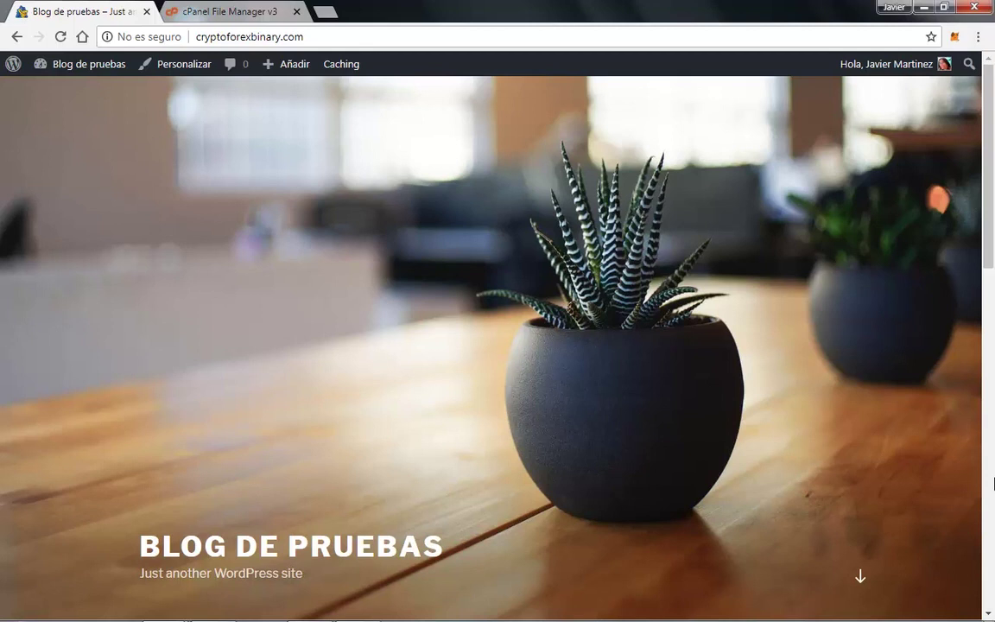
Step: From the WordPress dashboard, go to the page for adding new plugins and search for "sucuri"
click(83, 66)
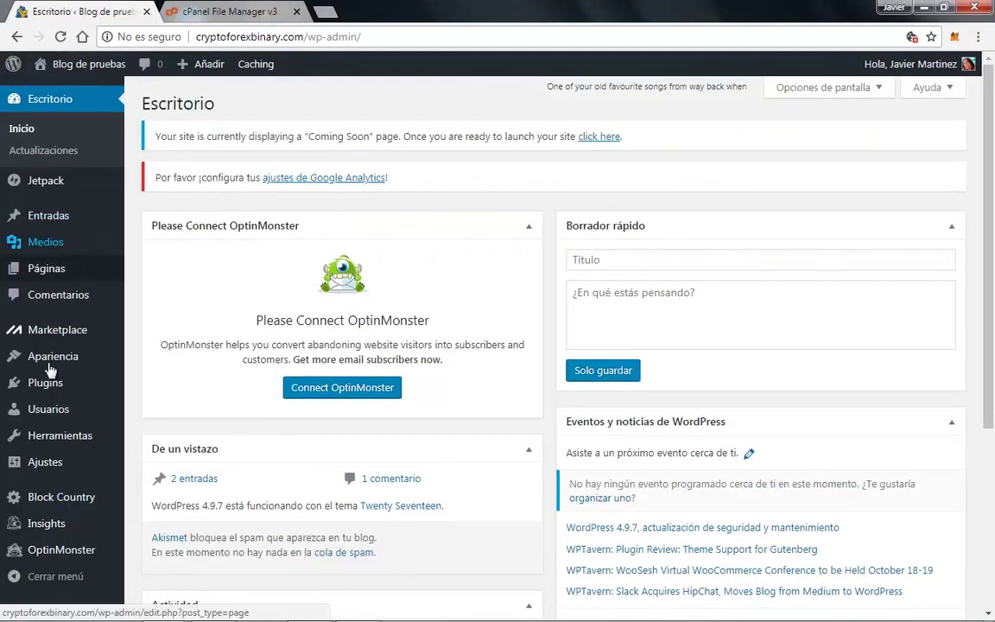
mouse_move(69, 383)
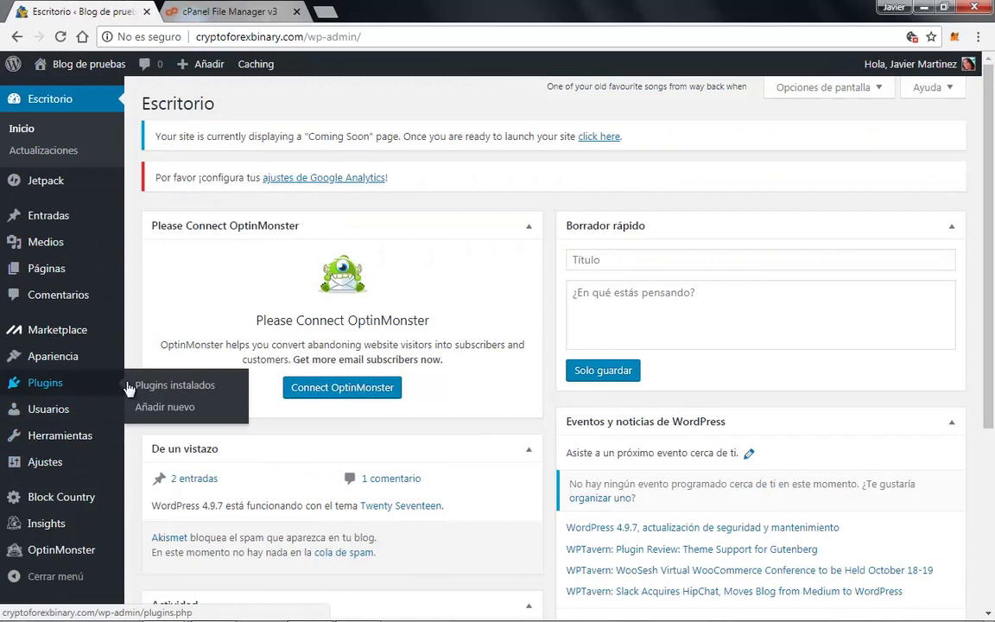
click(182, 410)
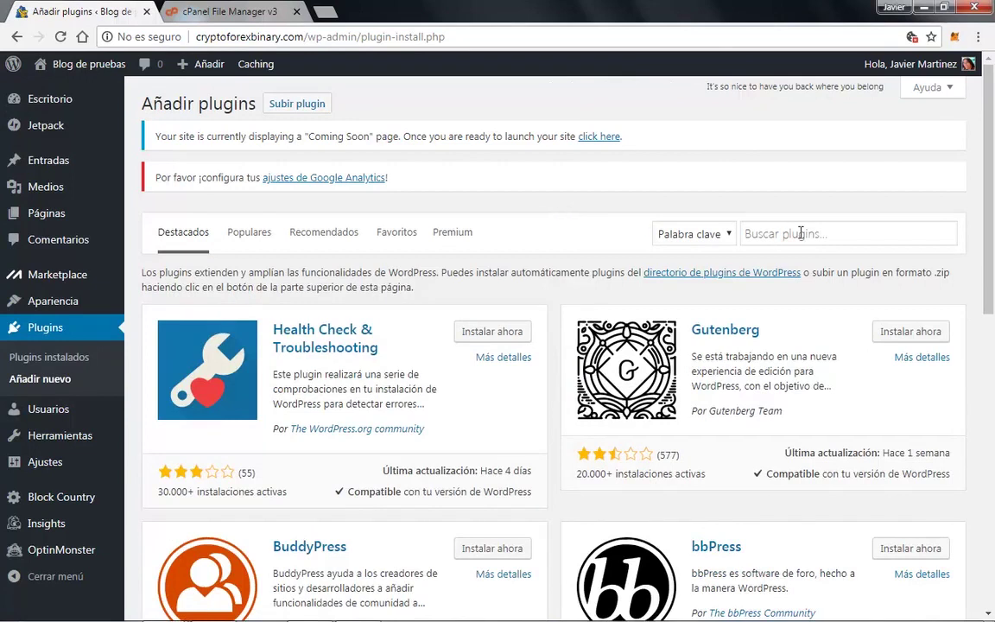
click(801, 233)
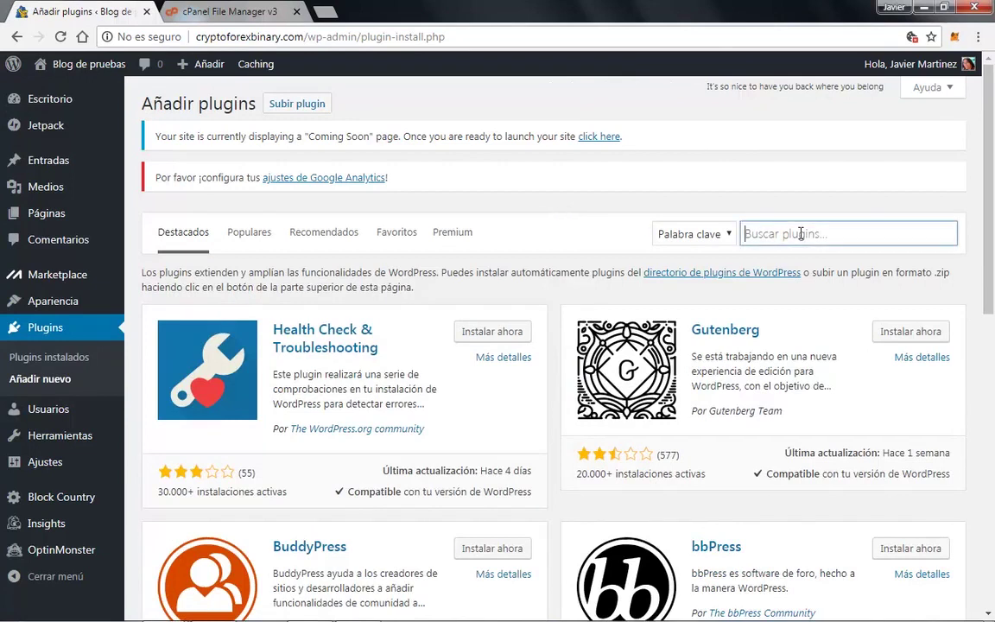
text(sucuri)
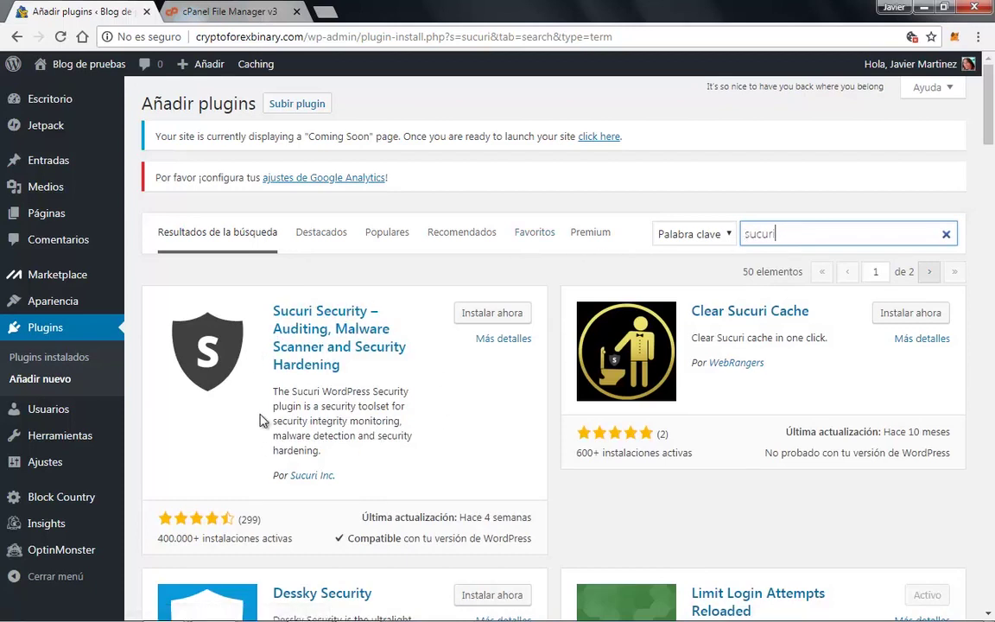
drag(220, 498, 289, 533)
click(288, 531)
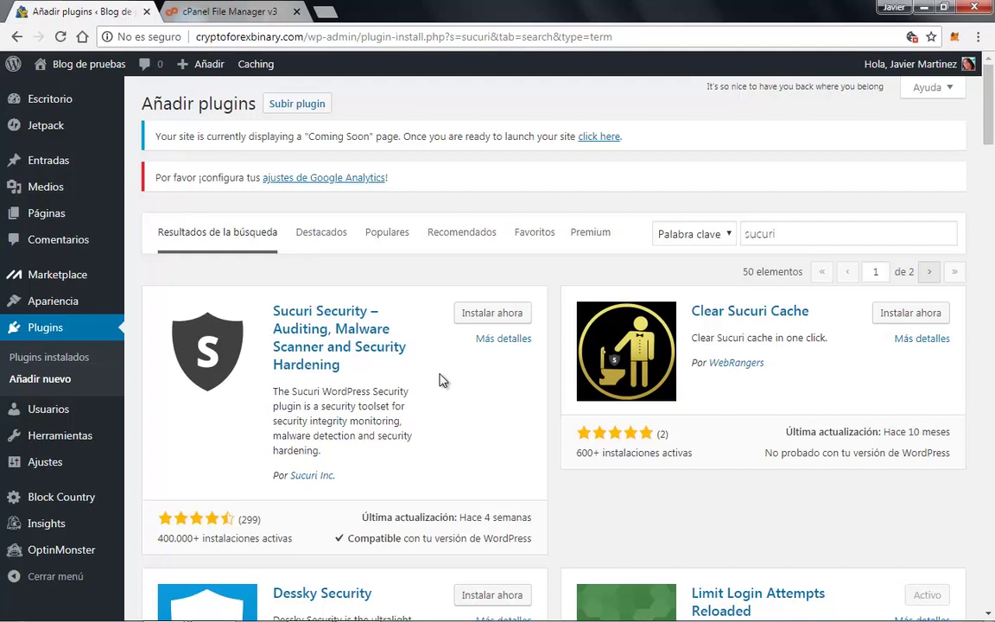
Step: Switch to cPanel File Manager and delete wp-mail.php from the public_html folder
click(207, 11)
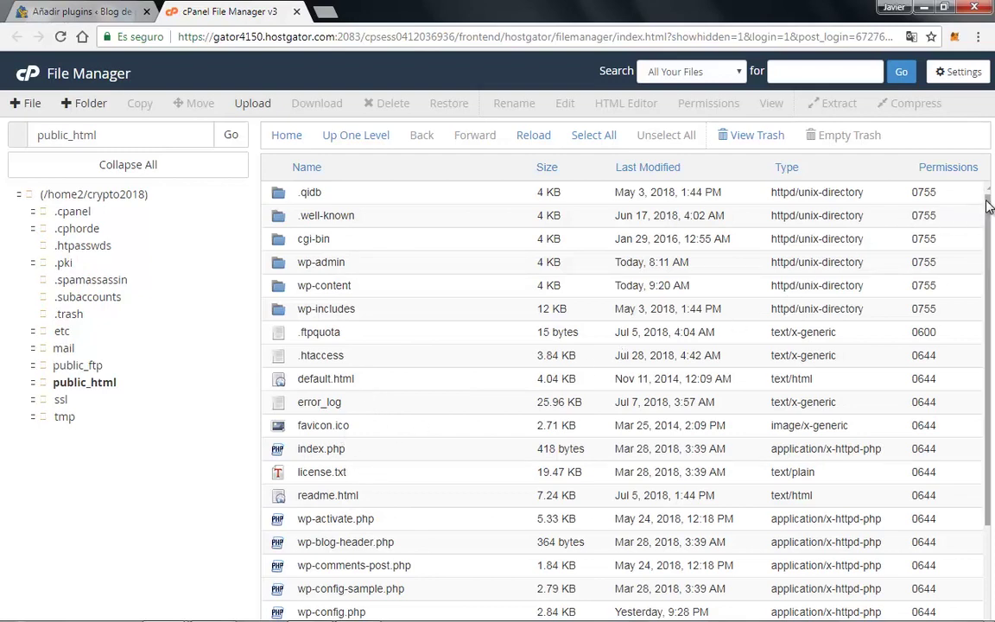
drag(989, 206, 987, 346)
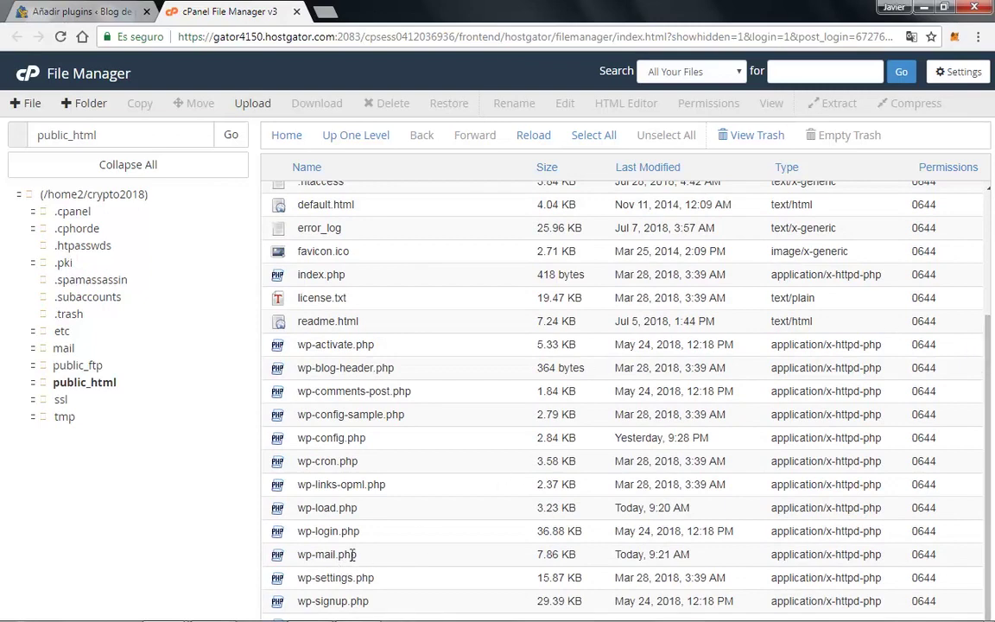
right_click(590, 565)
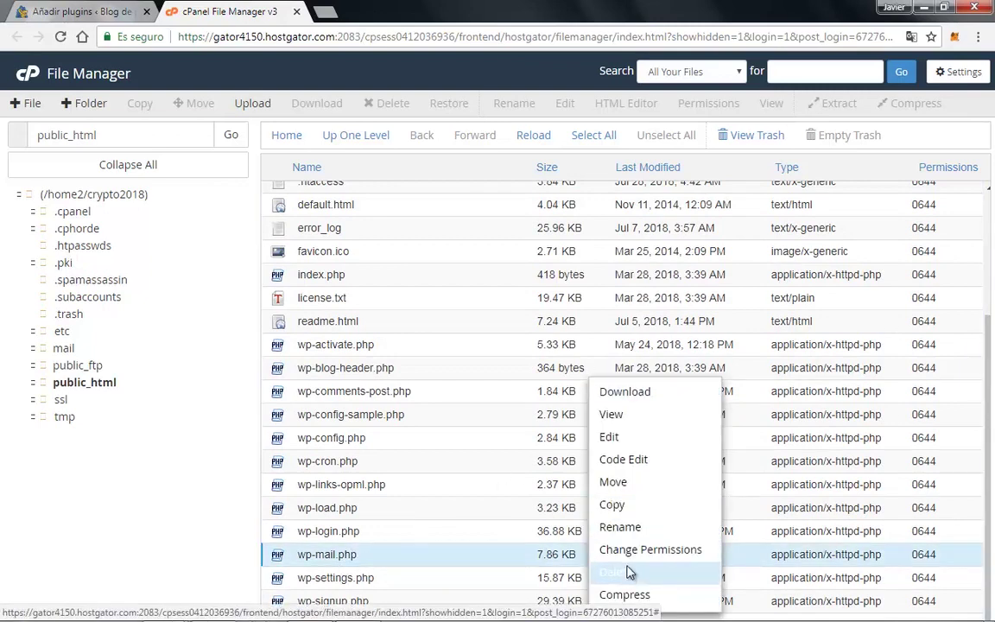
click(615, 572)
click(572, 386)
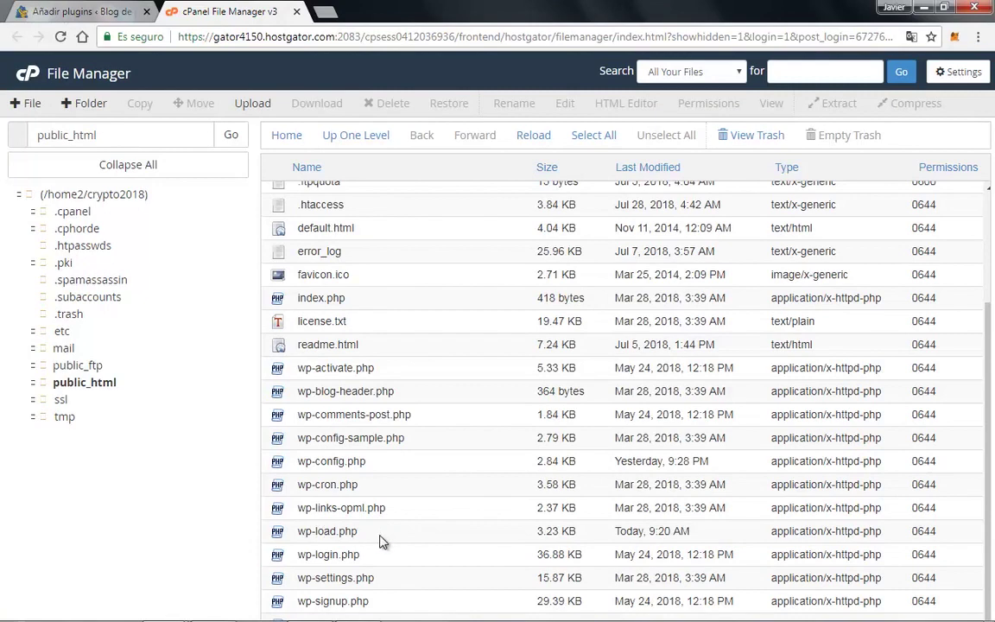
Step: Open wp-load.php for editing and add an empty function neetwork() block below the error_reporting statement
right_click(440, 533)
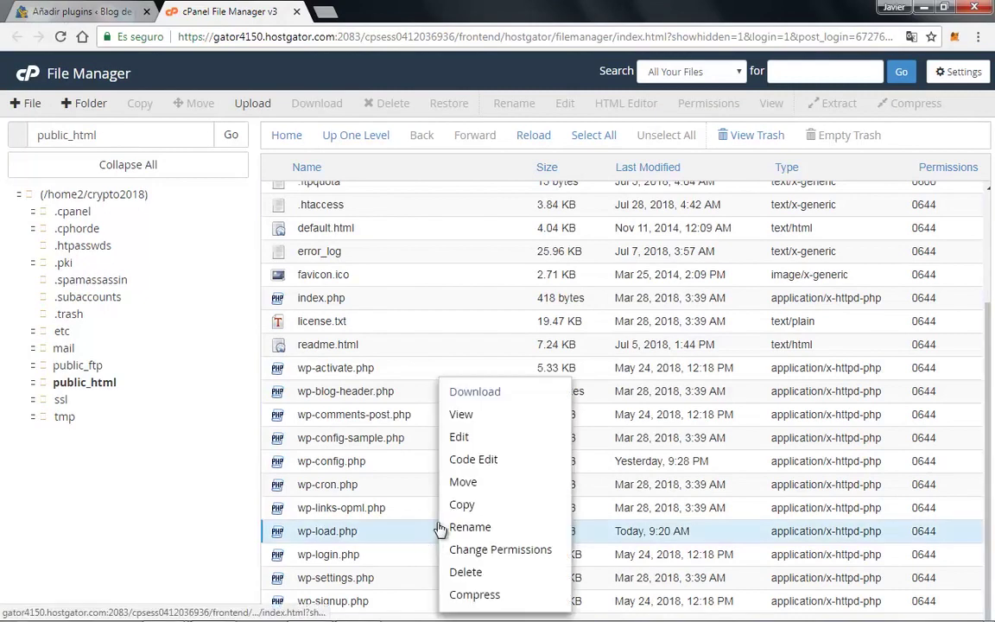
click(493, 438)
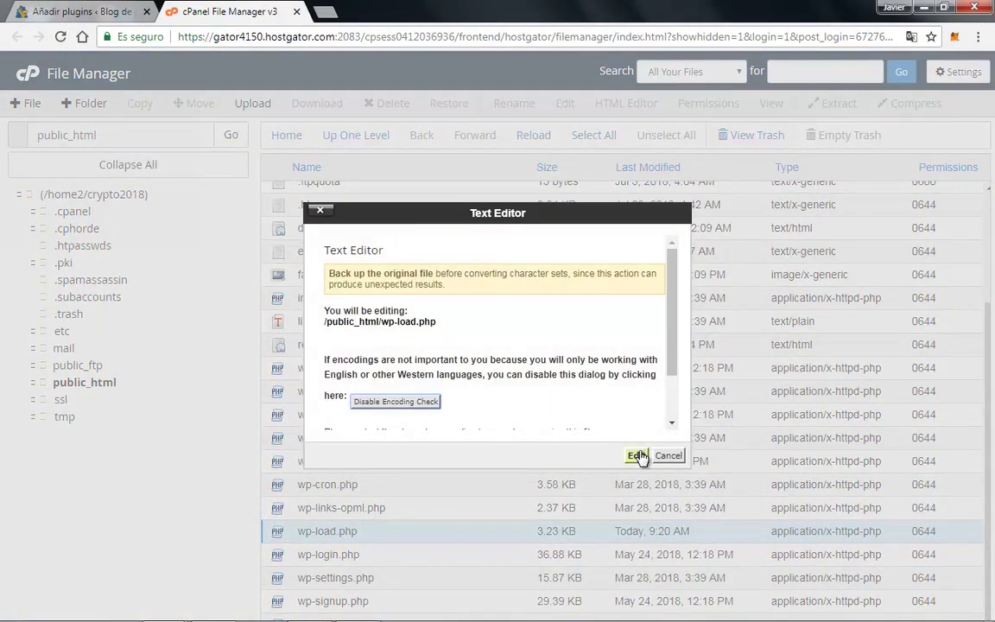
click(637, 455)
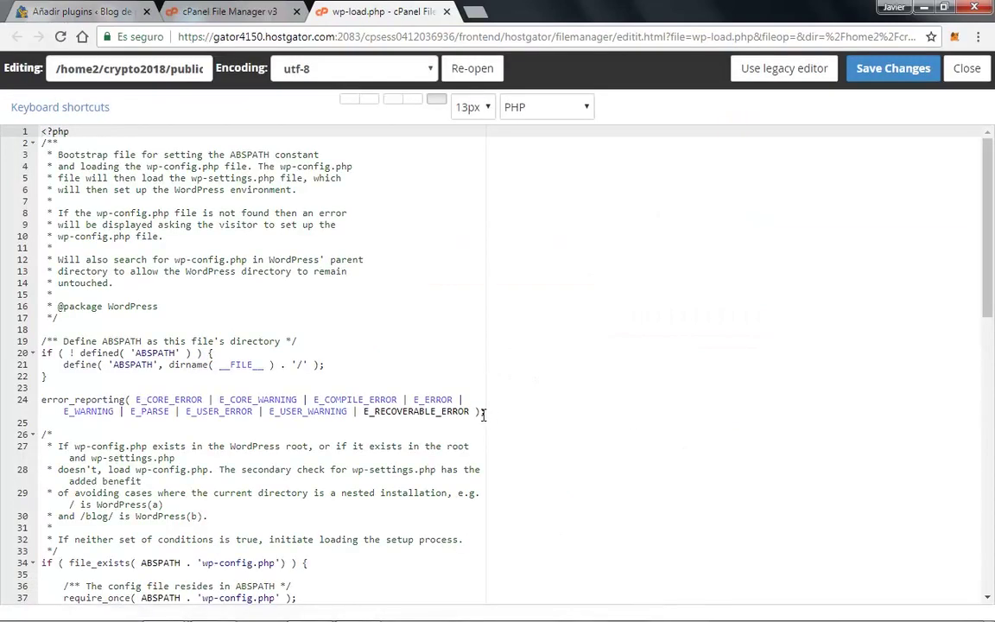
click(529, 411)
key(Return)
key(Return)
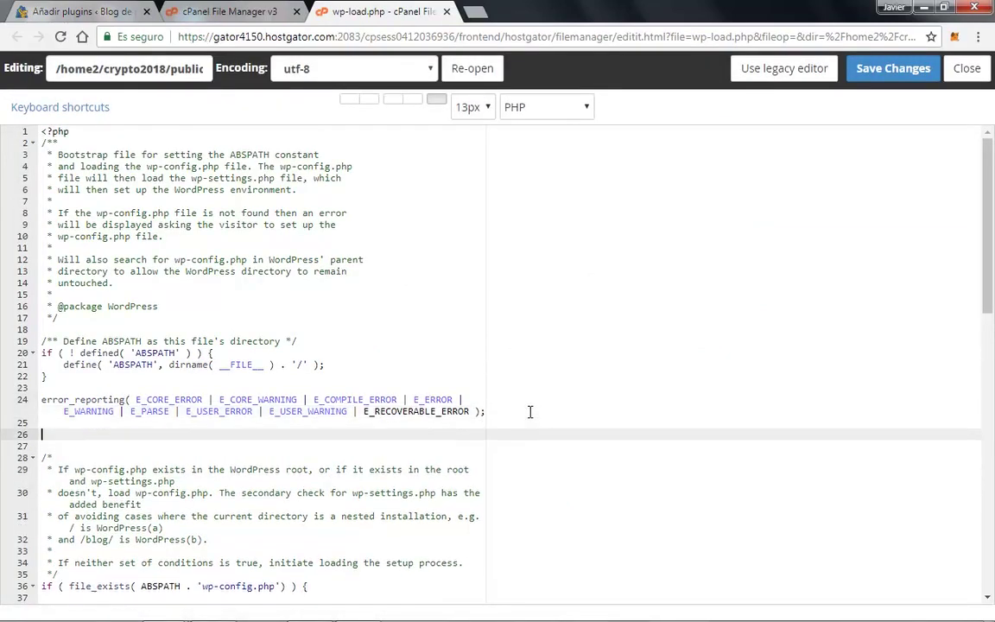
text(function neetwork() {)
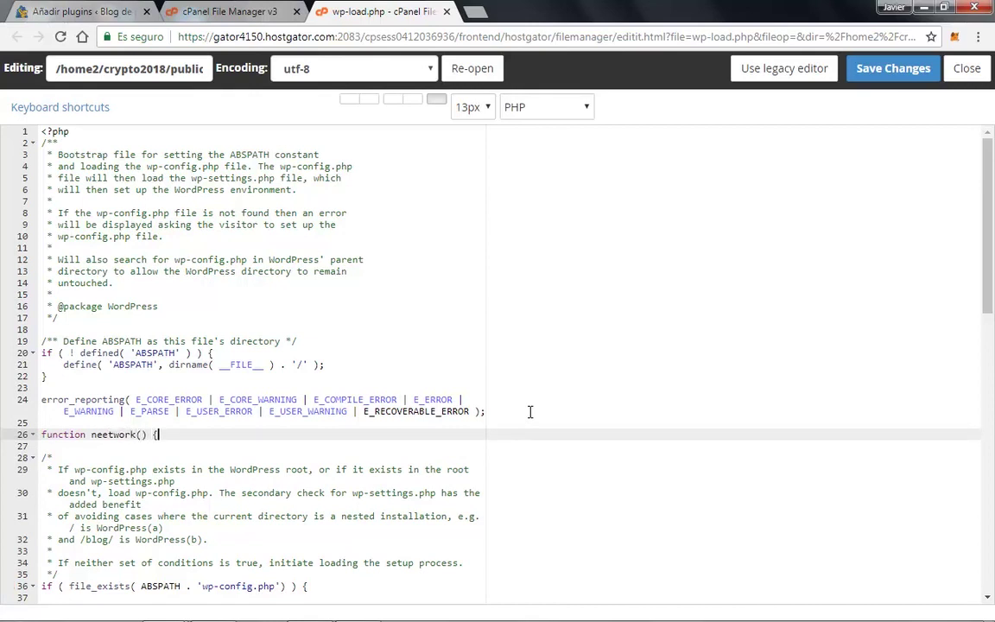
key(Return)
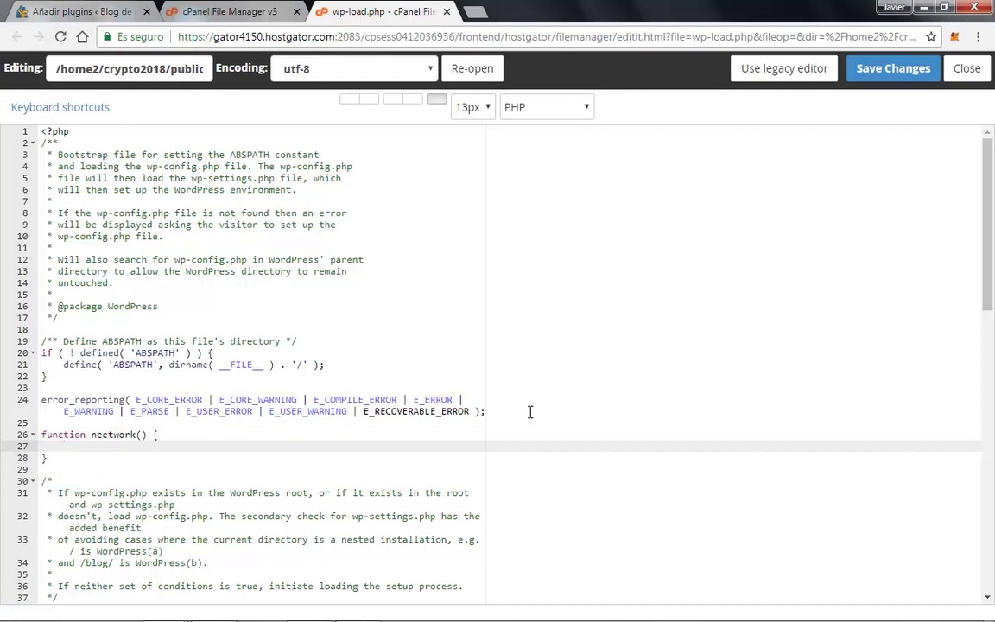
Step: Add the commented line // echo ('hola'); inside the neetwork() function and save wp-load.php
text(// echo)
text((?)
key(BackSpace)
text(')
text(hola');)
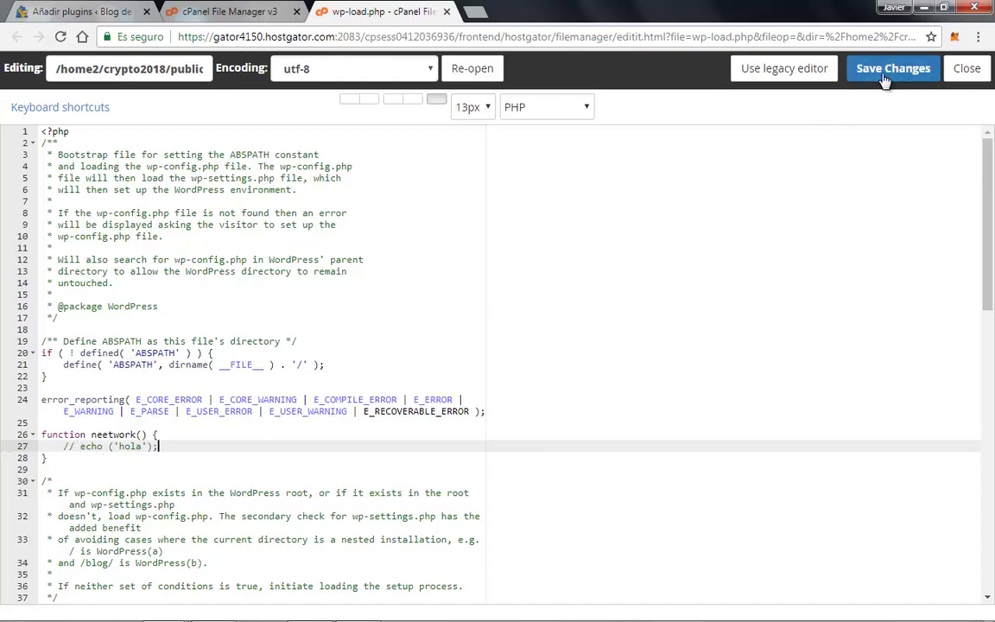
click(851, 73)
Step: Copy the opening PHP tag and header comment of wp-load.php, close it, and create archivo-malicioso.php in public_html
drag(74, 320, 41, 134)
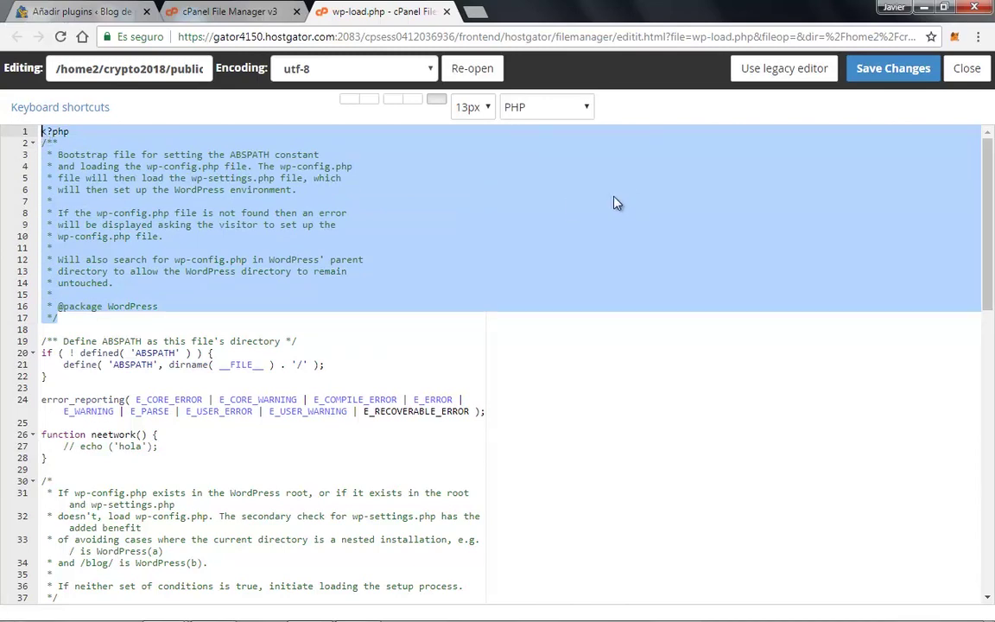
click(447, 12)
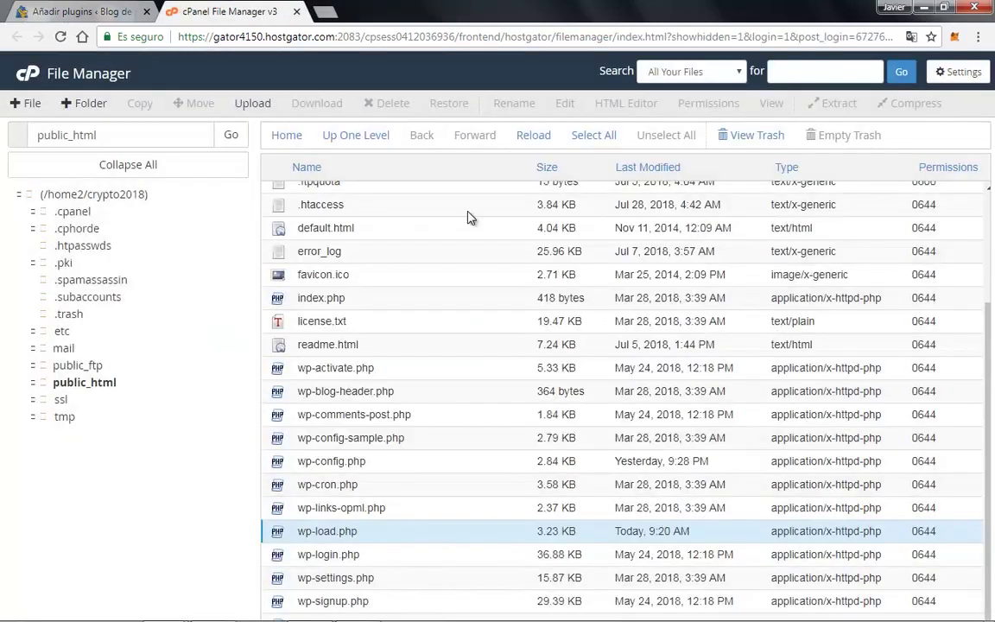
click(29, 104)
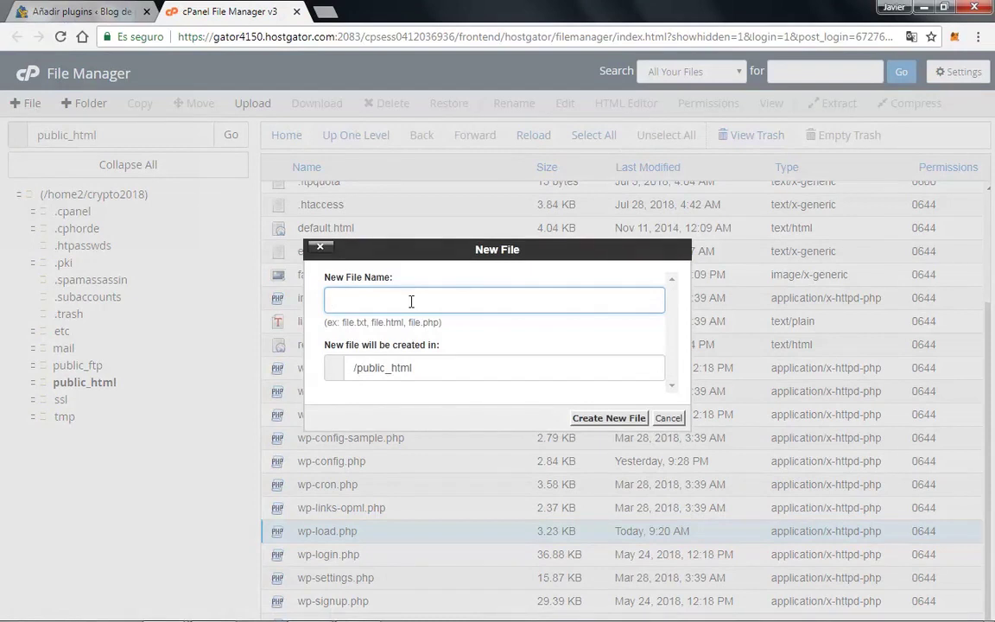
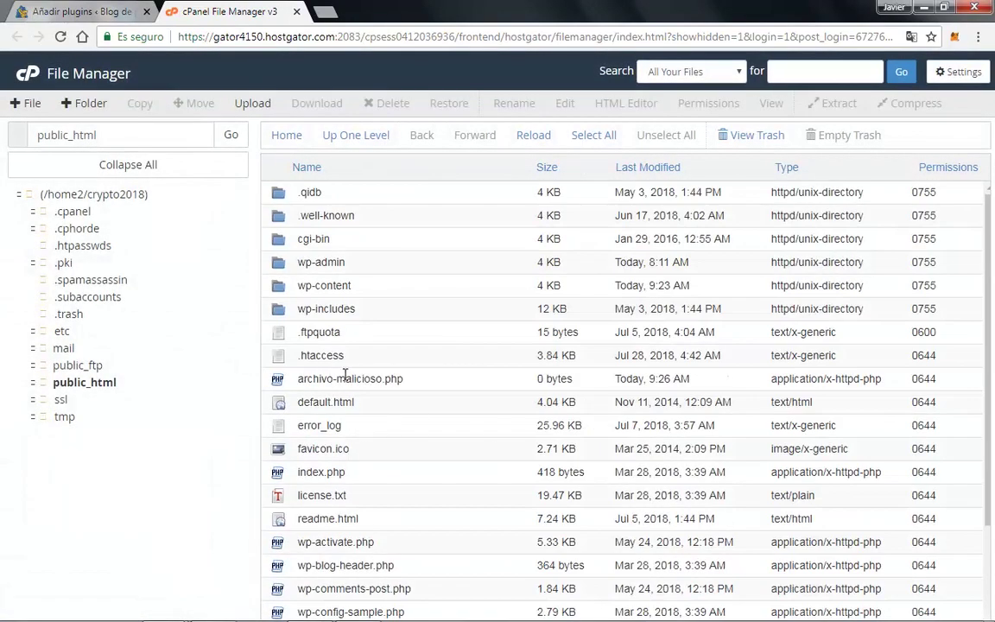
Step: Paste the copied header into archivo-malicioso.php, replace its comment text with "Este es el archivo malicioso del hacker", then save and close it
right_click(489, 382)
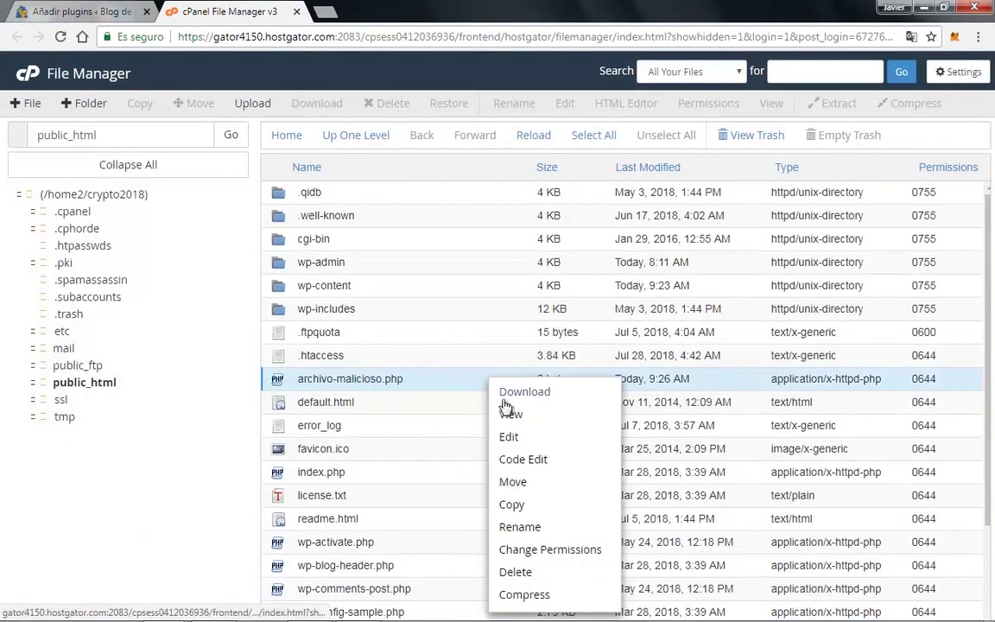
click(517, 436)
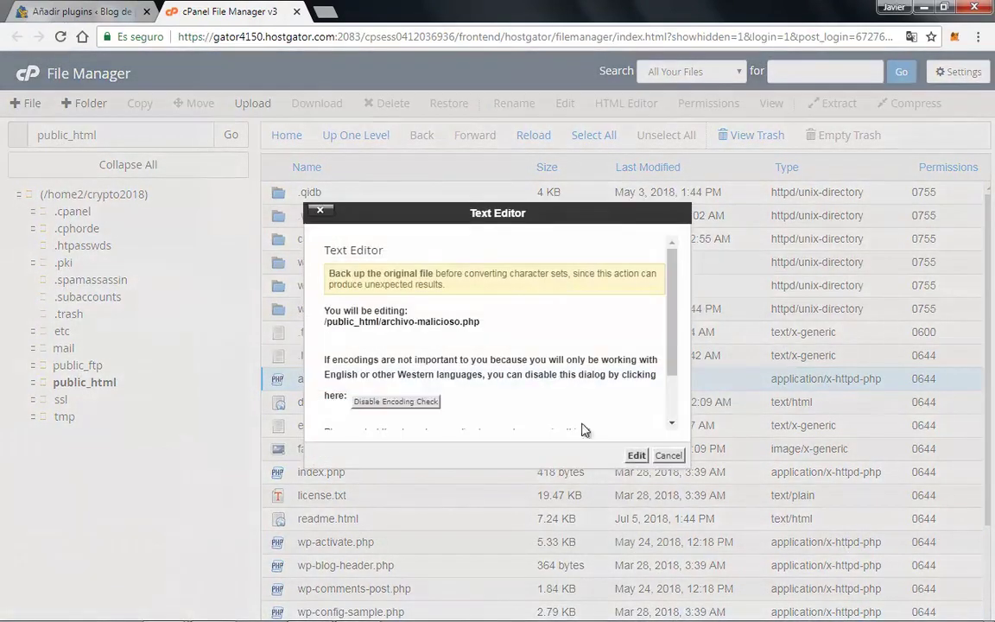
click(634, 455)
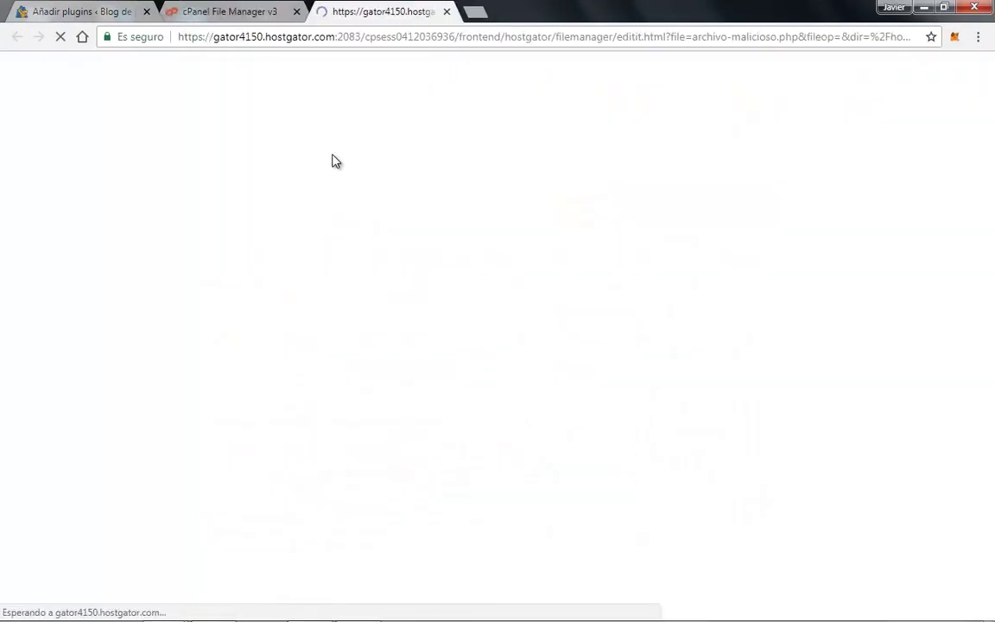
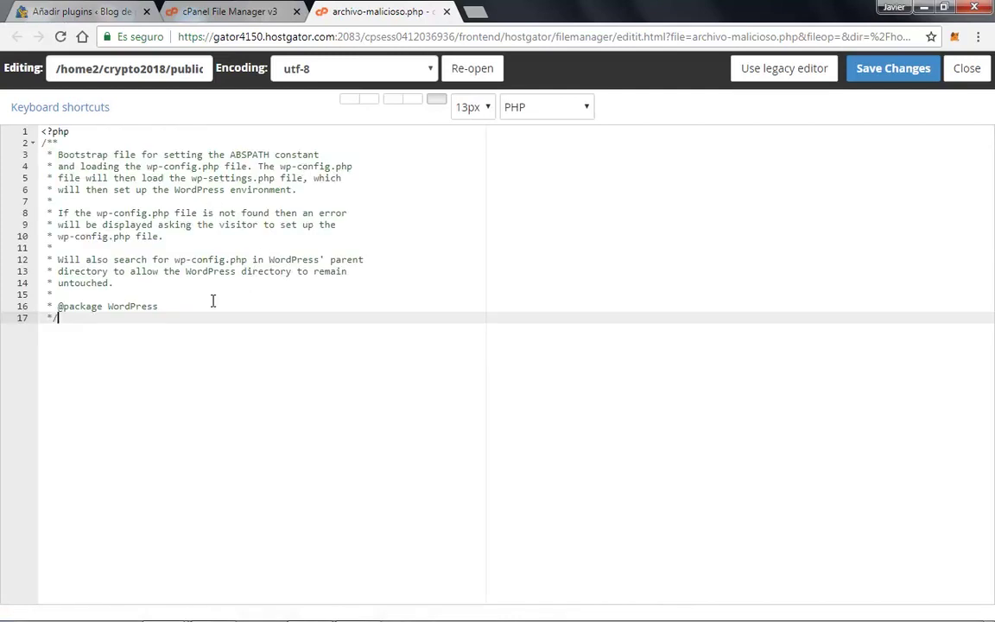
drag(159, 306, 59, 154)
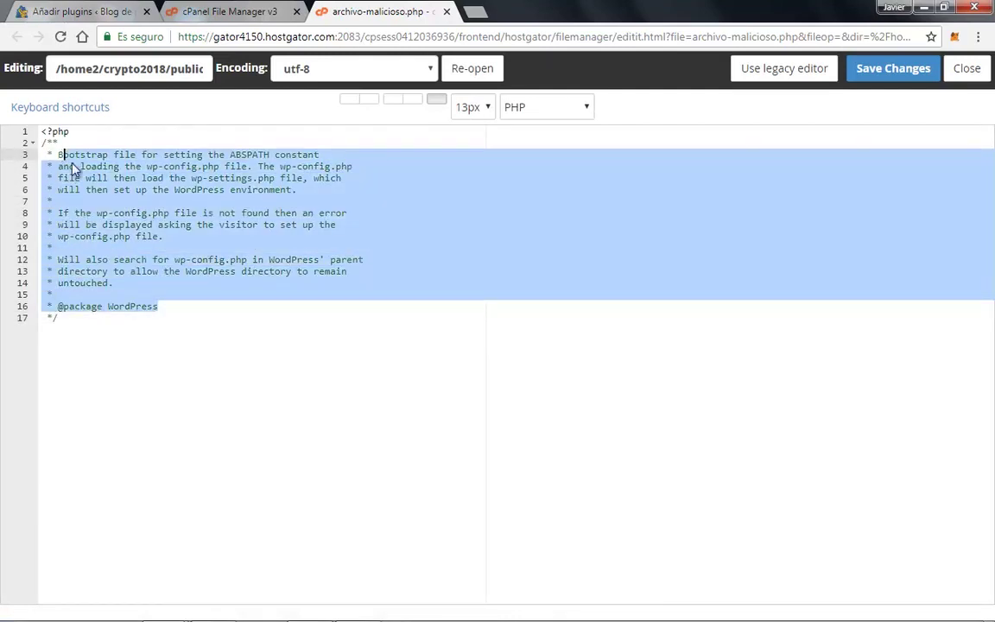
key(BackSpace)
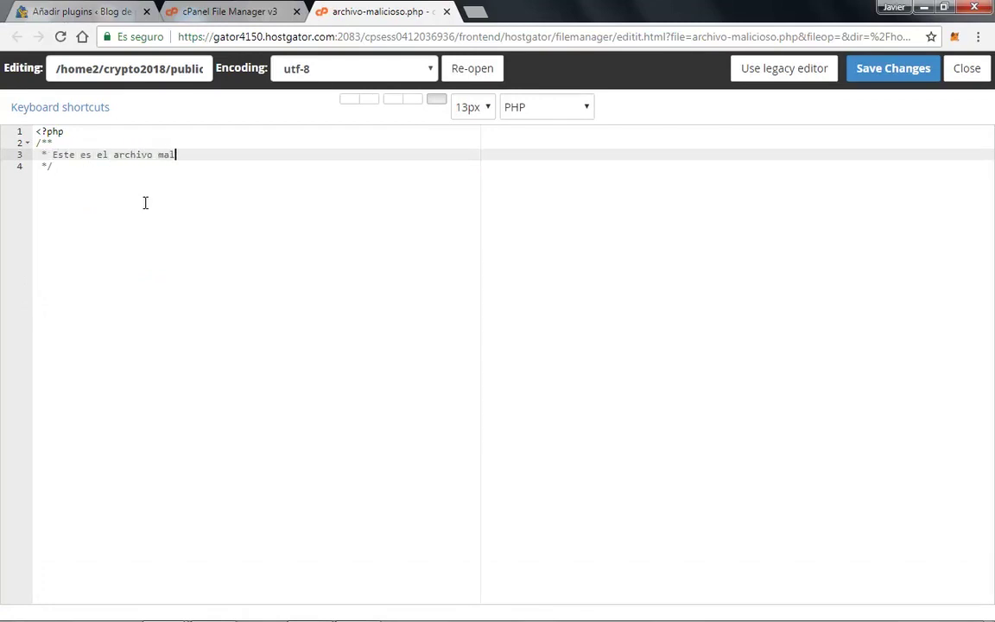
text(cioso del hacker)
click(867, 84)
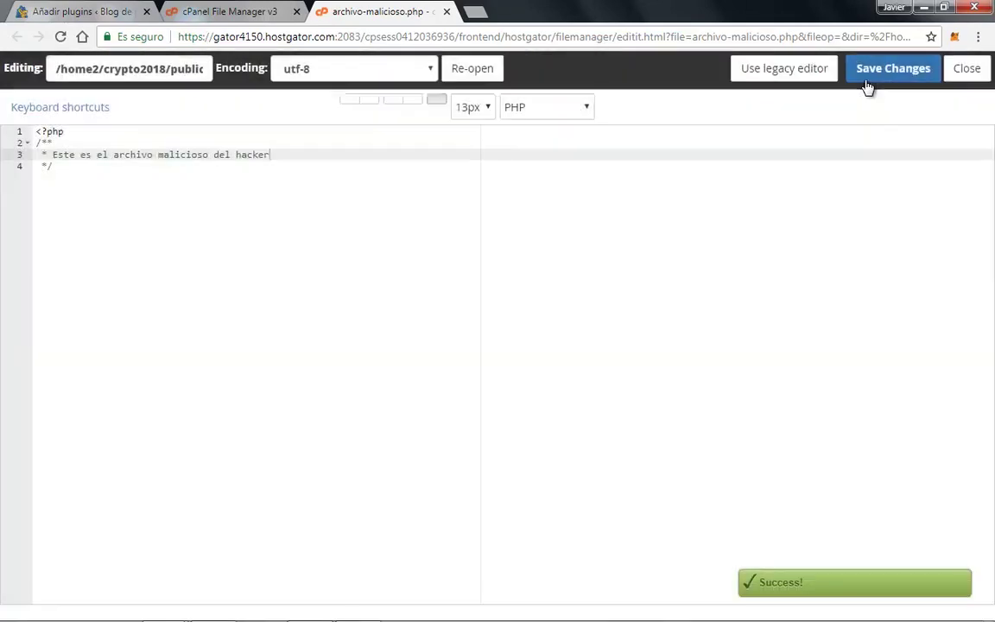
click(445, 12)
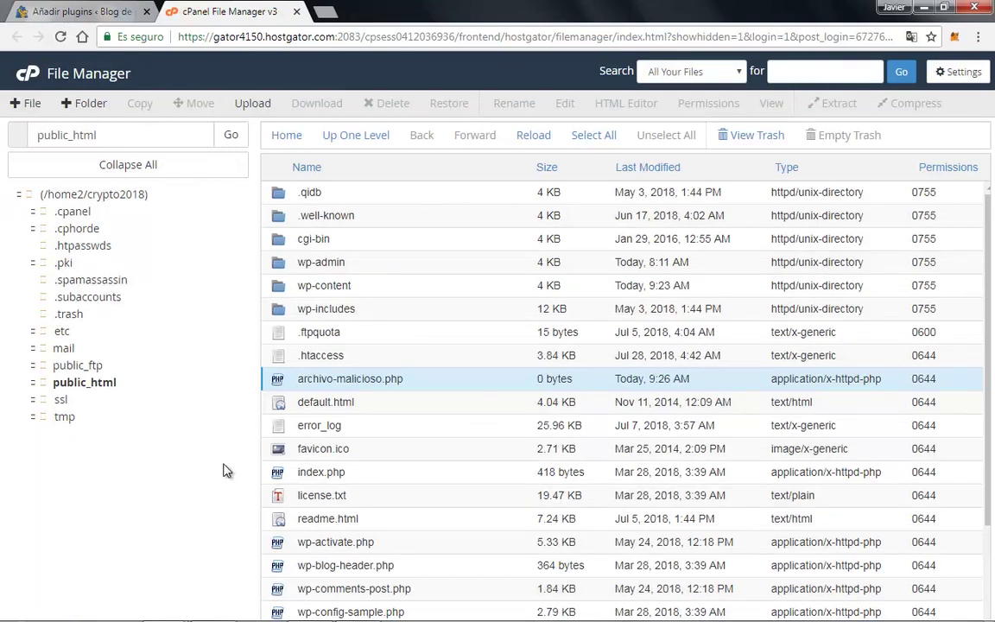
Step: Return to the WordPress plugin search results, then install and activate Sucuri Security
click(92, 11)
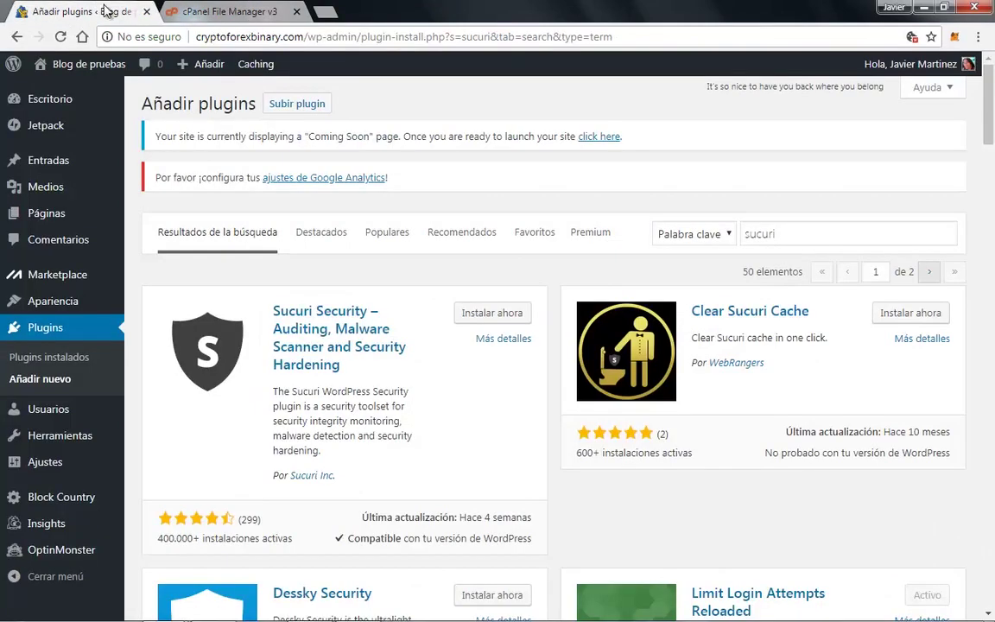
click(474, 313)
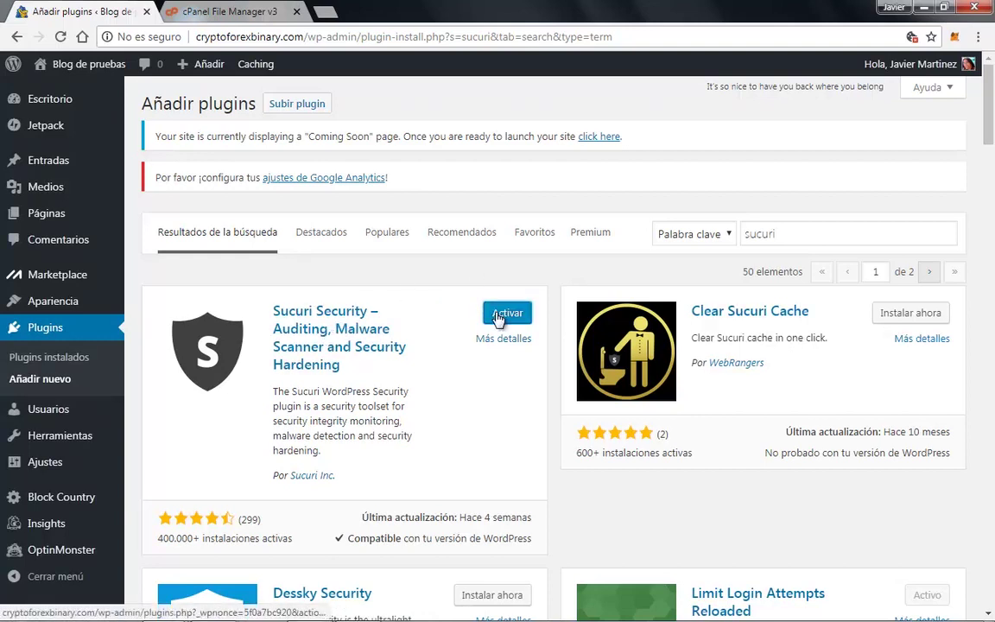
click(501, 315)
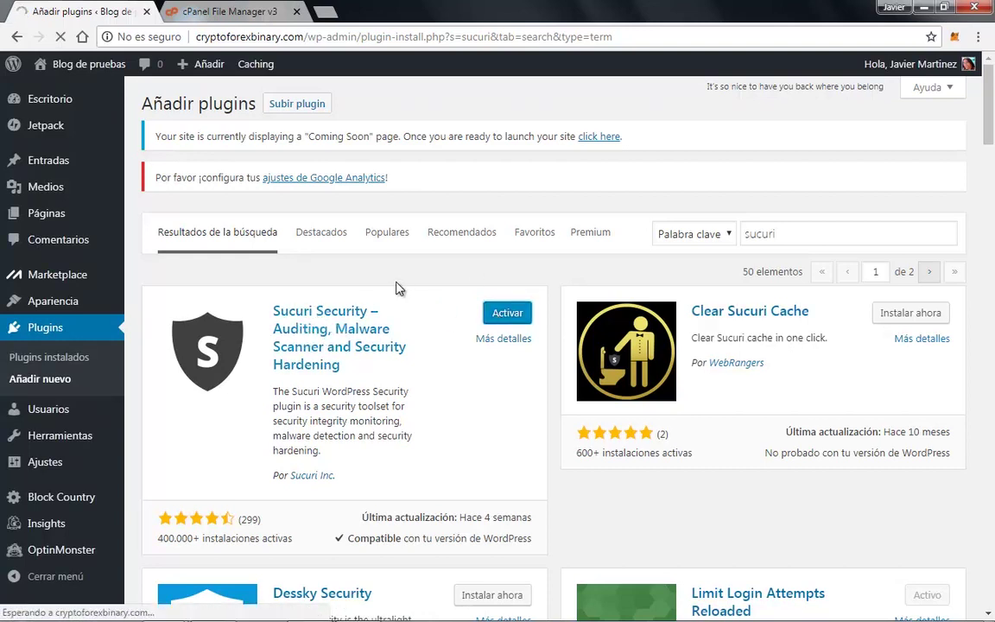
key(ctrl+Tab)
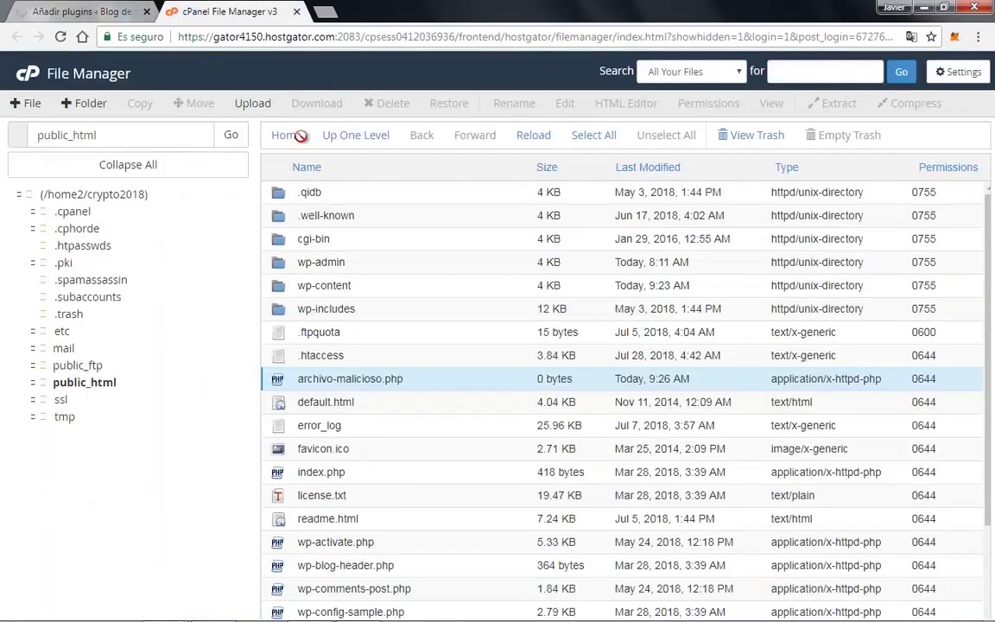
click(75, 8)
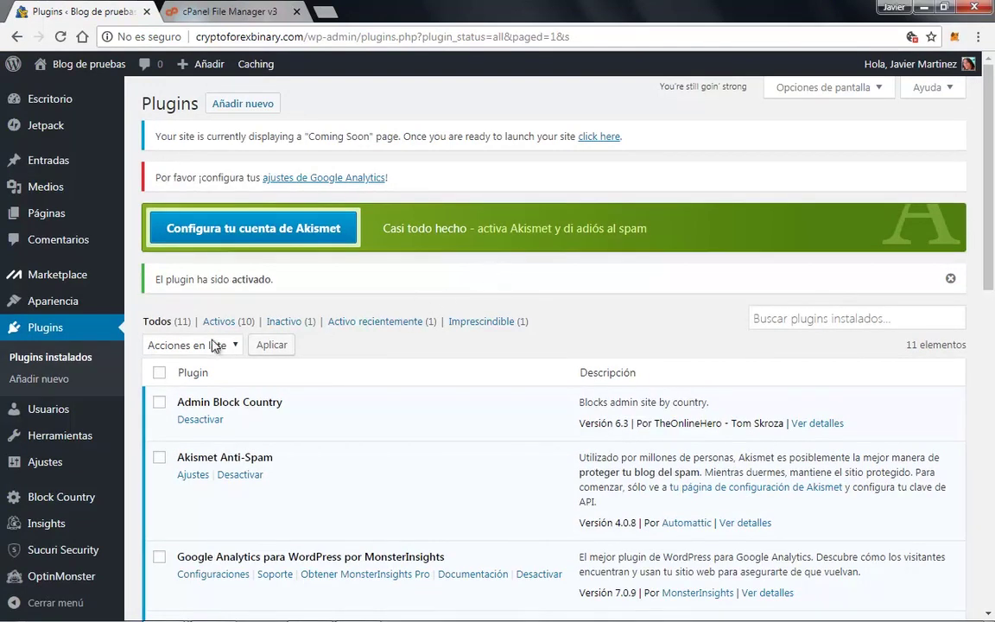
Step: Open the Sucuri Security dashboard, look over the e-mail choices in the Generate API Key form, and close it without submitting
mouse_move(41, 545)
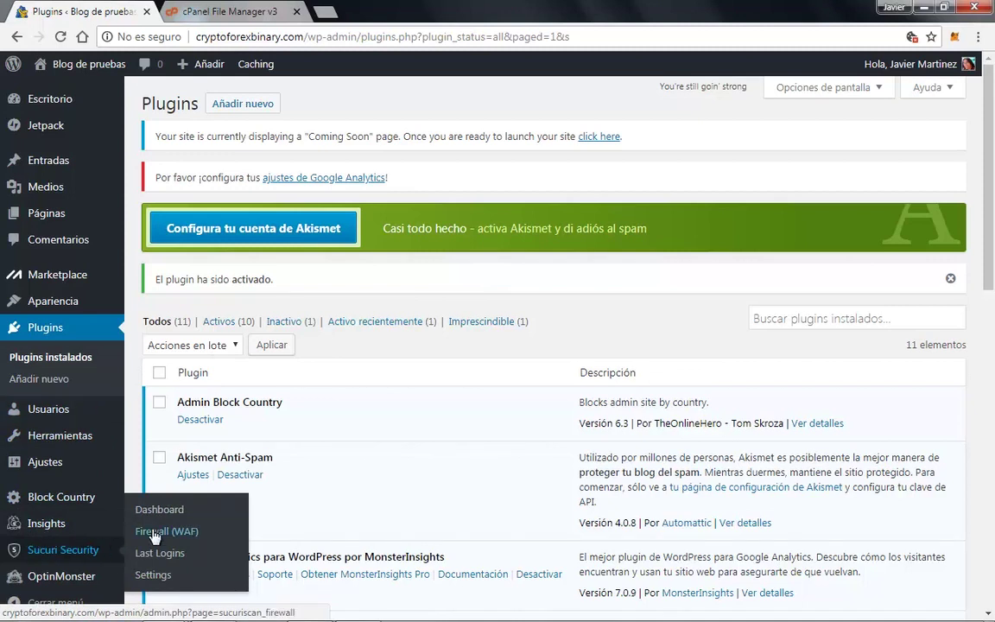
click(93, 551)
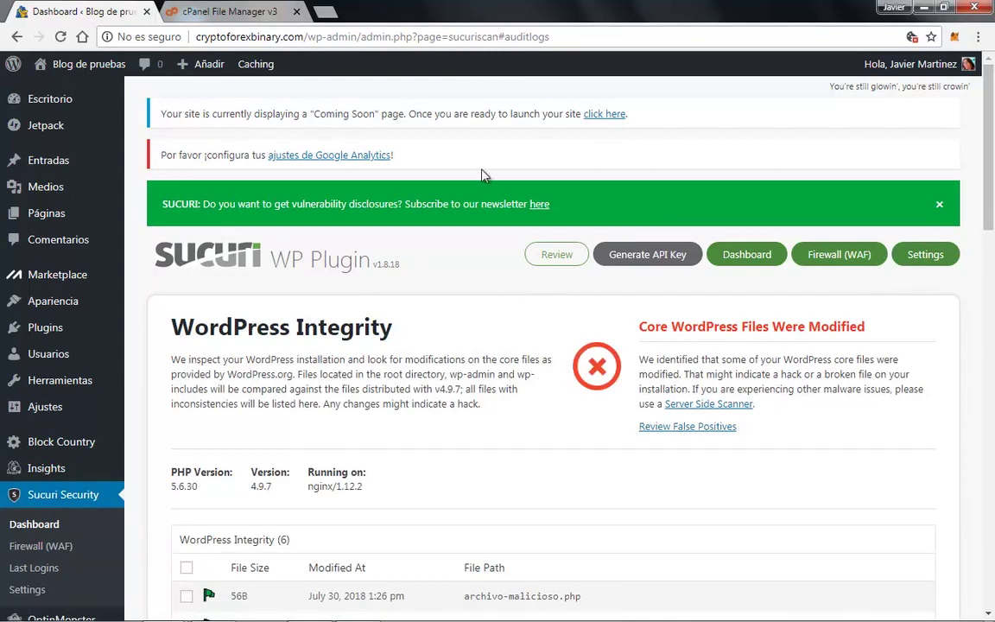
click(616, 254)
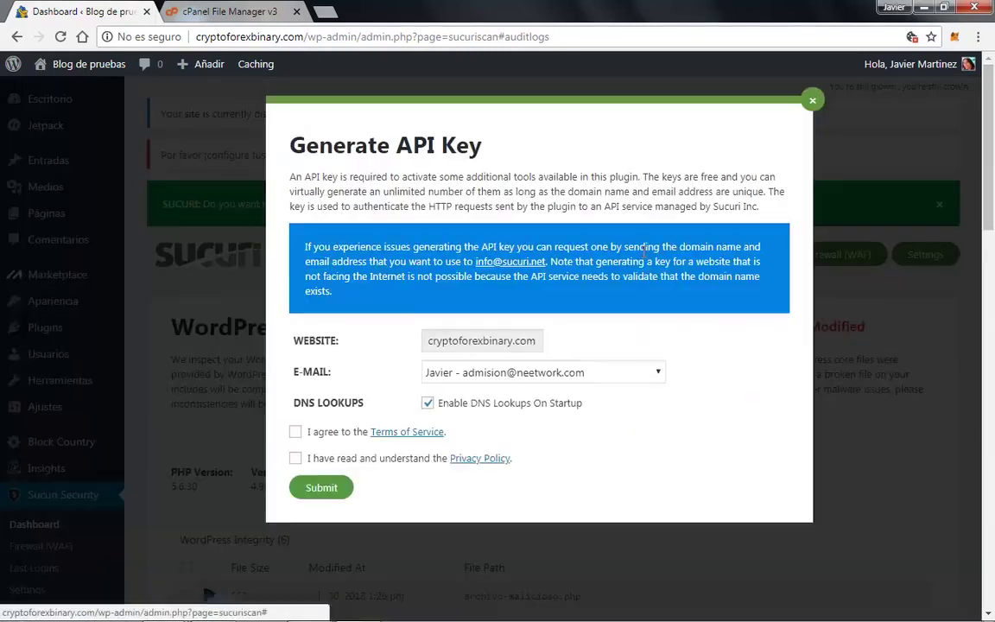
click(588, 374)
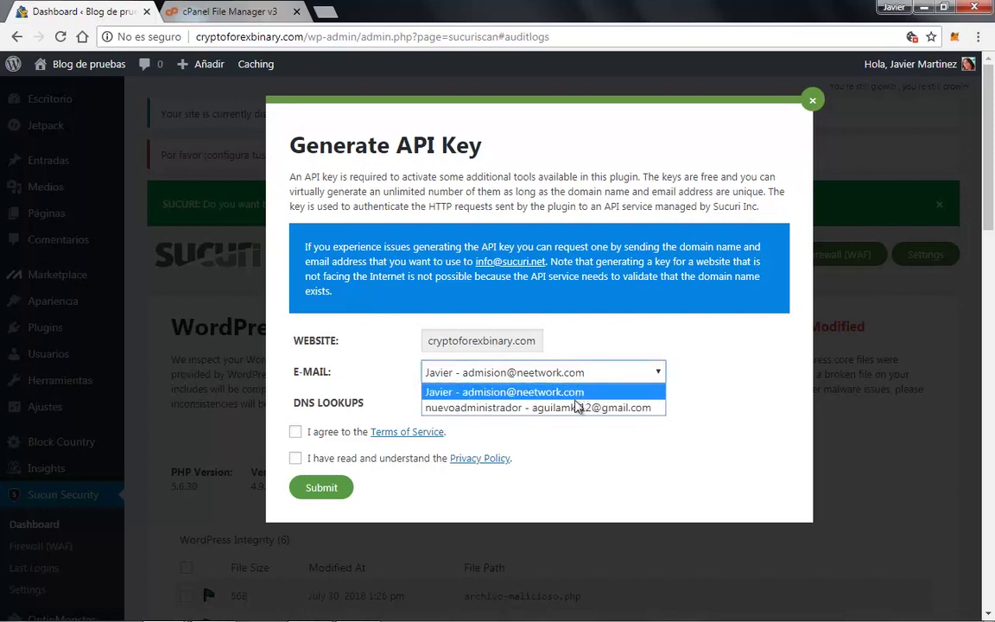
click(716, 378)
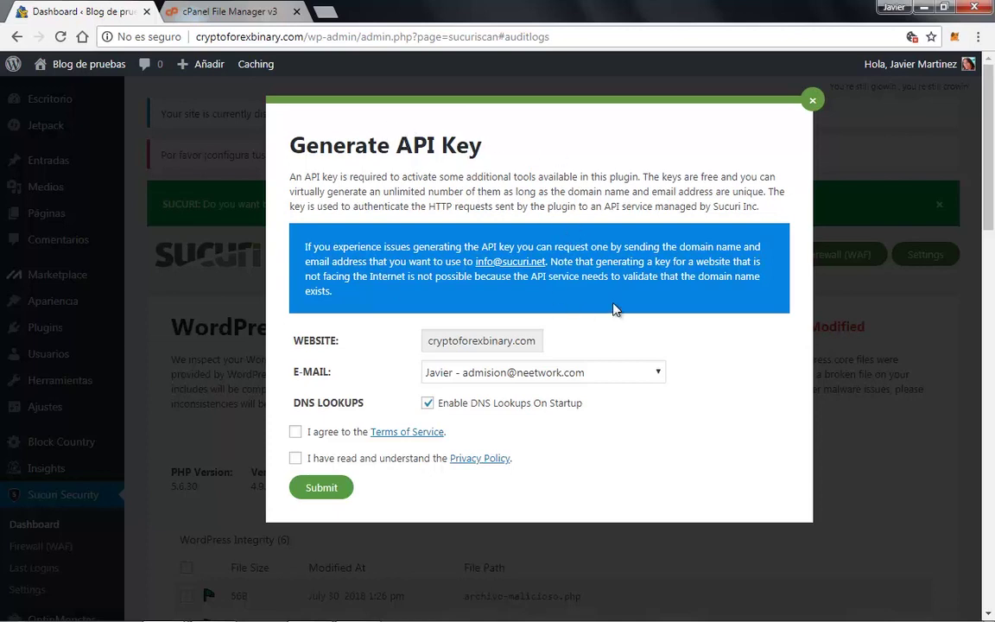
click(811, 103)
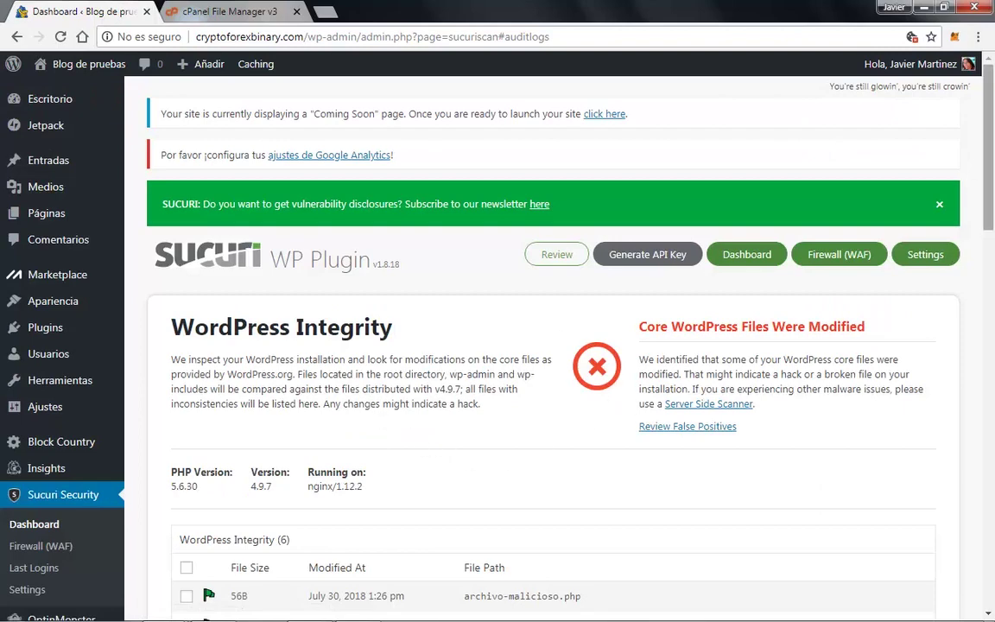
Step: Examine the WordPress Integrity result and its list of flagged core files, including wp-load.php and wp-mail.php
scroll(553, 345, down, 1)
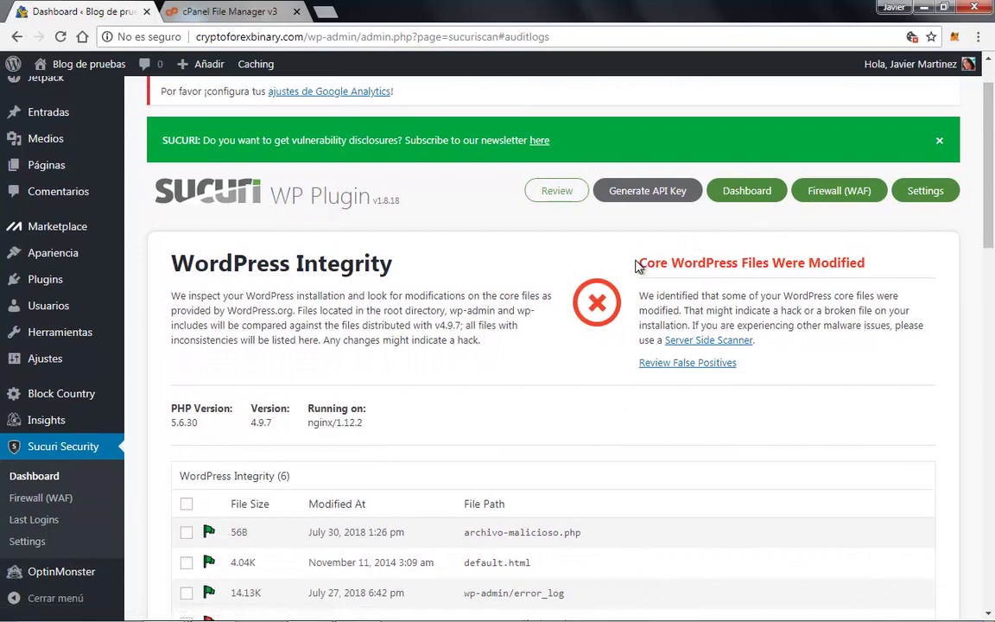
drag(637, 260, 862, 259)
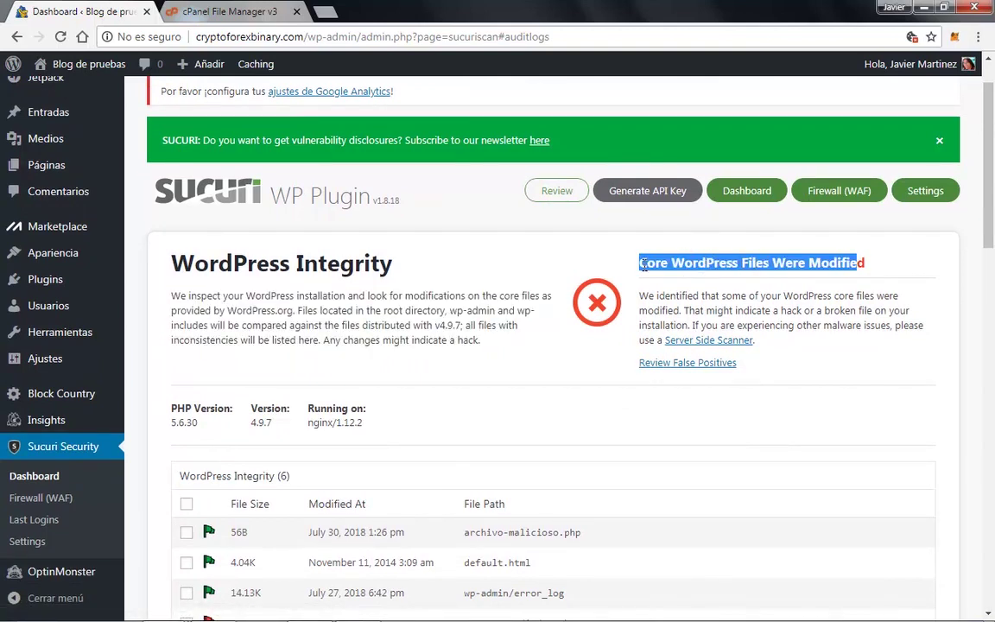
click(866, 261)
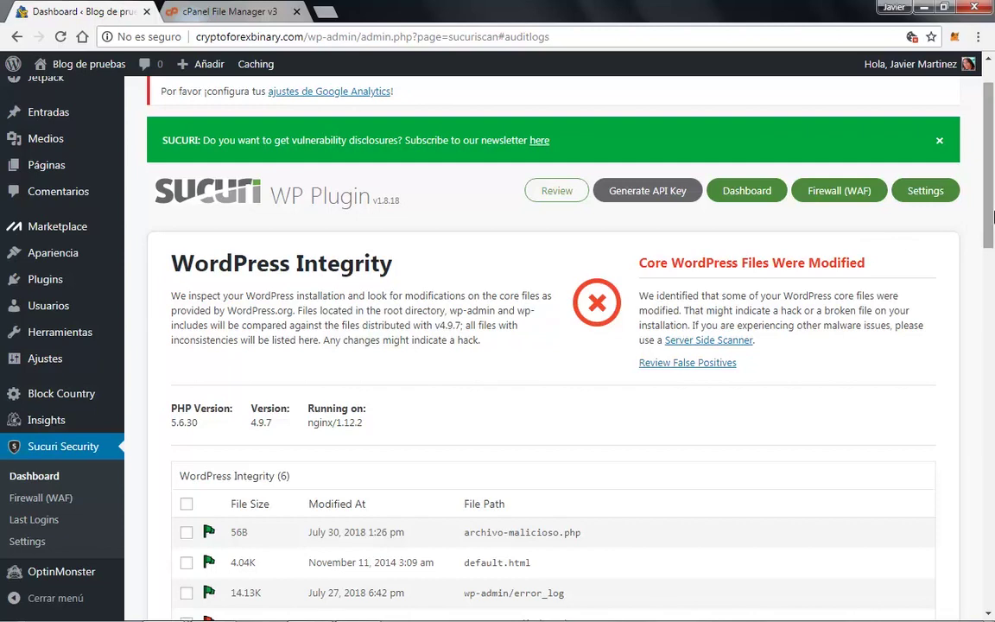
drag(990, 229, 994, 304)
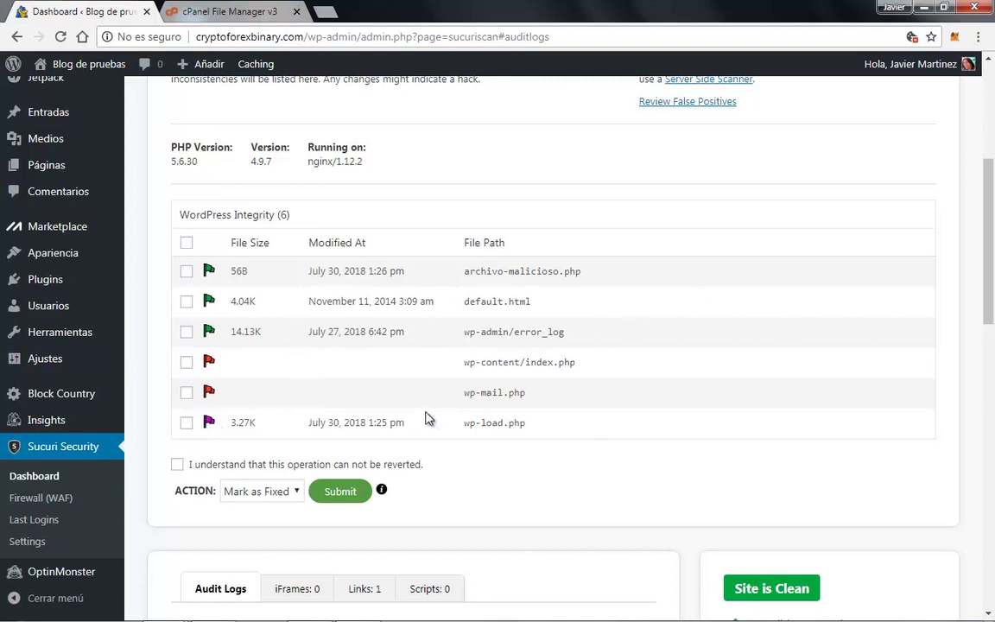
drag(465, 423, 506, 423)
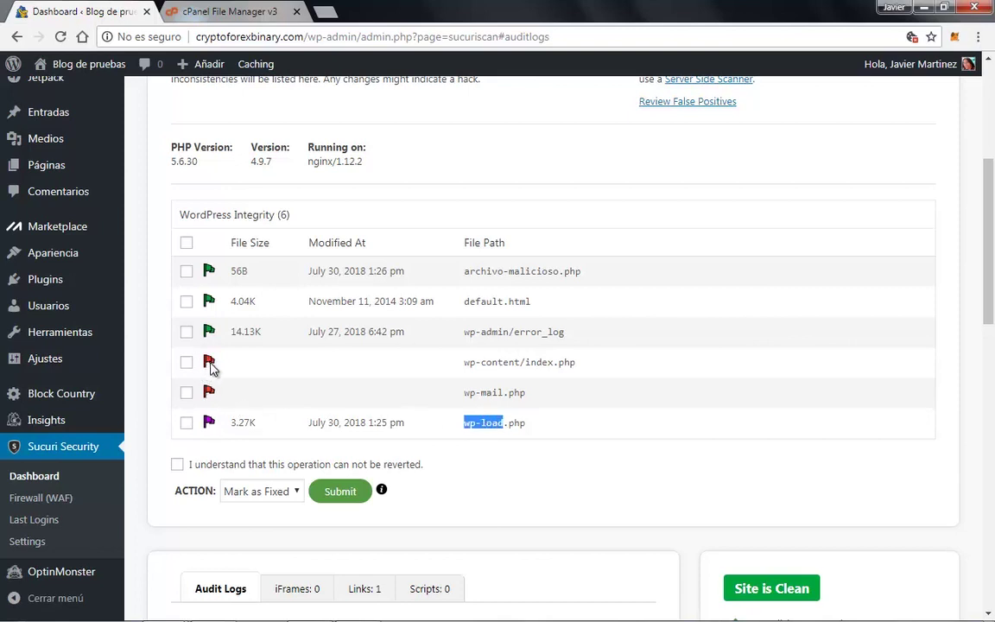
click(214, 396)
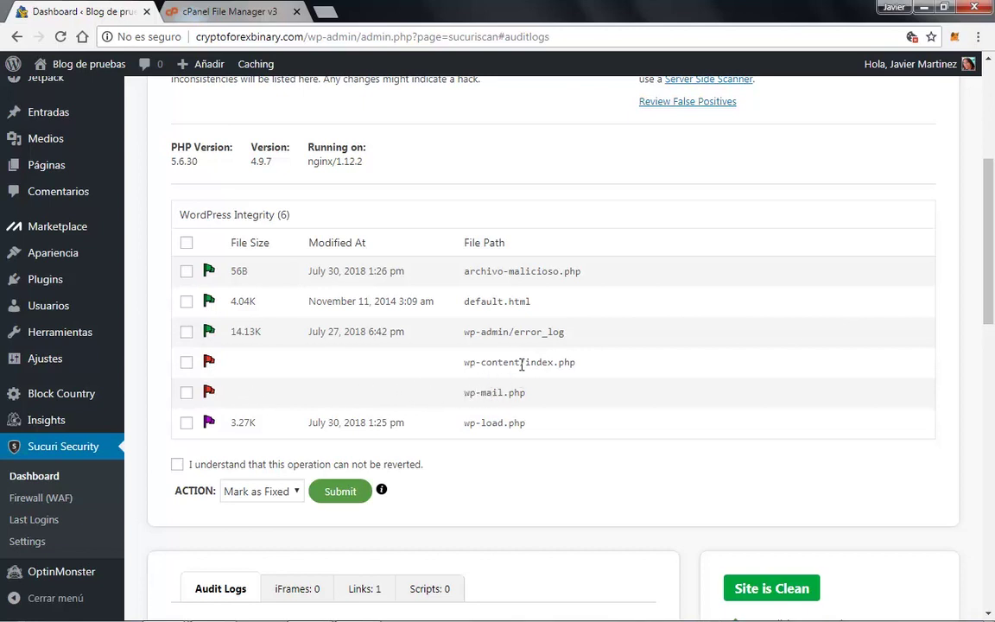
Step: Check the wp-content folder in cPanel File Manager for index.php, and return to Sucuri's integrity list to inspect the archivo-malicioso.php entry
click(212, 9)
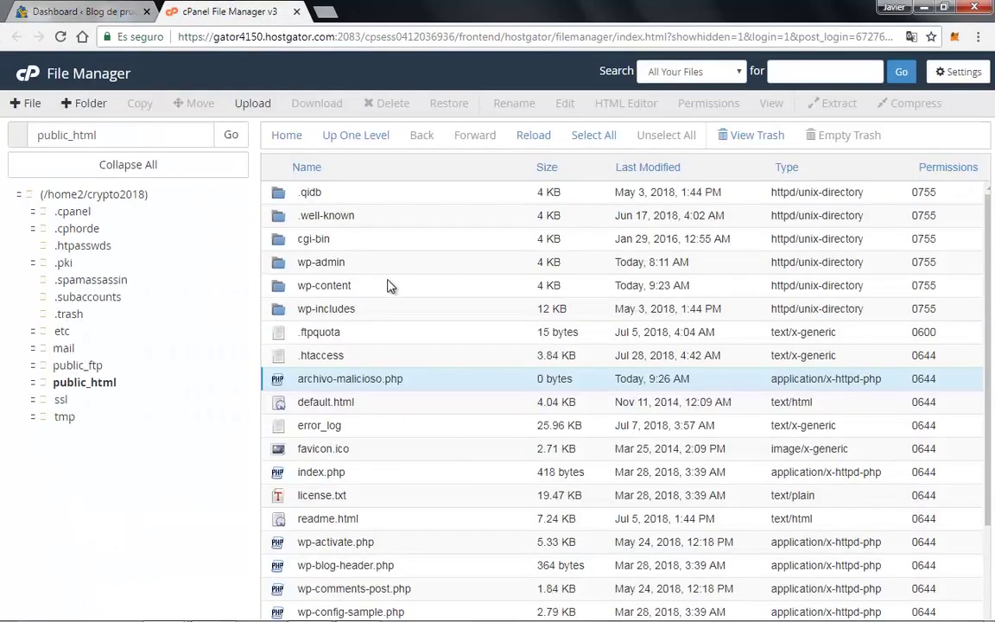
double_click(391, 285)
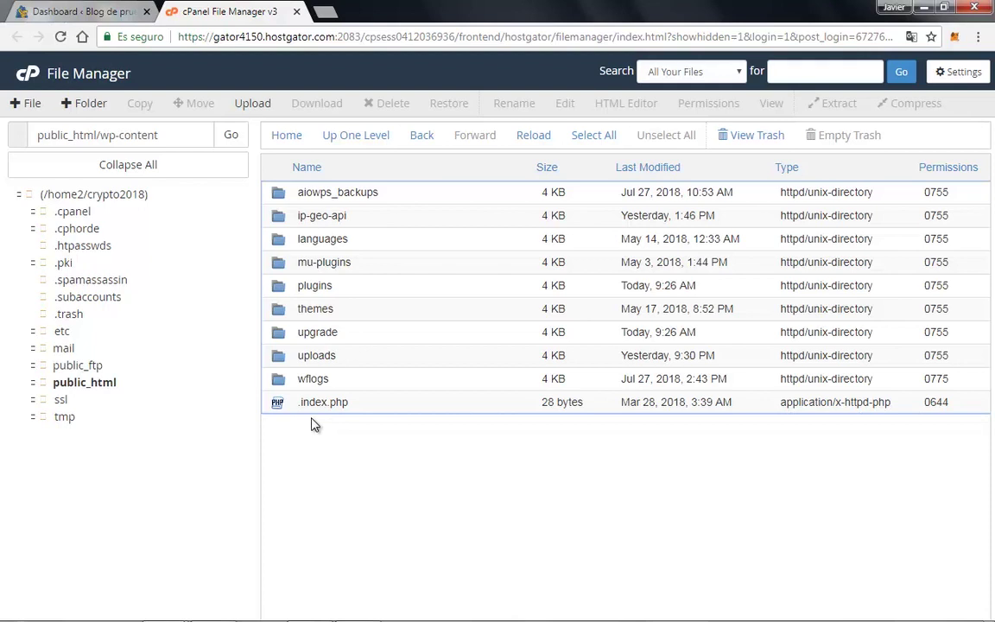
click(98, 7)
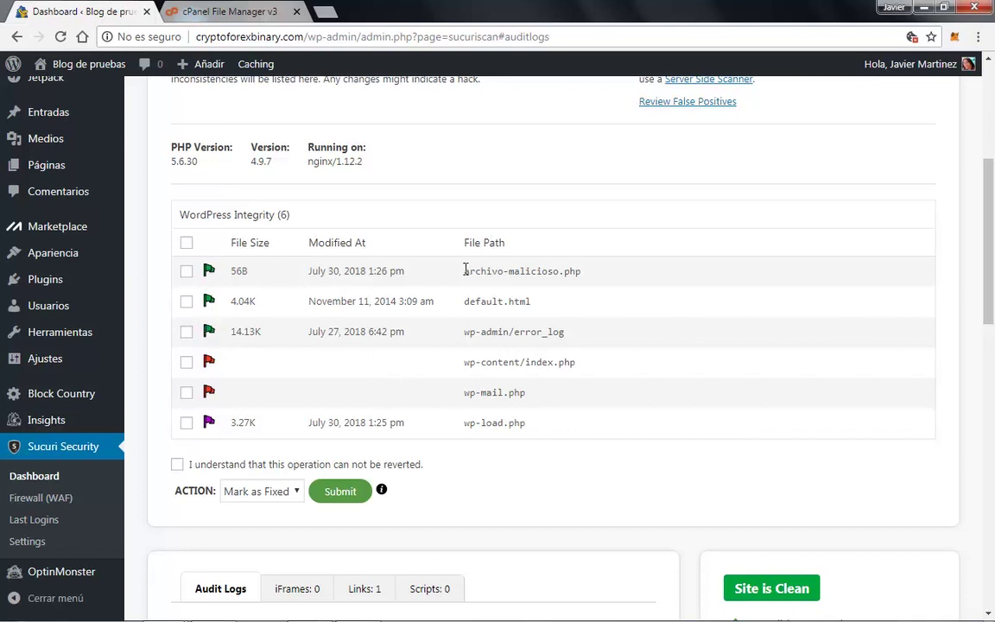
drag(465, 271, 560, 272)
click(576, 321)
Step: Try to restore wp-load.php from the integrity list without accepting that the operation cannot be reverted
click(268, 495)
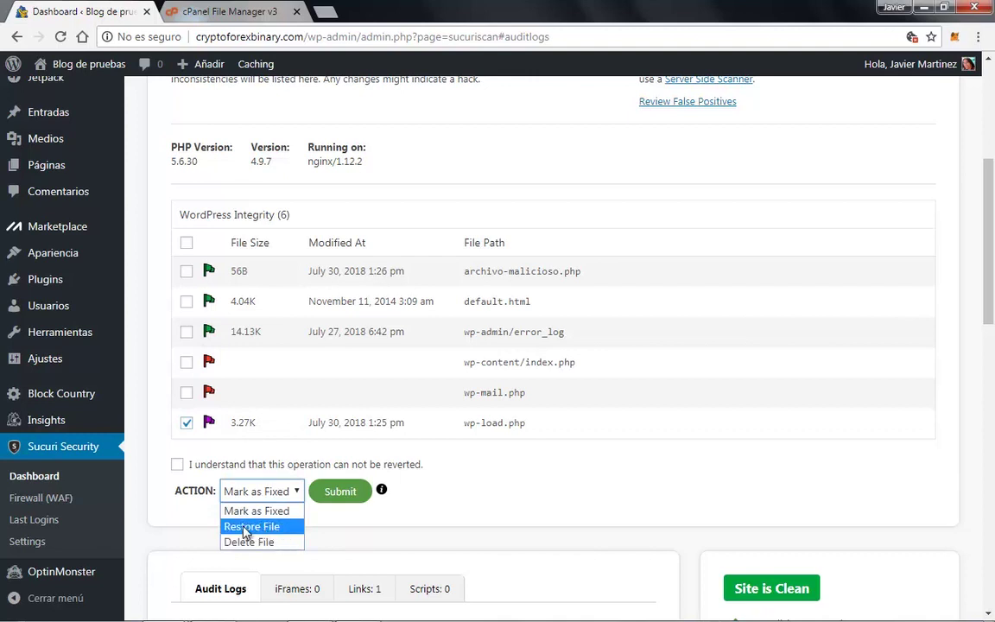
click(257, 529)
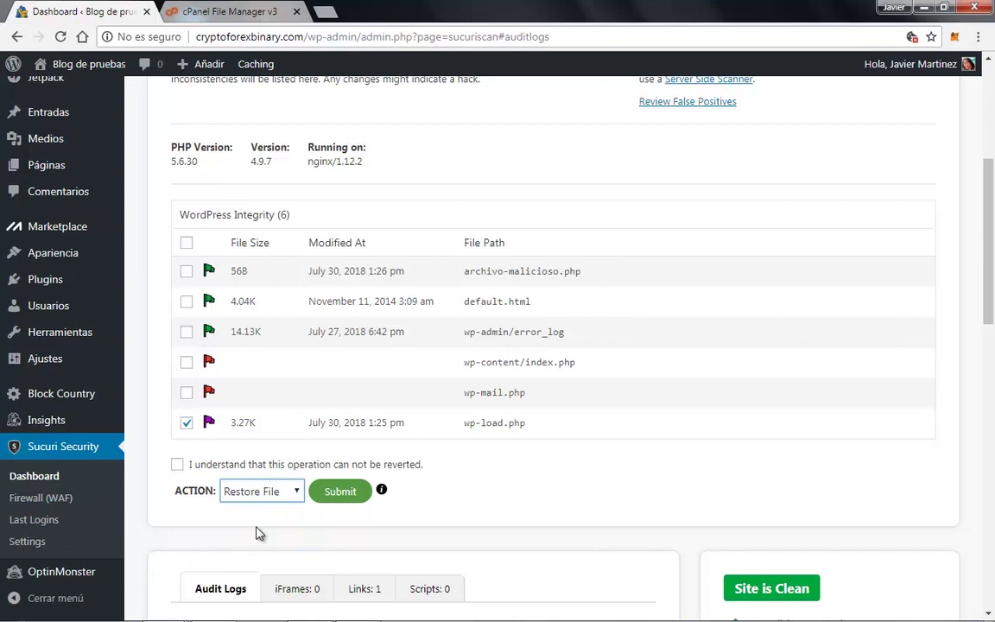
click(357, 498)
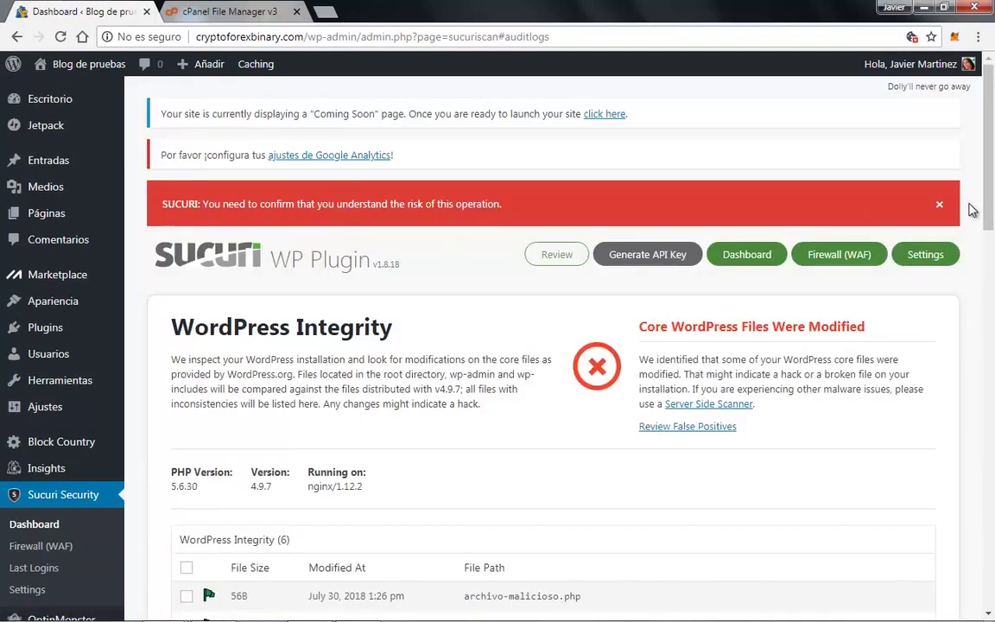
Step: Restore wp-load.php from the integrity list with the Restore File action, accepting that the operation cannot be reverted
scroll(991, 194, down, 5)
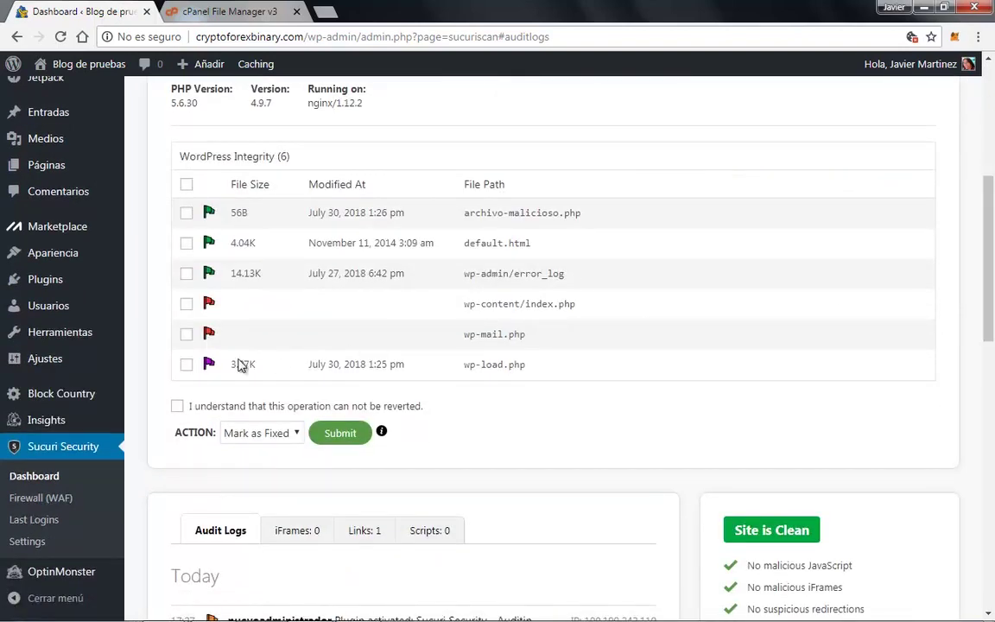
click(186, 363)
click(177, 407)
click(294, 435)
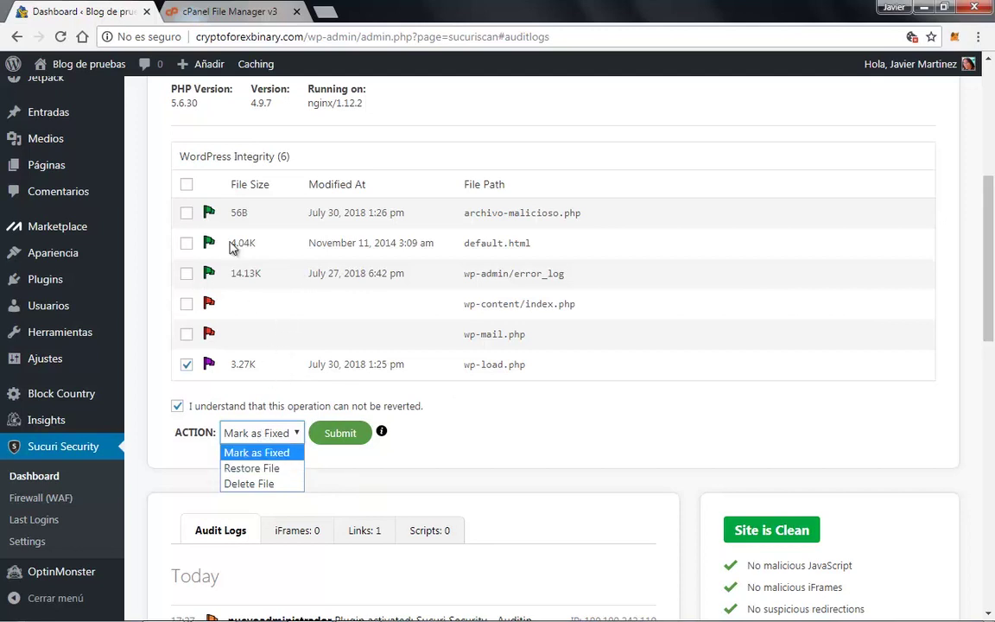
click(270, 469)
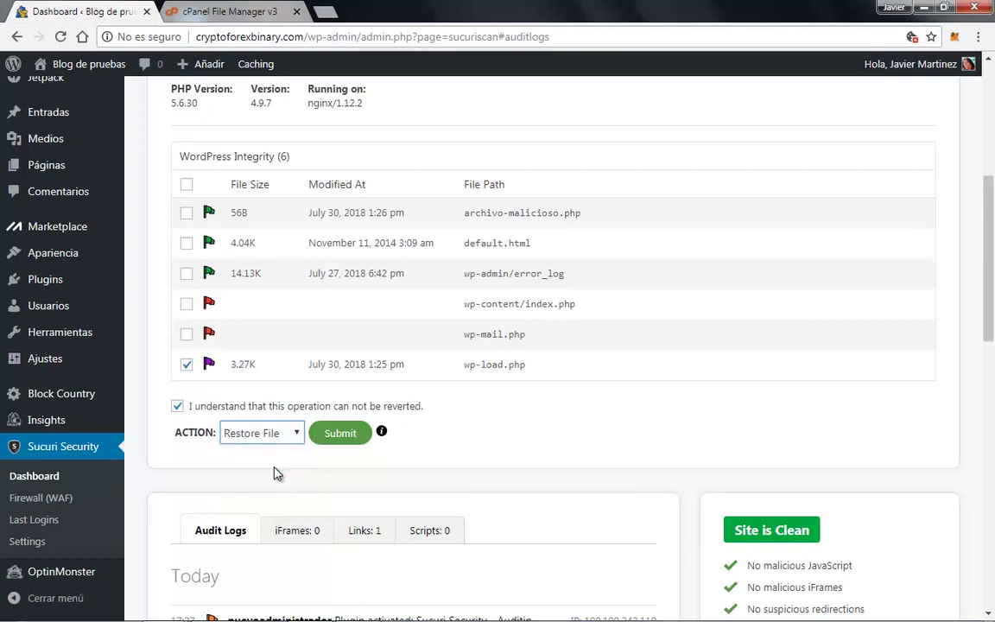
click(341, 434)
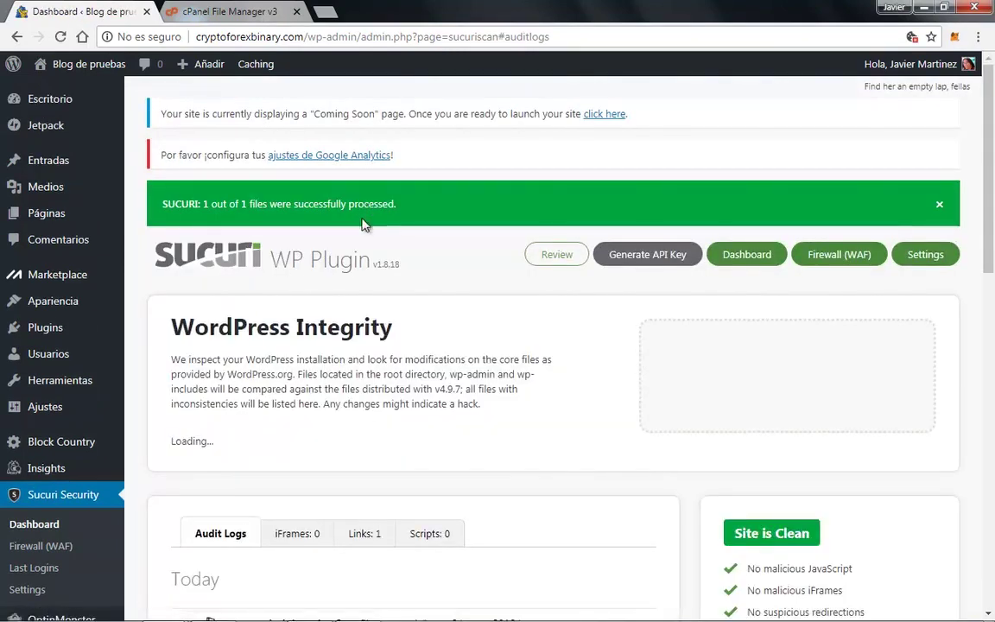
Step: Restore the missing wp-content/index.php and wp-mail.php with the Restore File action, accepting that the operation cannot be reverted
scroll(993, 285, down, 3)
scroll(994, 285, down, 2)
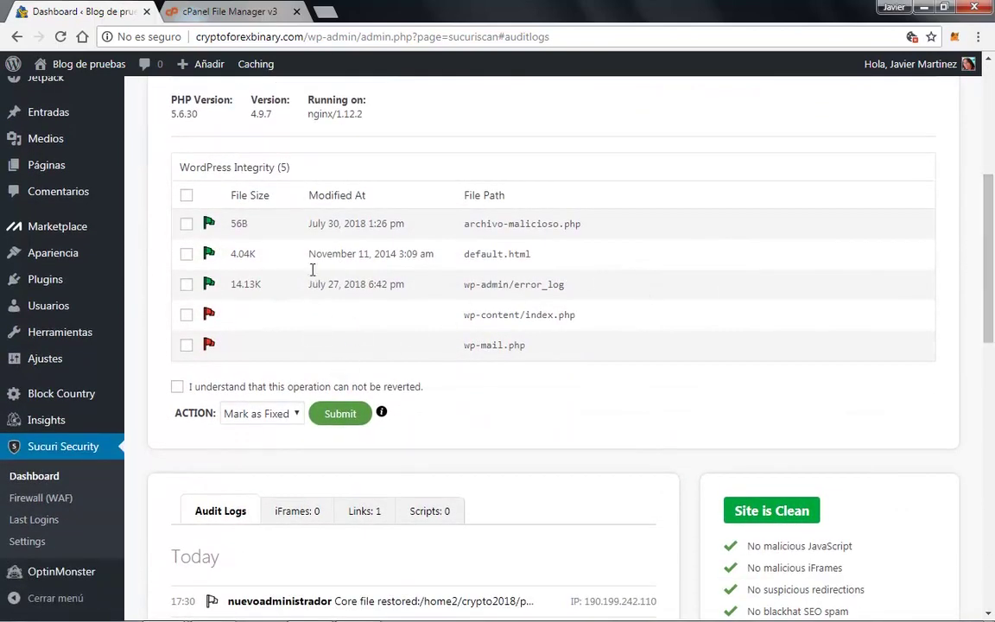
click(187, 345)
click(177, 386)
click(286, 415)
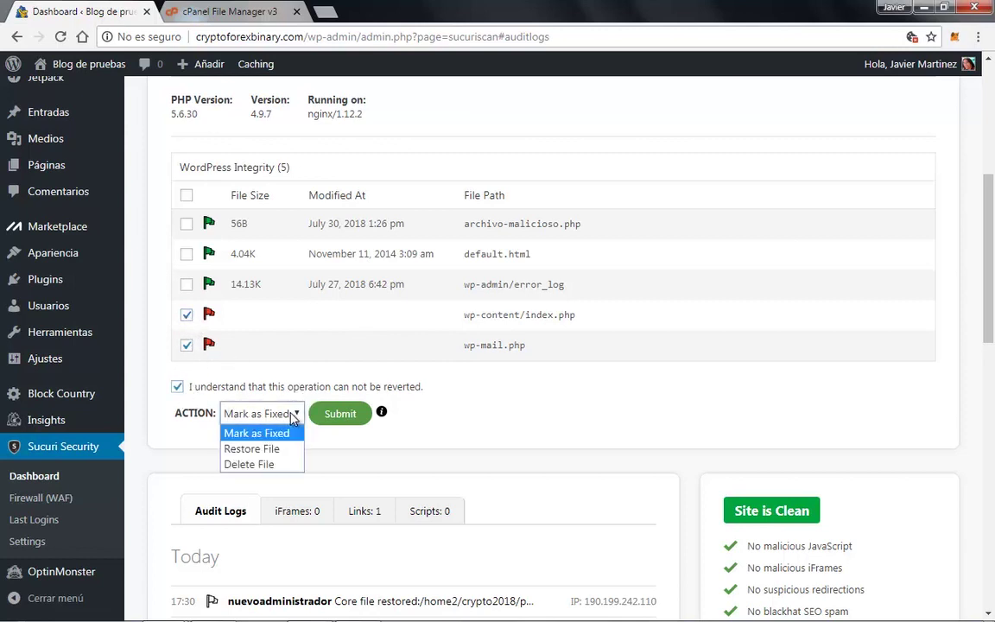
click(257, 451)
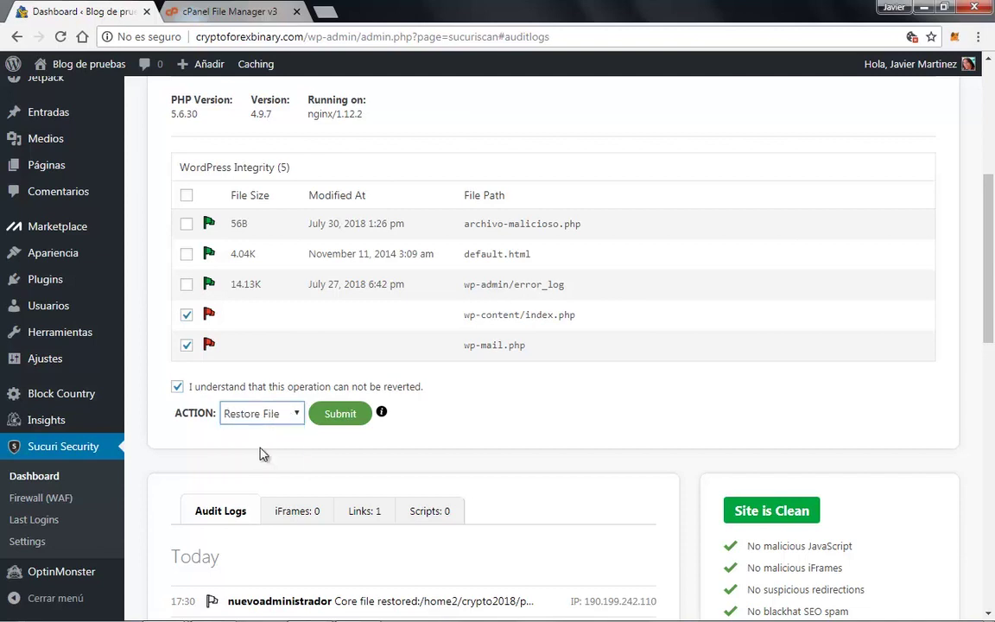
click(340, 418)
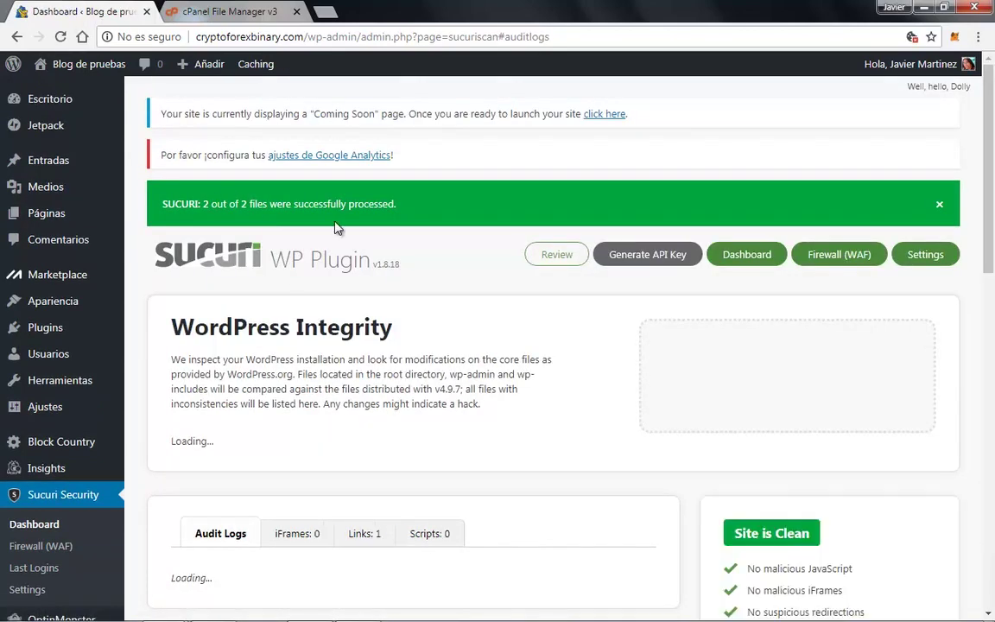
Step: Delete archivo-malicioso.php, default.html and wp-admin/error_log with the Delete File action, accepting that the operation cannot be reverted
scroll(993, 270, down, 4)
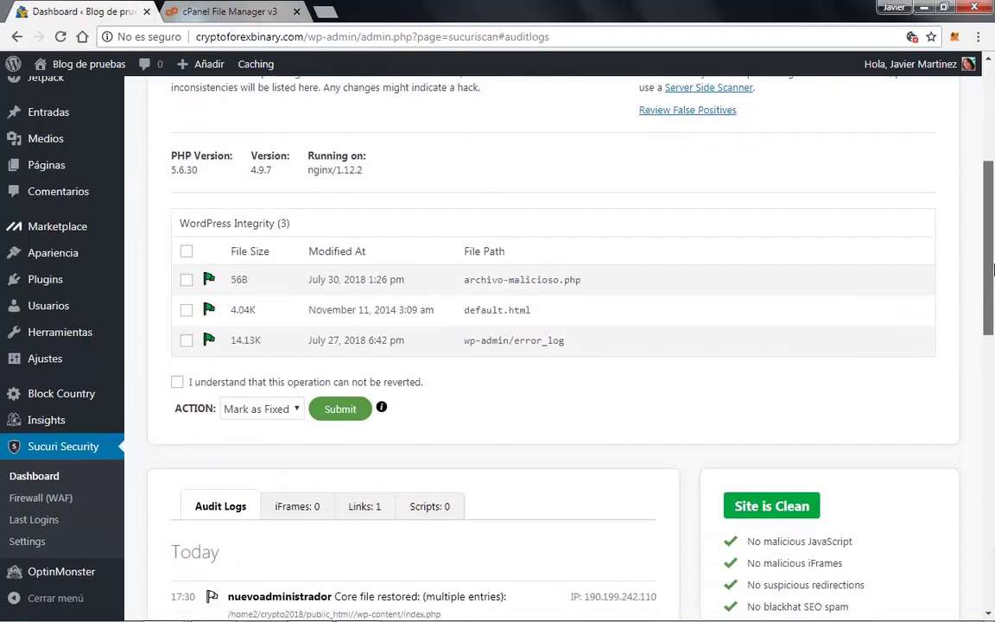
drag(994, 270, 994, 258)
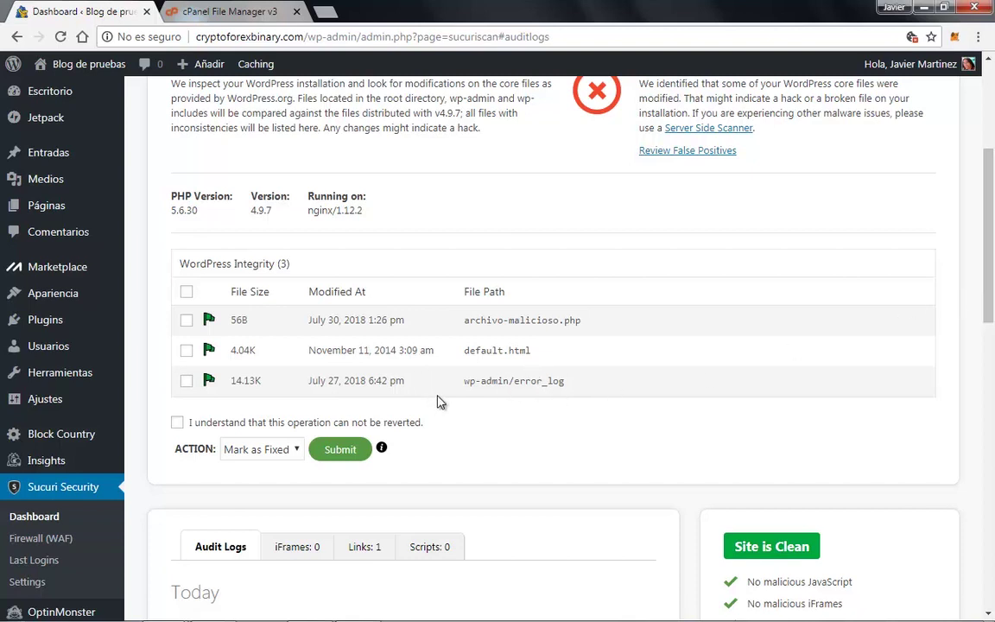
click(187, 321)
click(187, 350)
click(187, 381)
click(179, 423)
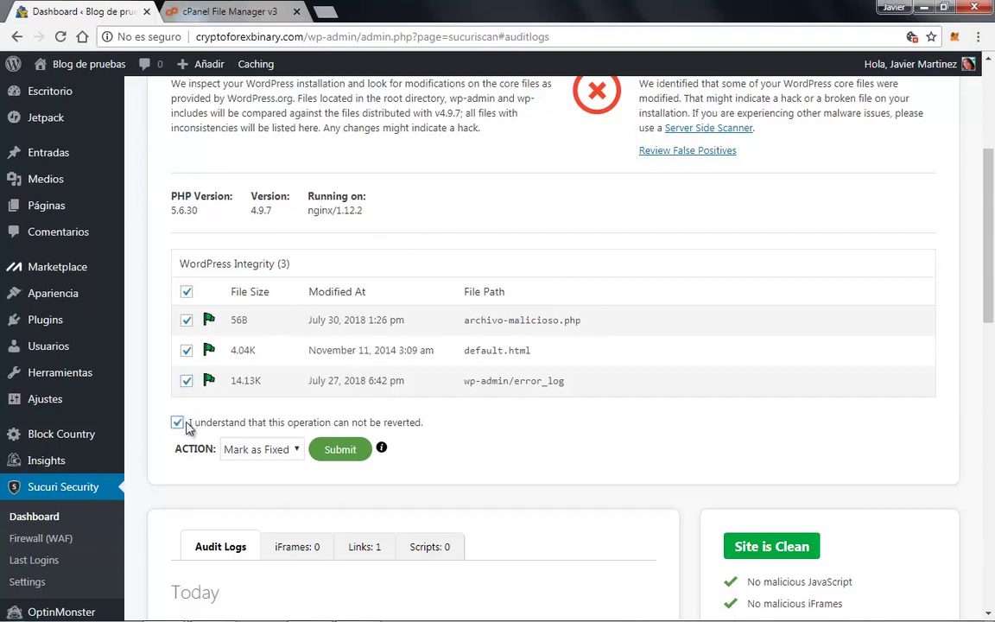
click(295, 451)
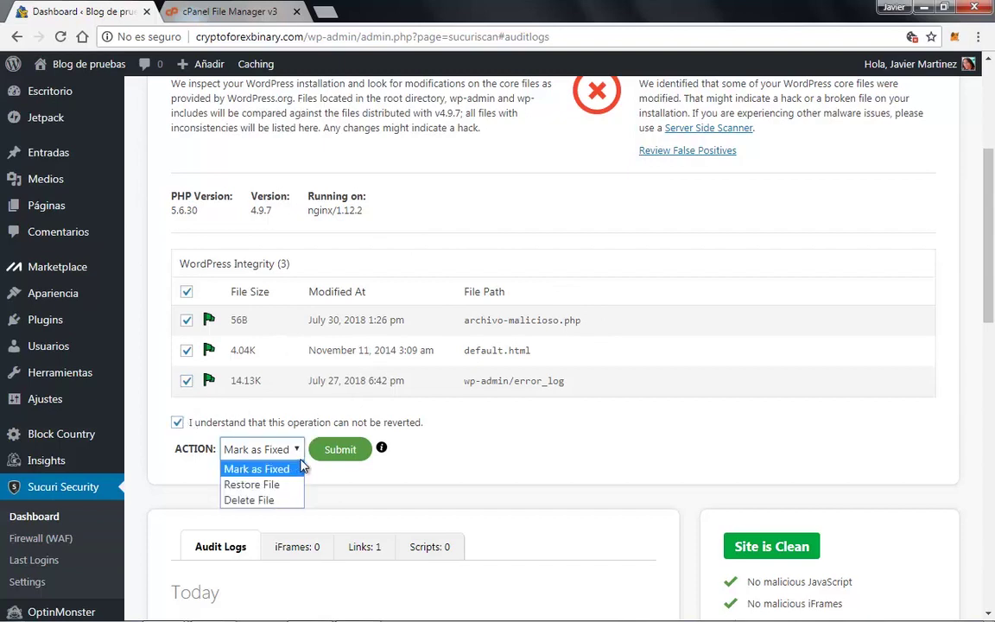
click(259, 501)
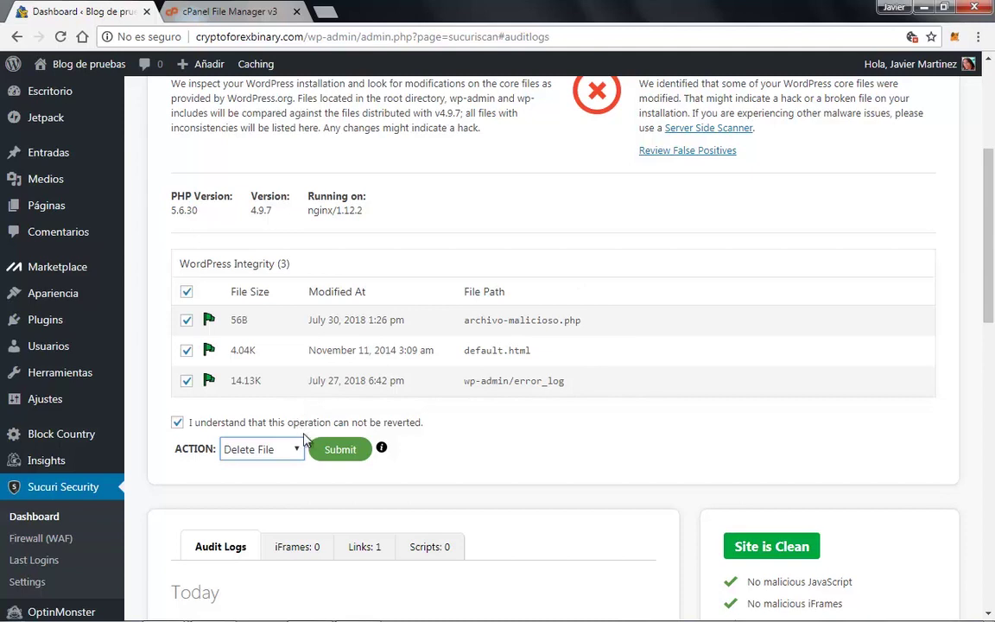
click(335, 453)
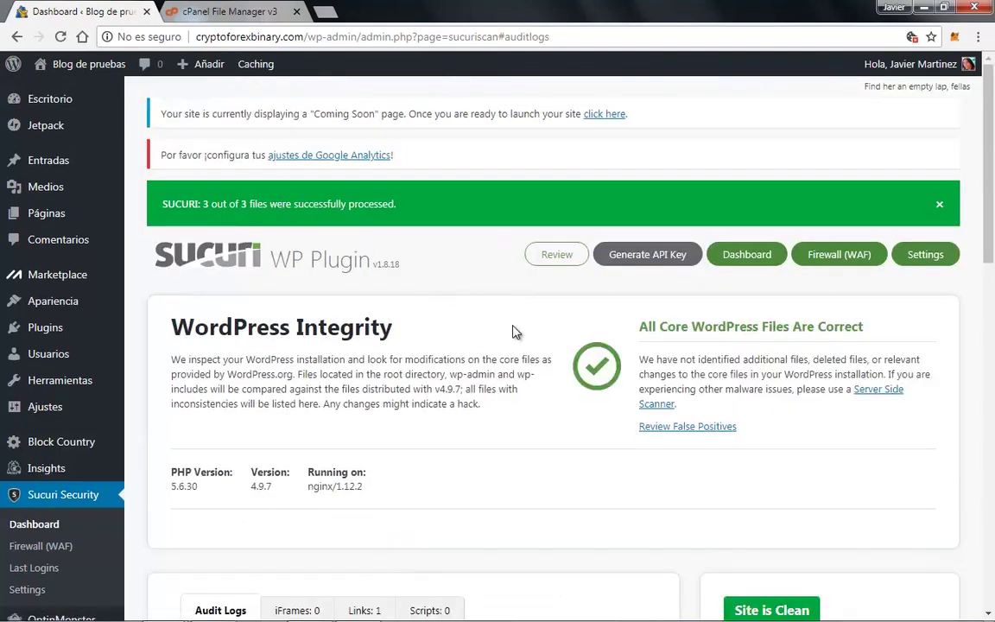
Step: Review the updated core file status under WordPress Integrity and dismiss the Sucuri processing notice
drag(641, 326, 866, 333)
click(764, 330)
click(939, 204)
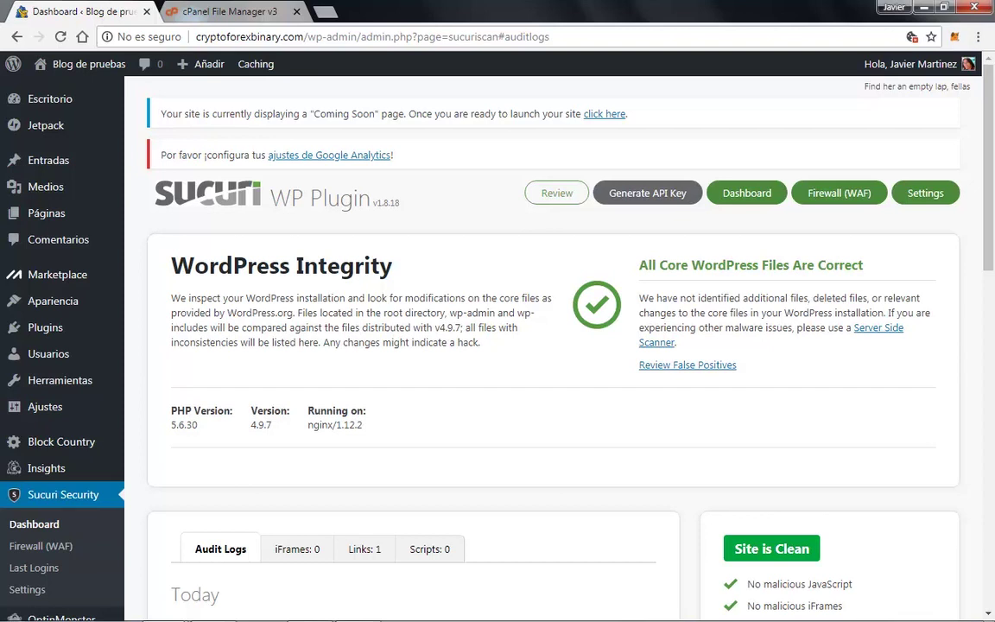
Step: Look over Sucuri's Firewall (WAF) settings page and open the plugin's general settings
click(827, 194)
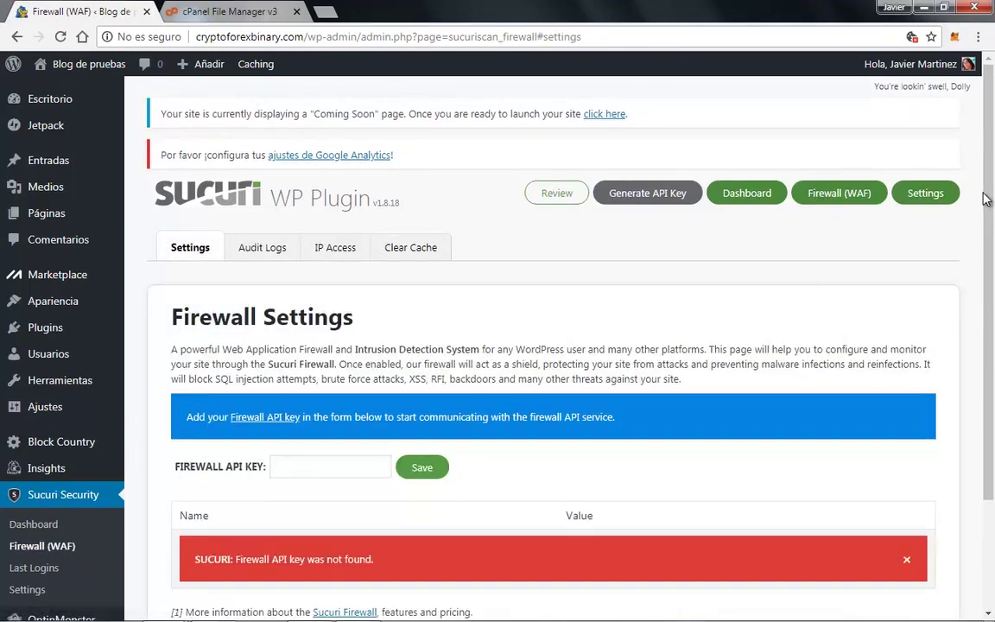
drag(979, 196, 988, 291)
drag(990, 280, 992, 158)
click(921, 203)
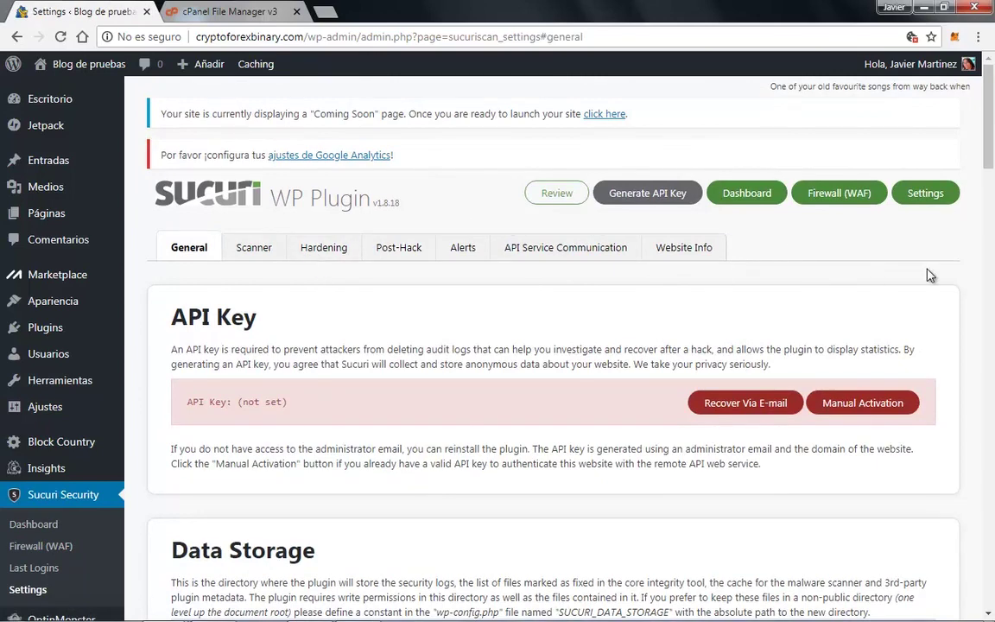
Step: Look over the general settings, covering the API Key section and the Data Storage file list
scroll(989, 171, down, 1)
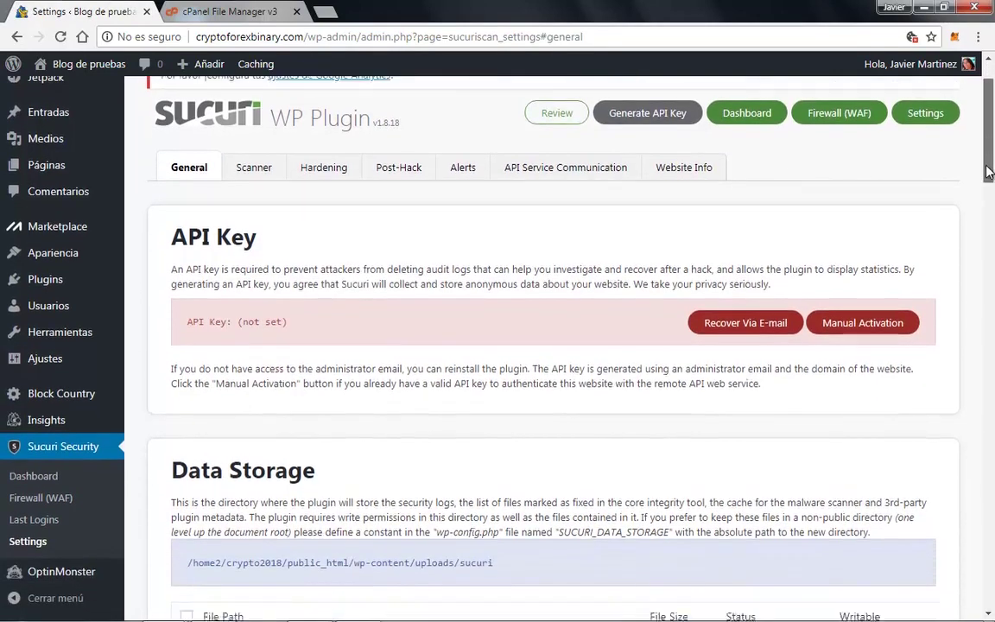
scroll(988, 171, down, 1)
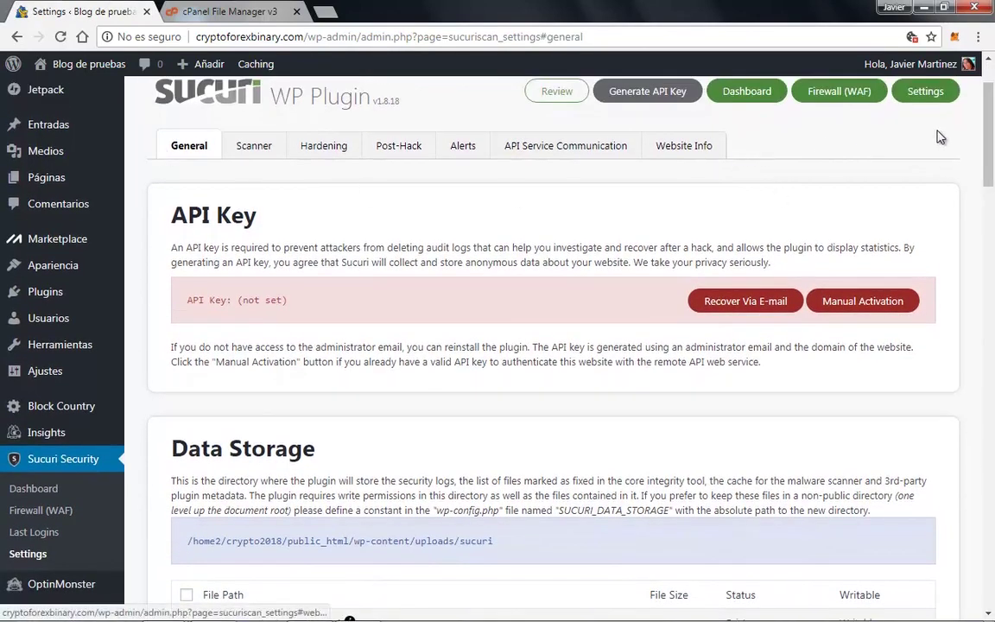
scroll(983, 238, down, 6)
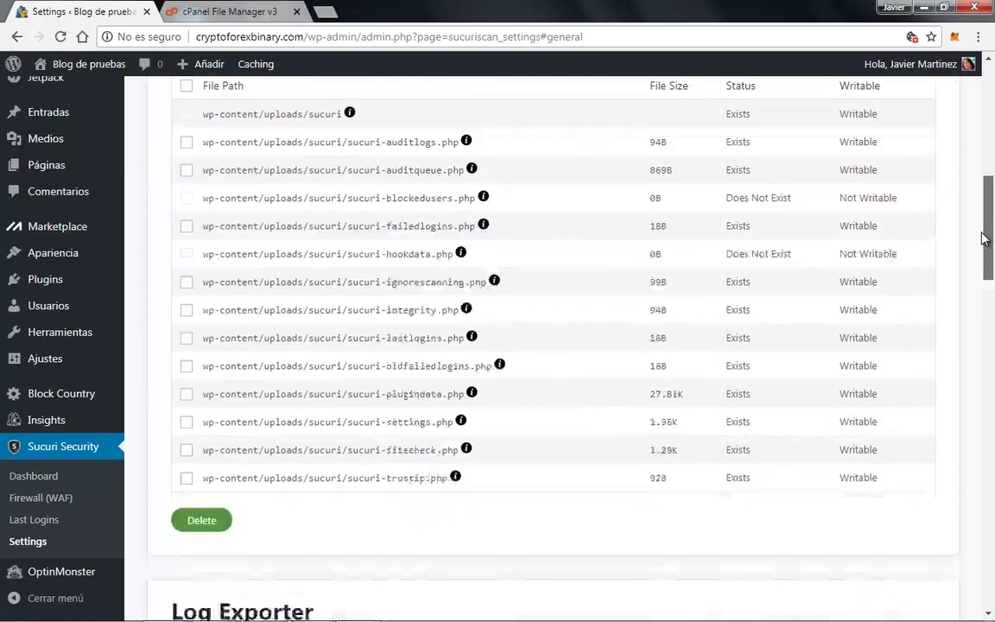
drag(983, 238, 991, 60)
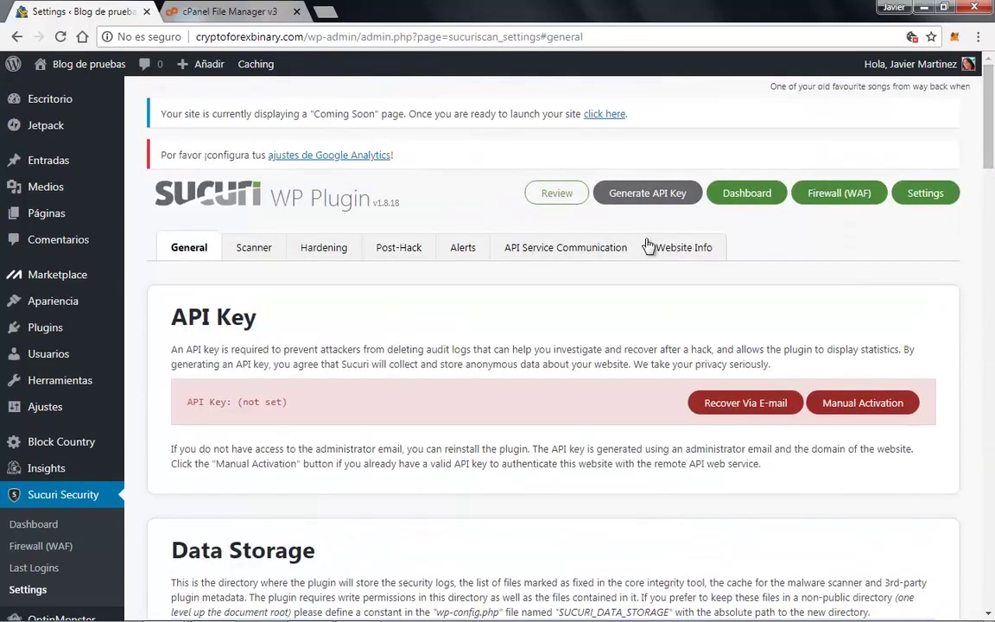
Step: Review the Scanner settings: scheduled tasks, the WordPress Integrity Diff Utility, false positives, and files and folders ignored during scans
click(259, 251)
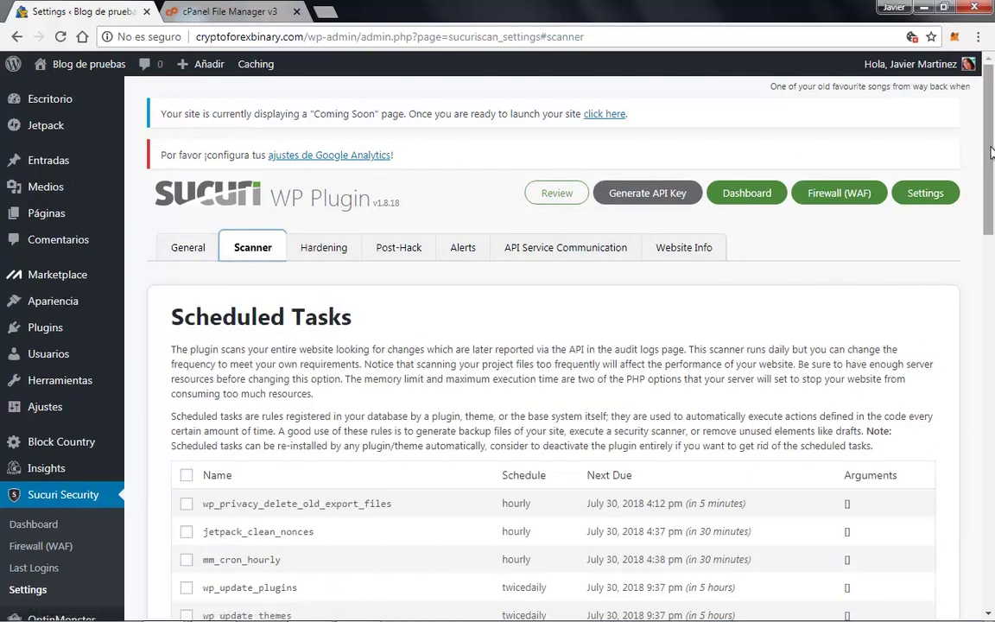
scroll(336, 223, down, 3)
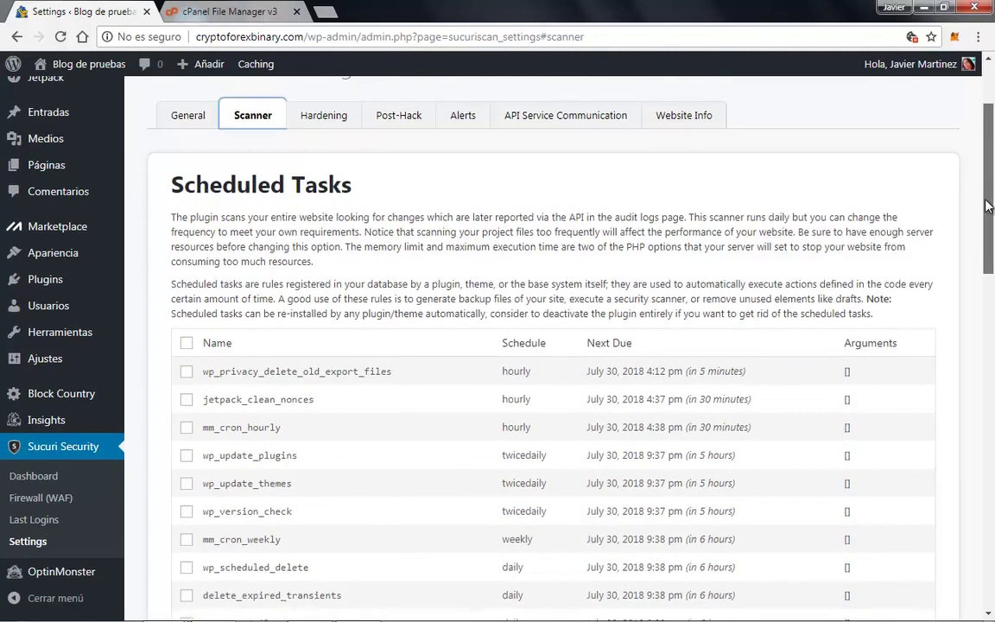
drag(989, 197, 988, 246)
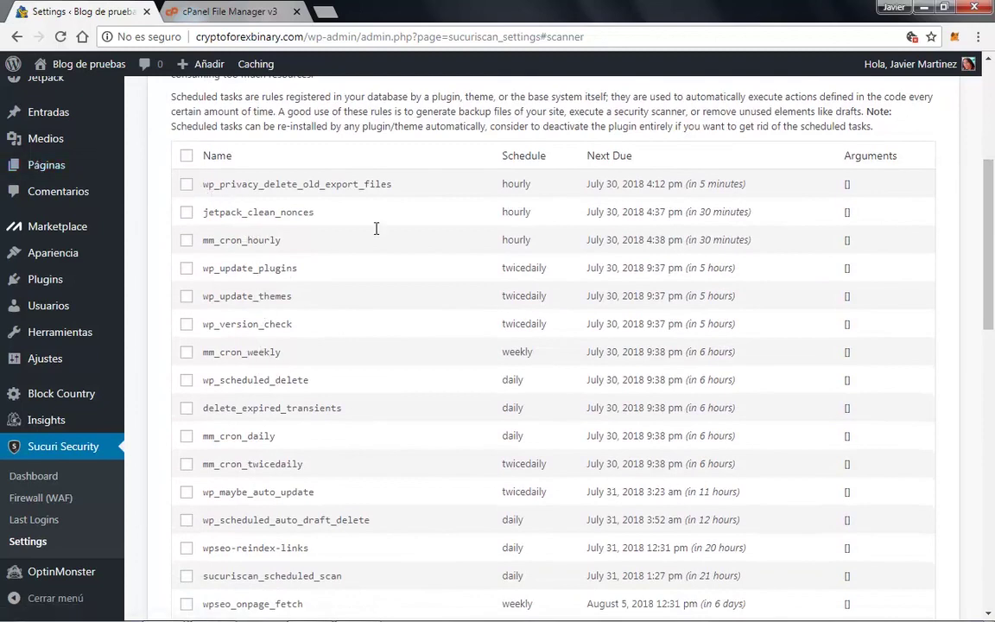
drag(991, 193, 991, 199)
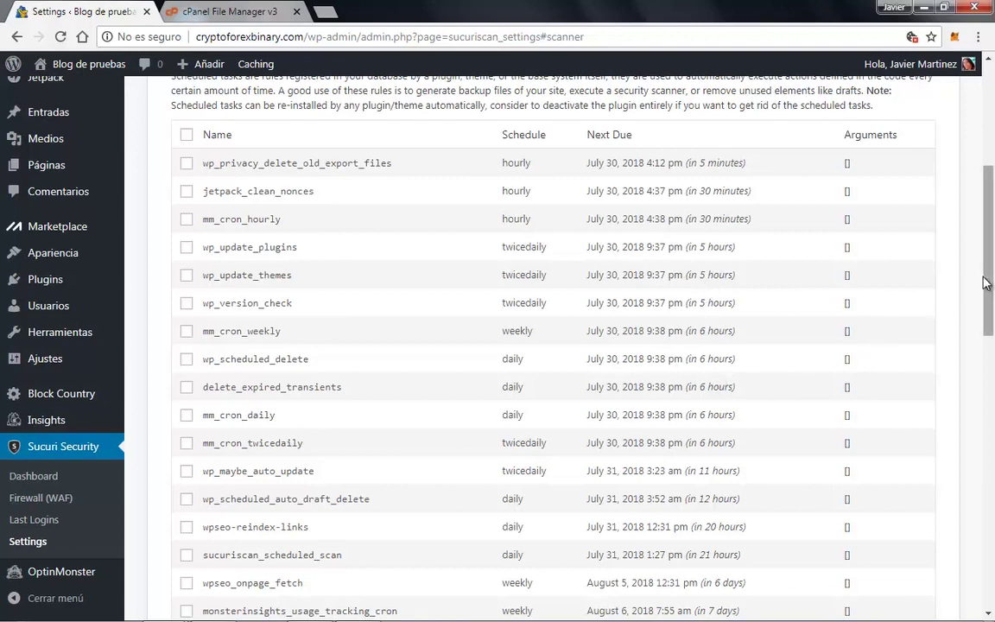
scroll(985, 282, down, 4)
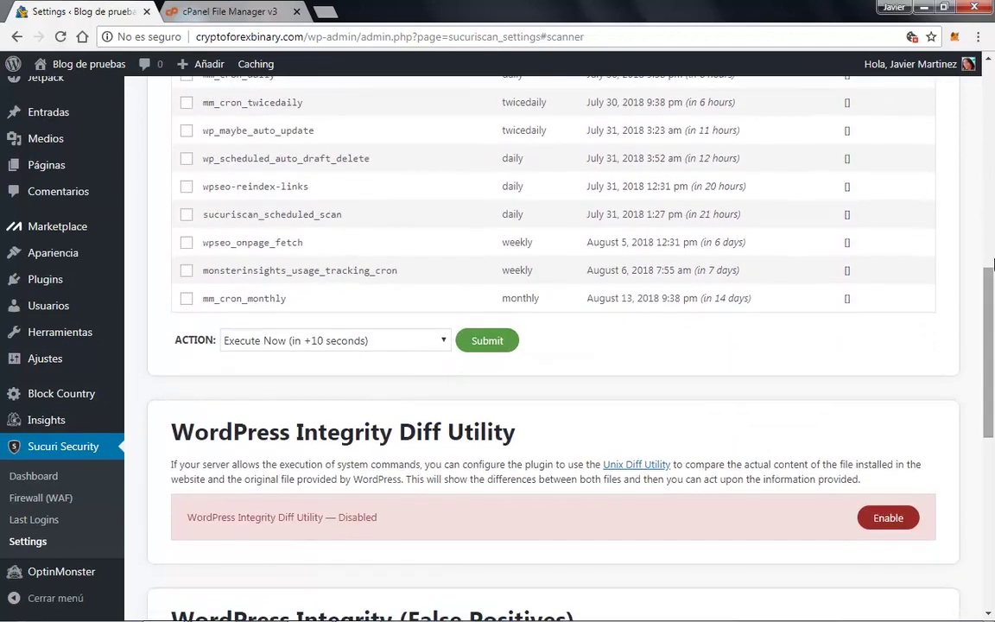
drag(992, 271, 984, 390)
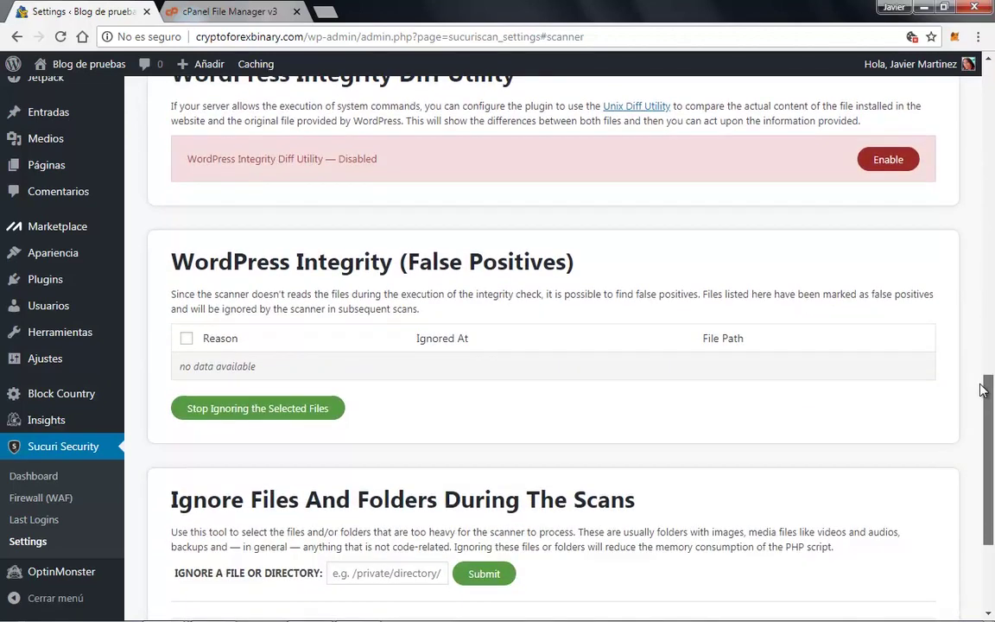
scroll(413, 430, down, 2)
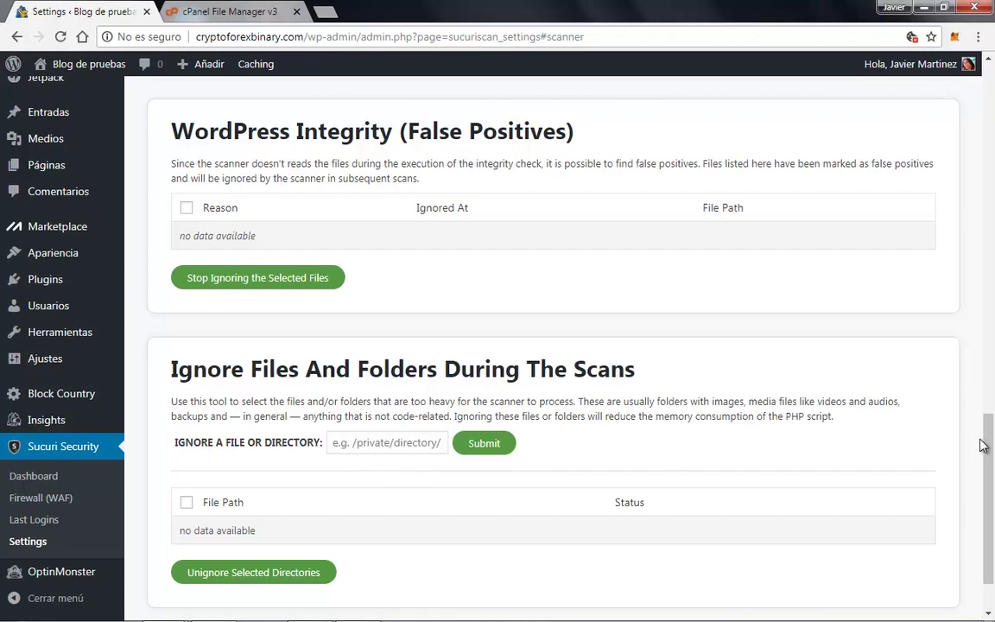
drag(983, 445, 994, 91)
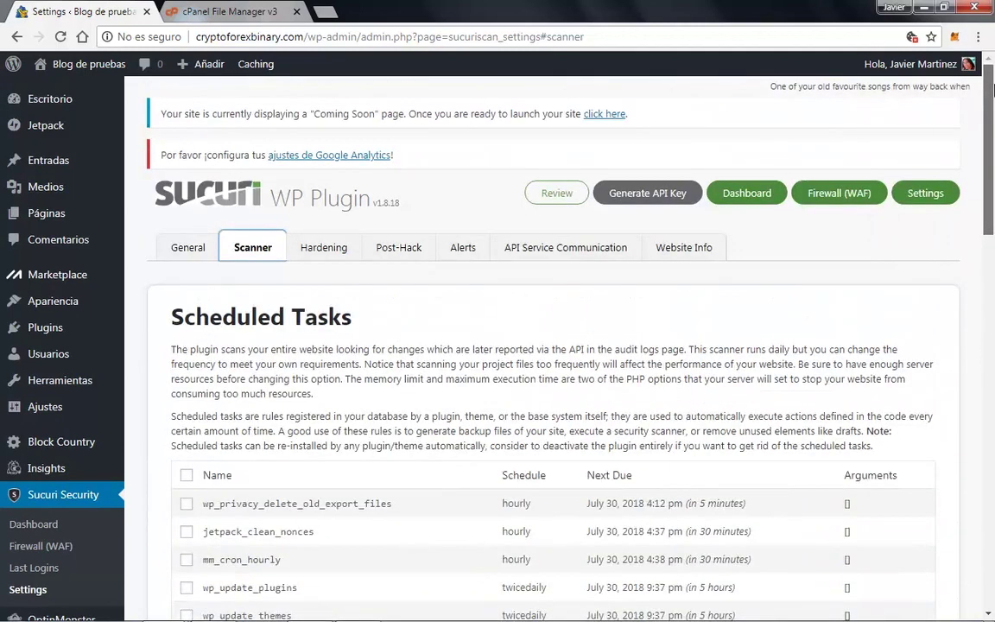
Step: Examine the Hardening Options and their explanations, especially Verify WordPress Version, Verify PHP Version and Remove WordPress Version
click(324, 251)
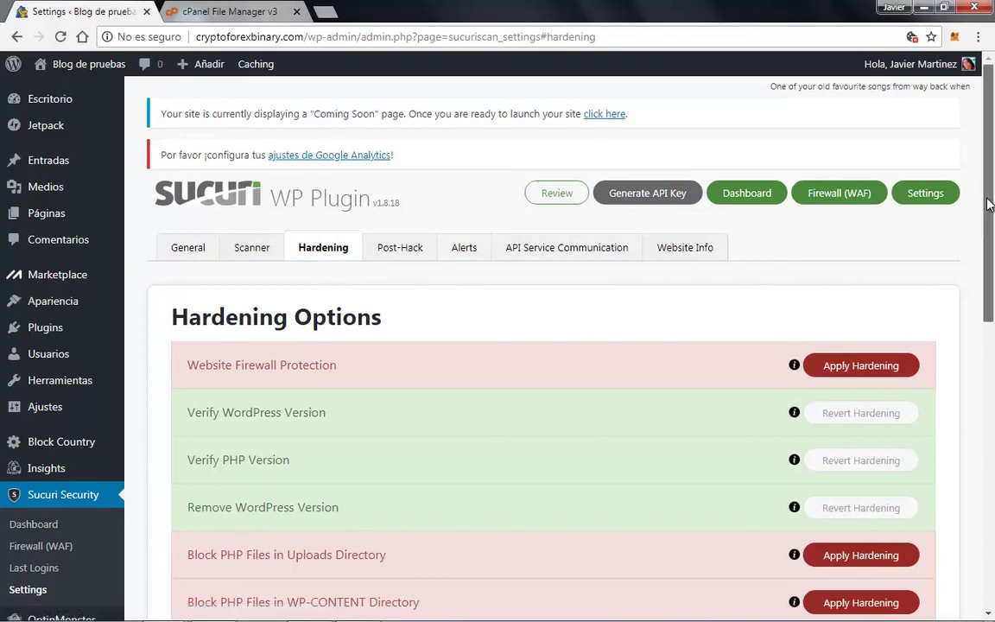
drag(990, 207, 986, 305)
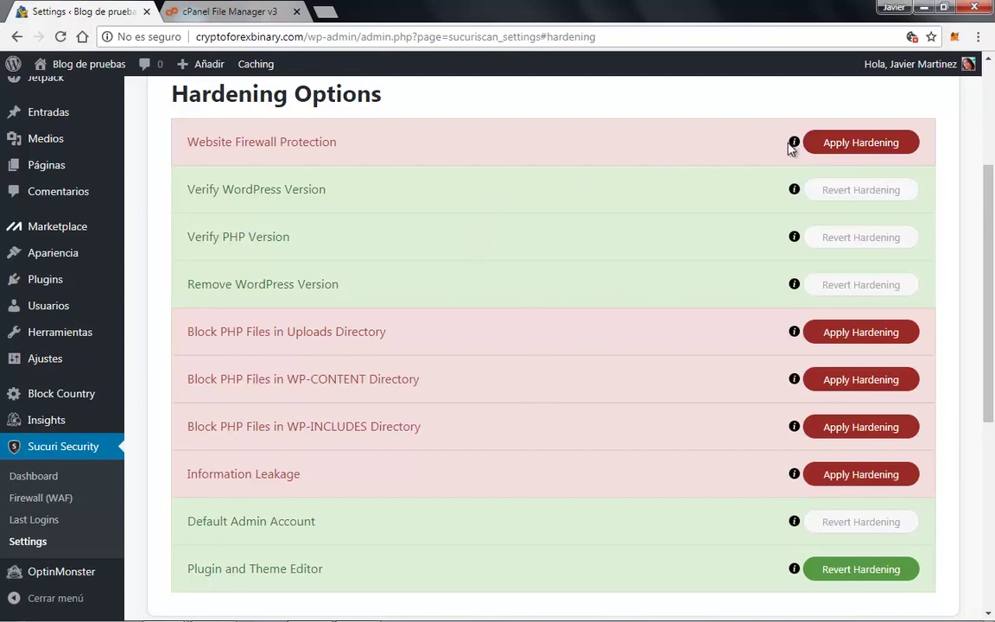
mouse_move(800, 194)
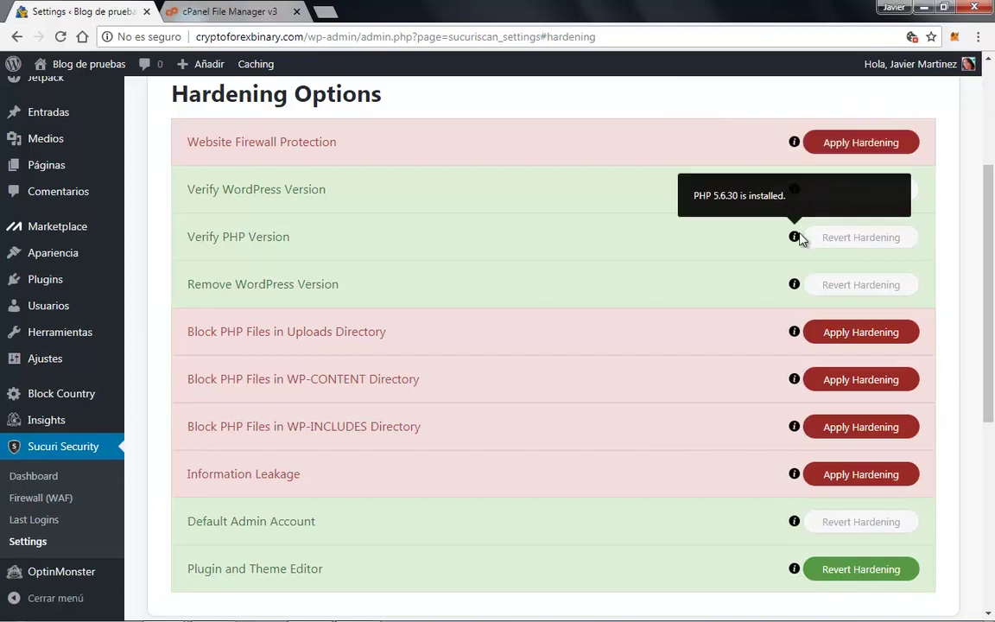
mouse_move(797, 335)
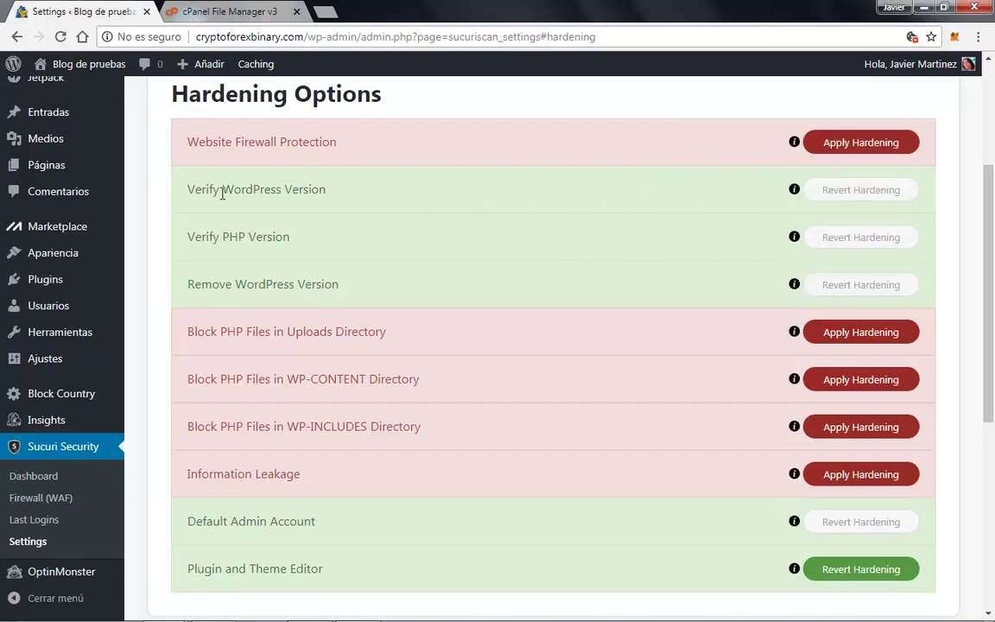
drag(182, 197, 347, 205)
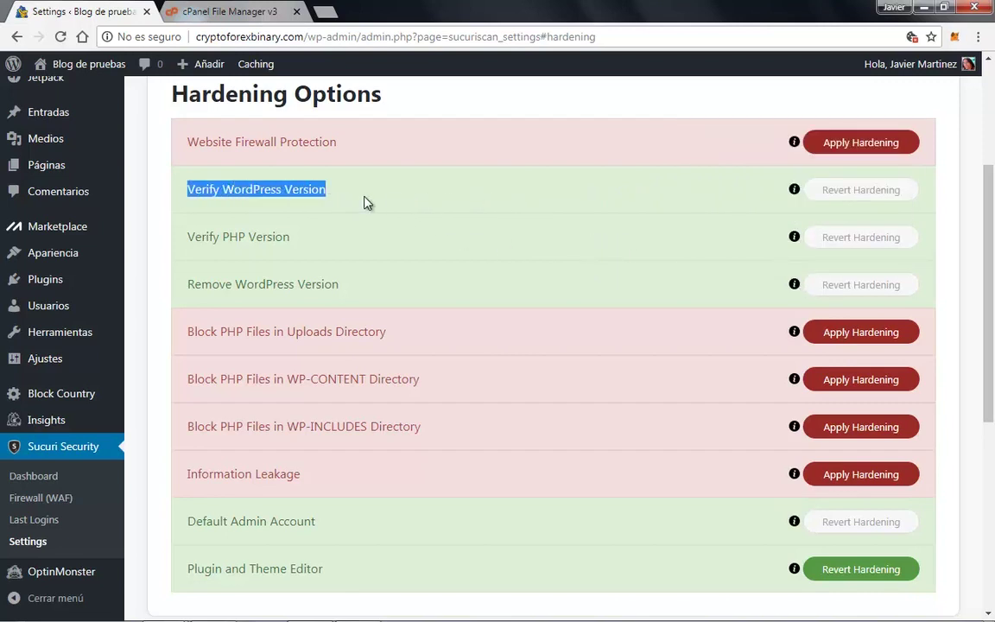
click(364, 203)
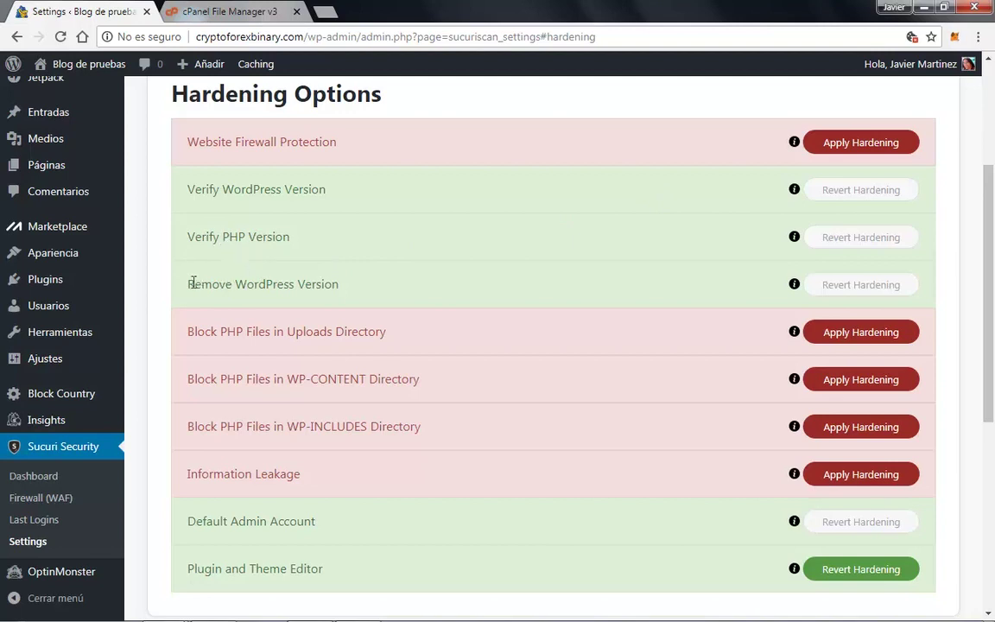
drag(193, 283, 349, 288)
click(376, 294)
mouse_move(793, 289)
drag(188, 284, 344, 287)
click(402, 291)
Step: Apply the hardening that blocks PHP files in the Uploads, WP-CONTENT and WP-INCLUDES directories
click(883, 335)
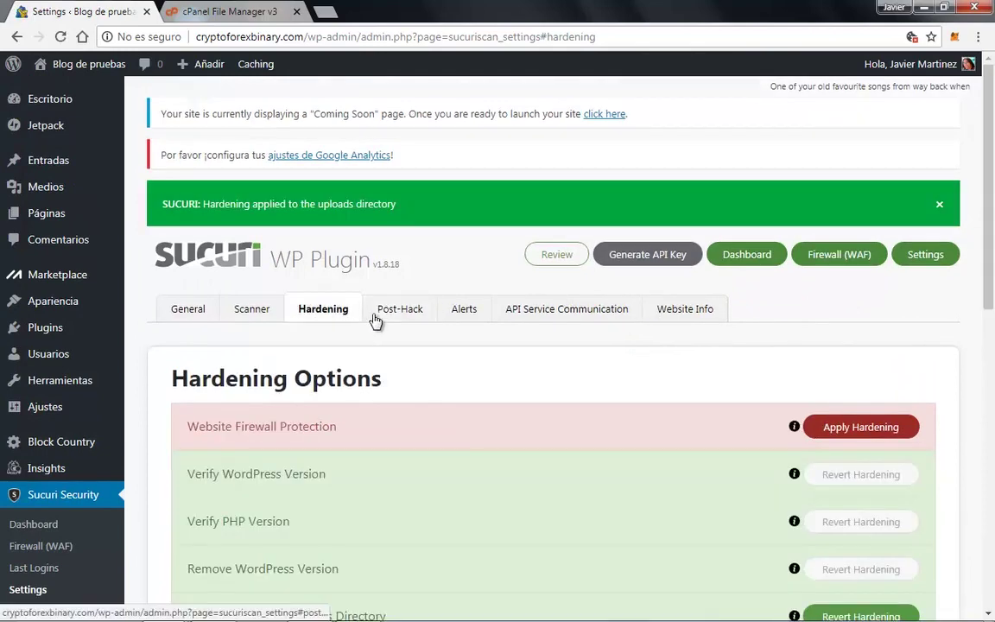
scroll(992, 301, down, 1)
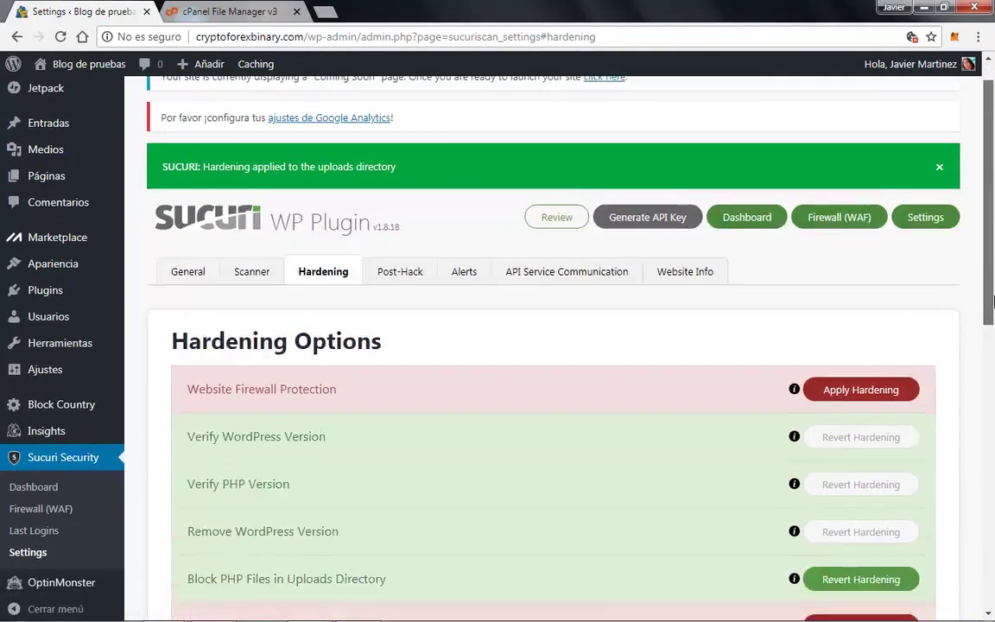
scroll(992, 301, down, 3)
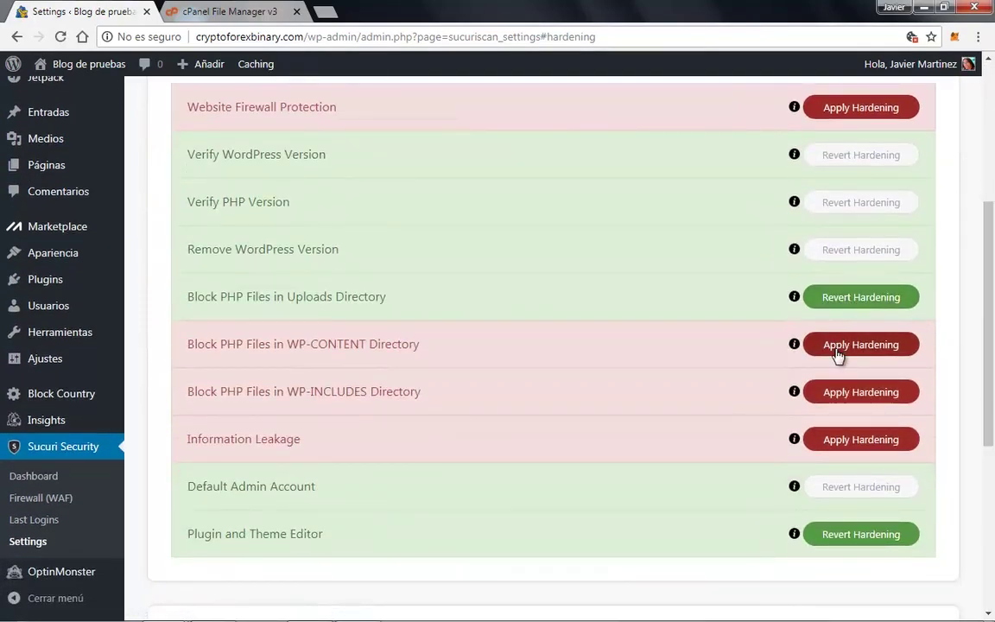
click(837, 350)
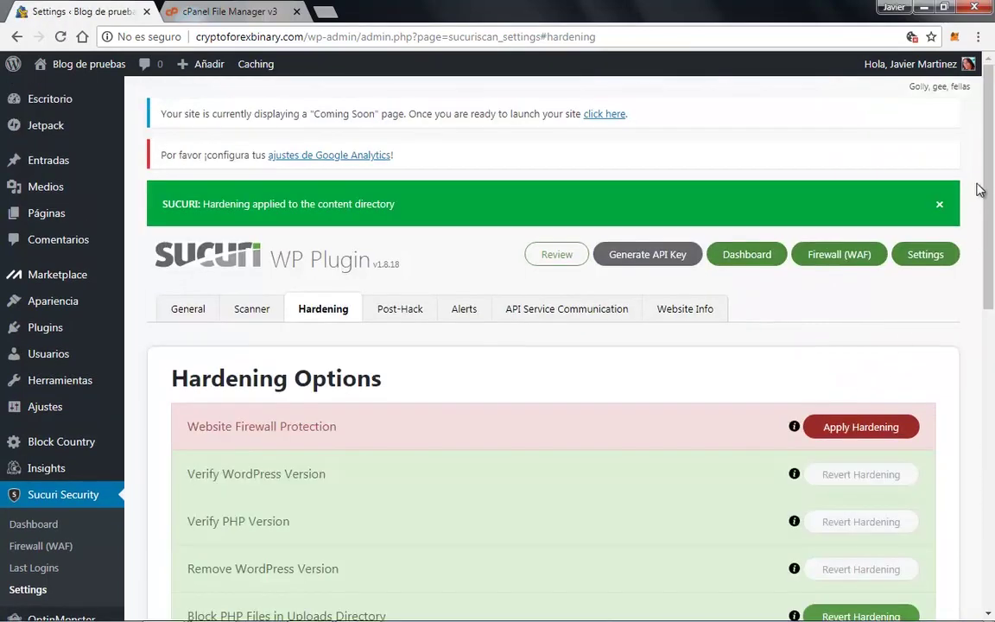
scroll(841, 355, down, 3)
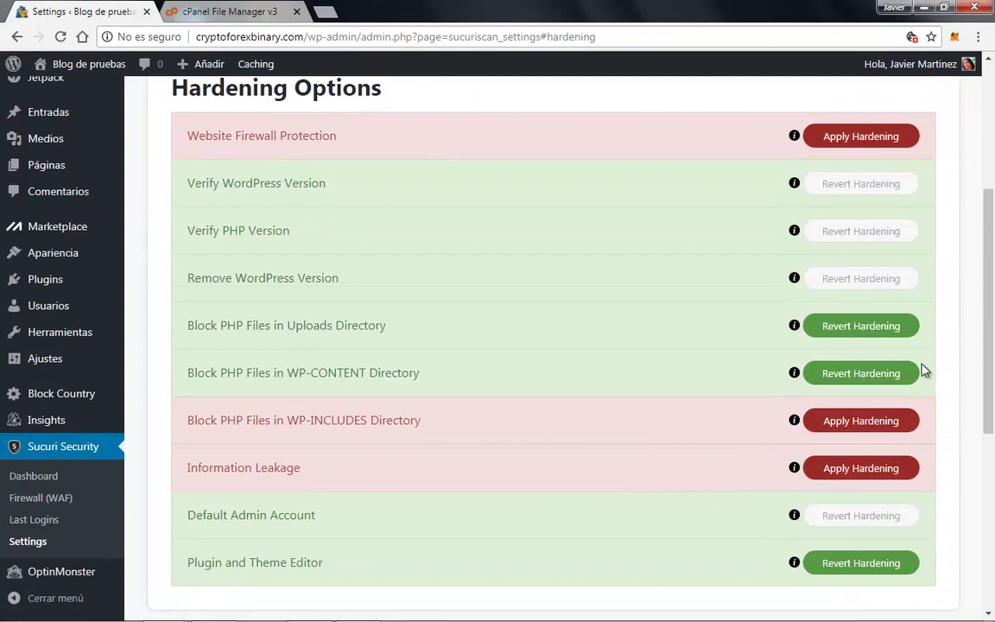
click(875, 427)
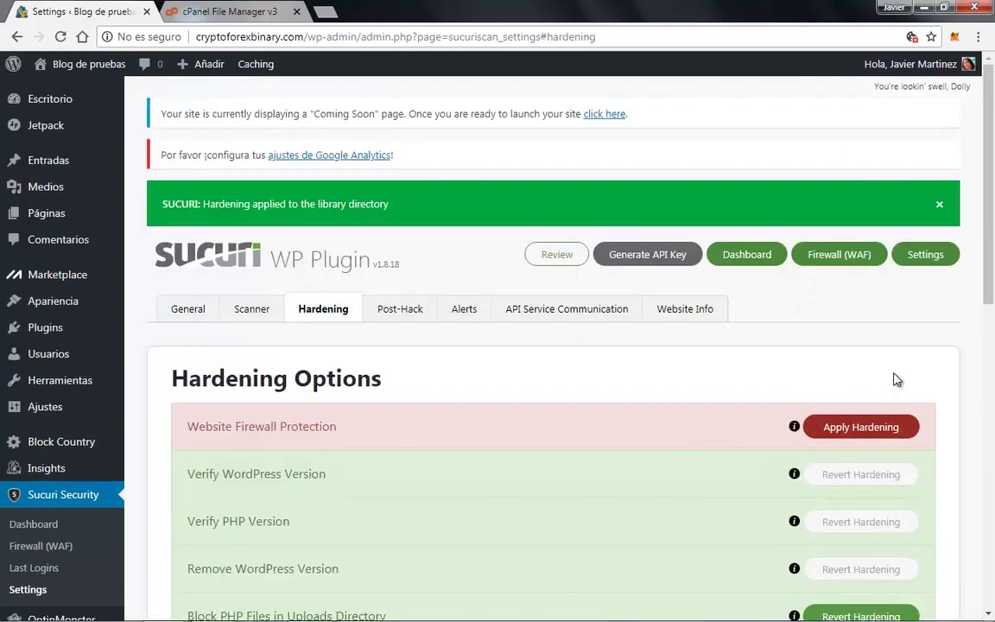
Step: Revisit the Remove WordPress Version entry and apply the Information Leakage hardening
scroll(994, 332, down, 2)
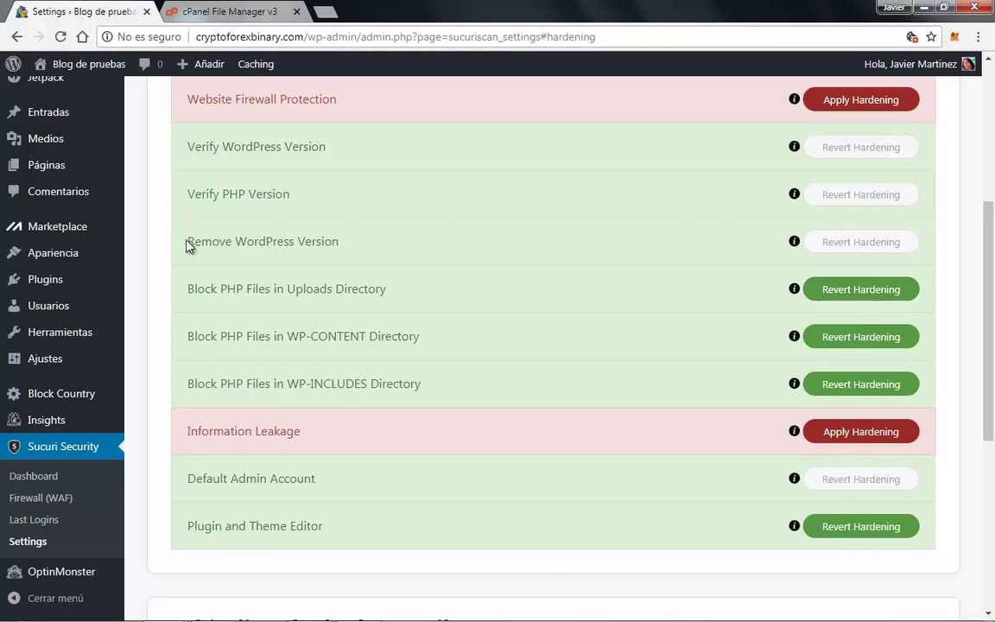
drag(187, 242, 338, 245)
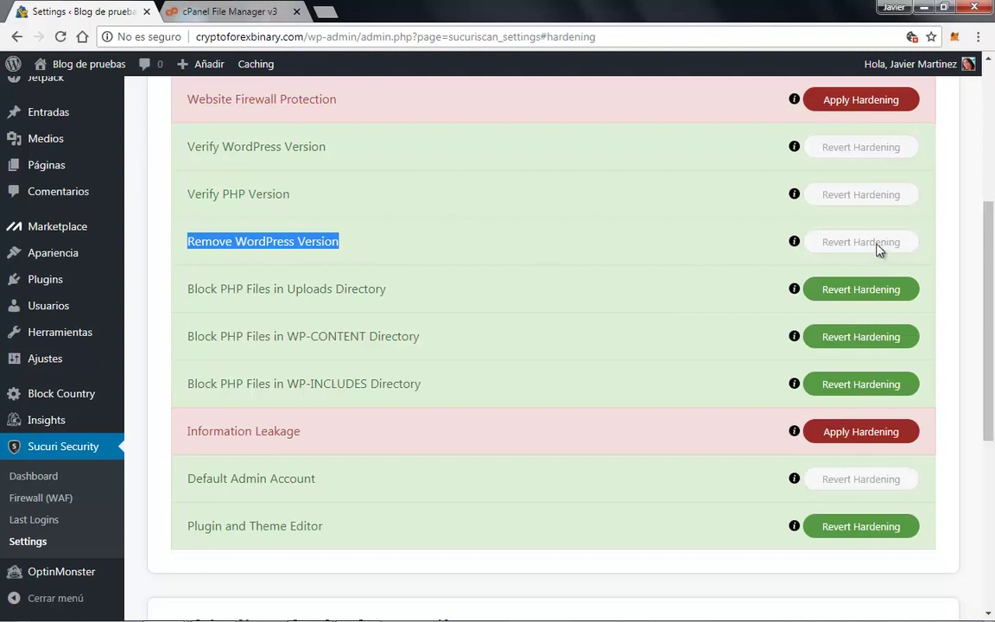
click(806, 246)
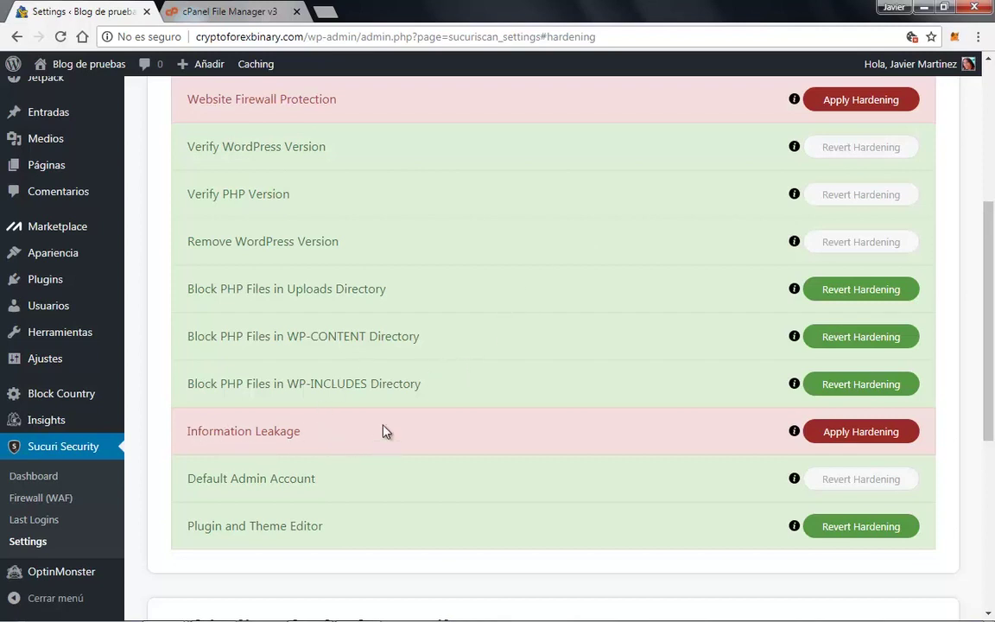
mouse_move(795, 432)
click(867, 440)
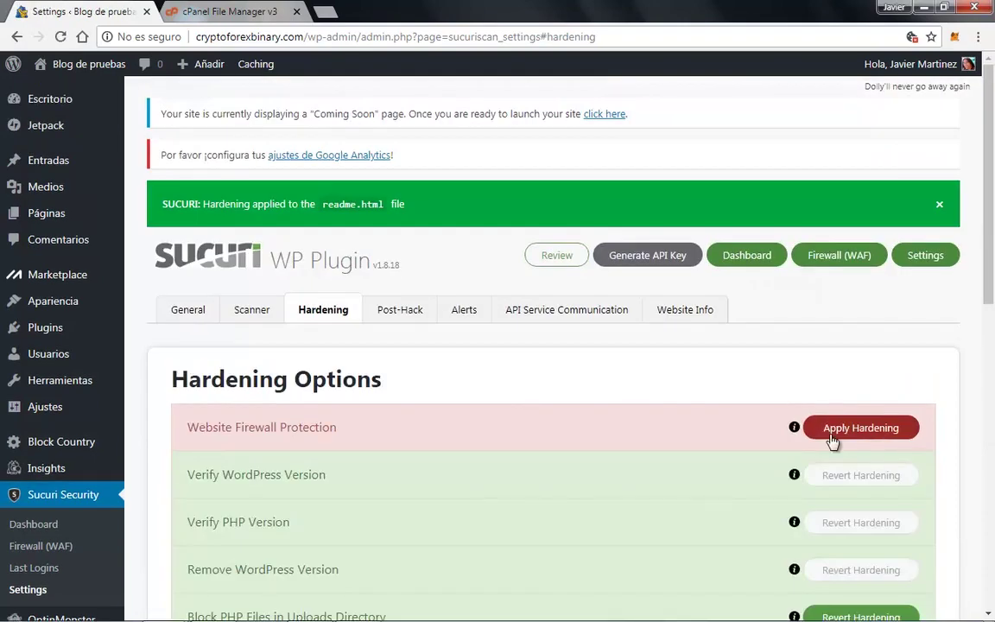
Step: Review the updated hardening list, including Default Admin Account, and examine the Whitelist Blocked PHP Files section
scroll(994, 285, down, 3)
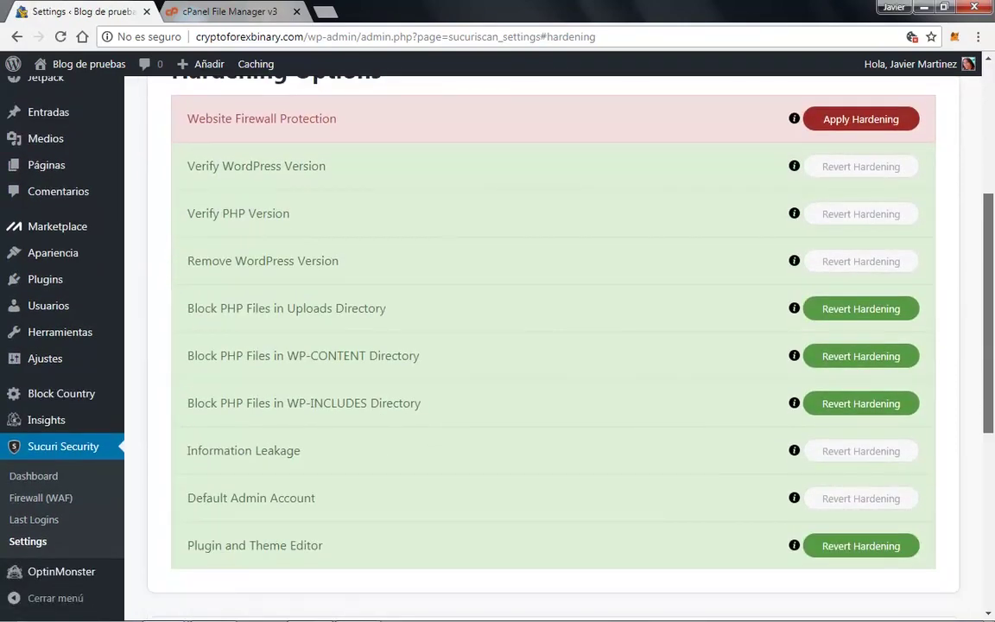
scroll(993, 285, down, 1)
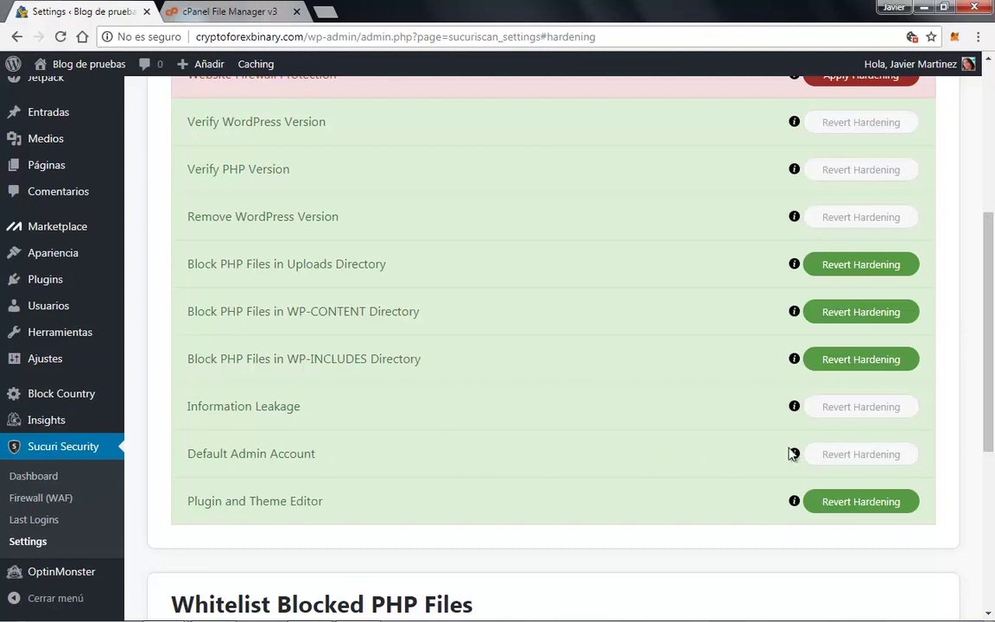
mouse_move(796, 456)
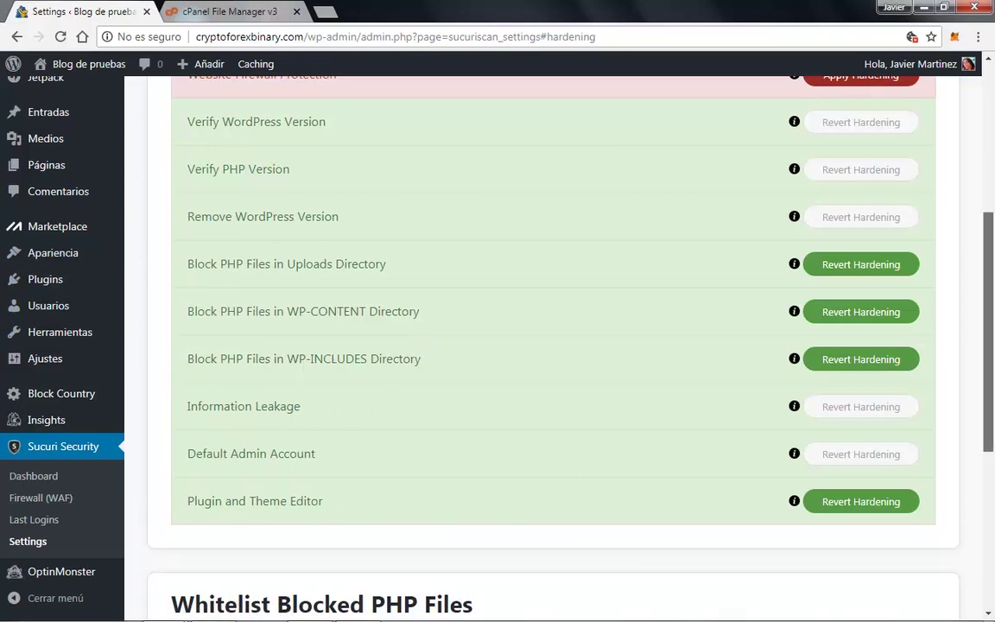
scroll(993, 302, up, 2)
scroll(993, 301, down, 1)
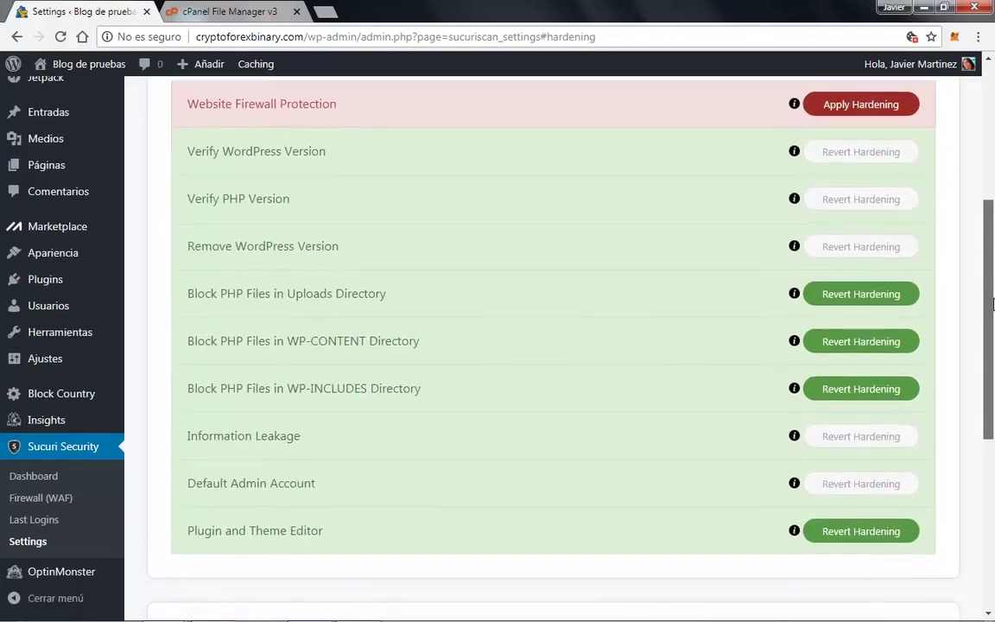
scroll(993, 301, up, 1)
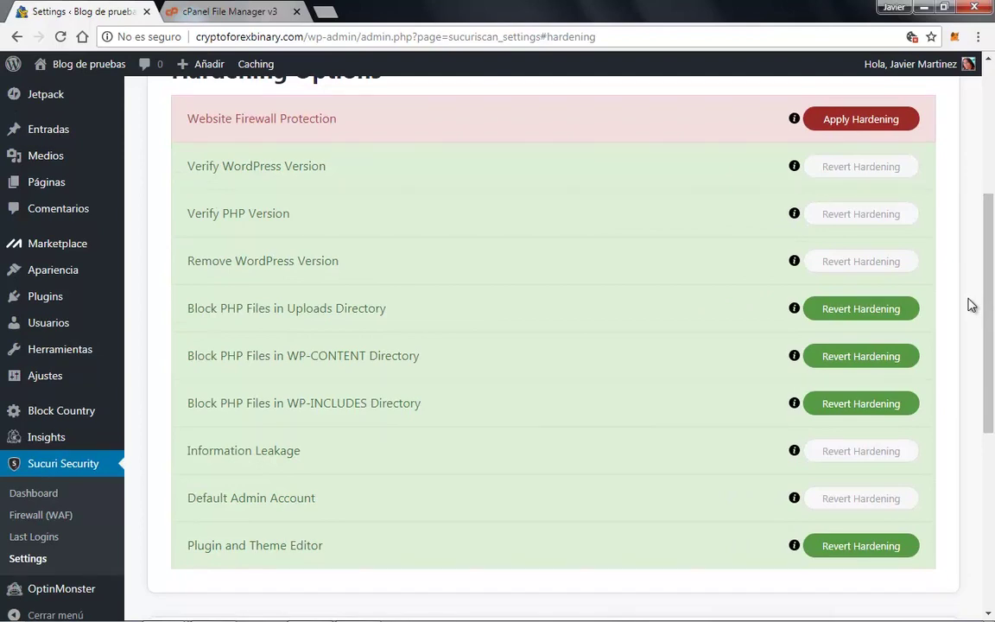
drag(987, 311, 985, 467)
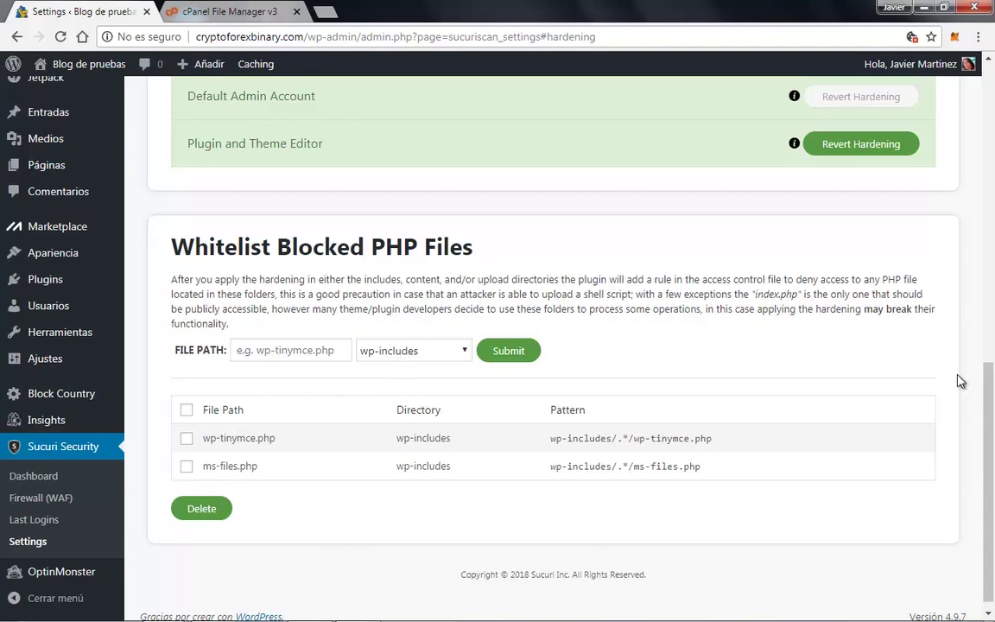
scroll(954, 380, up, 4)
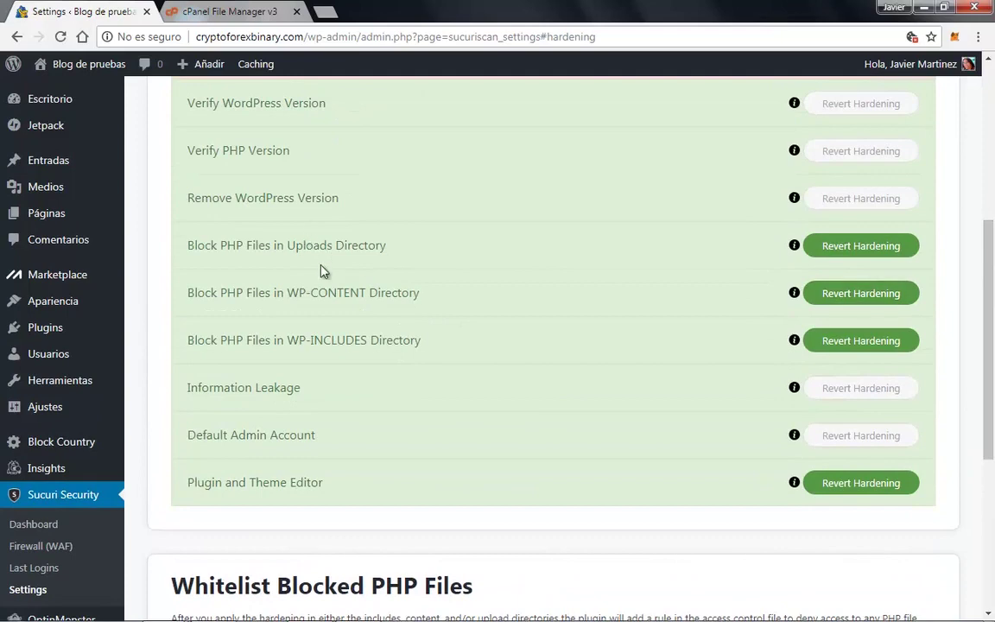
Step: Review the Whitelist Blocked PHP Files section, and examine the secret keys table in the Post-Hack settings
scroll(993, 262, down, 4)
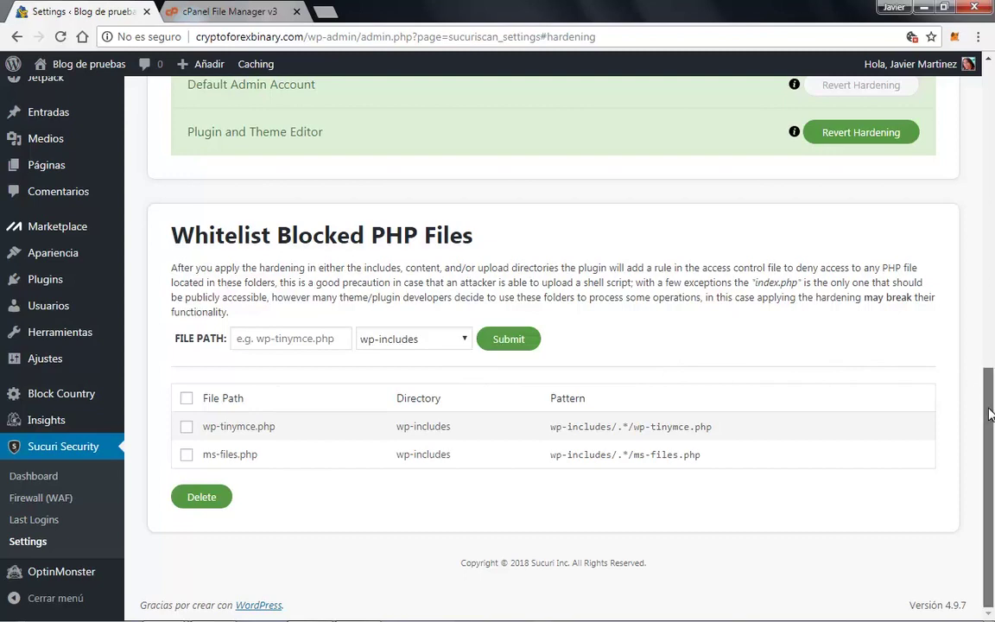
drag(991, 415, 991, 74)
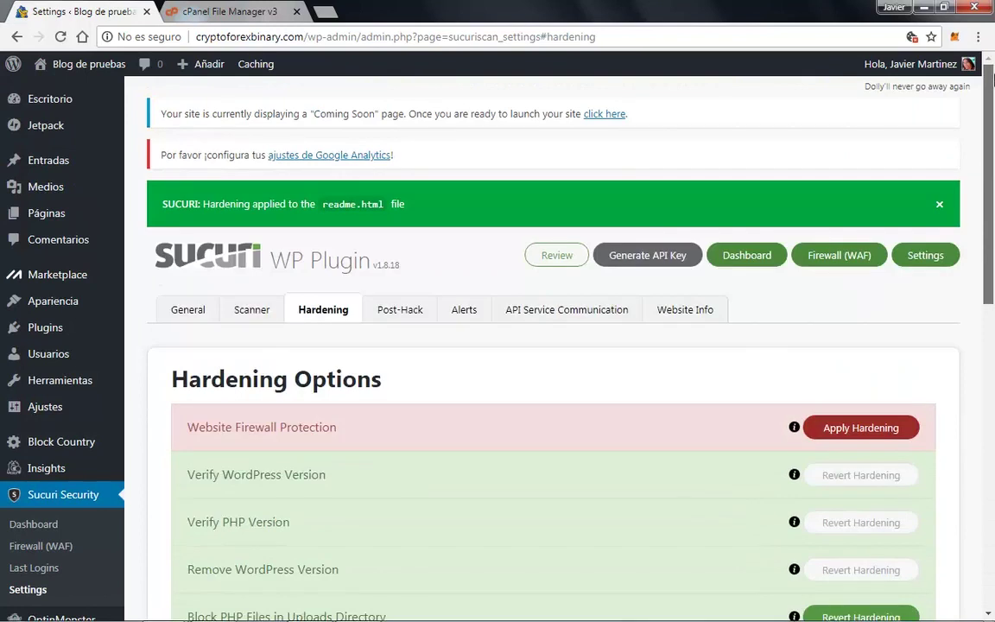
click(400, 313)
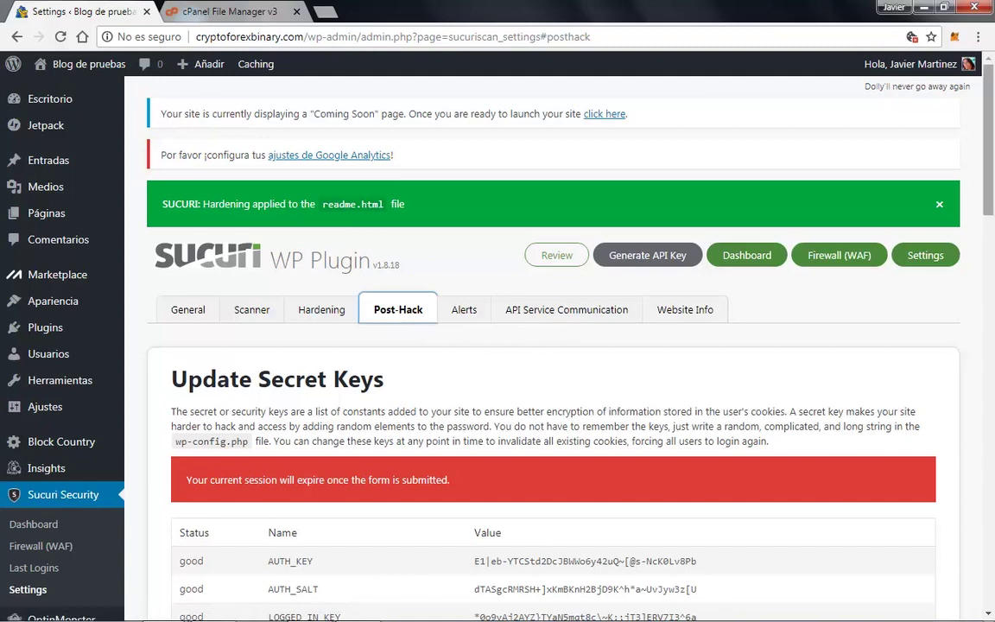
drag(992, 218, 993, 253)
scroll(993, 253, down, 2)
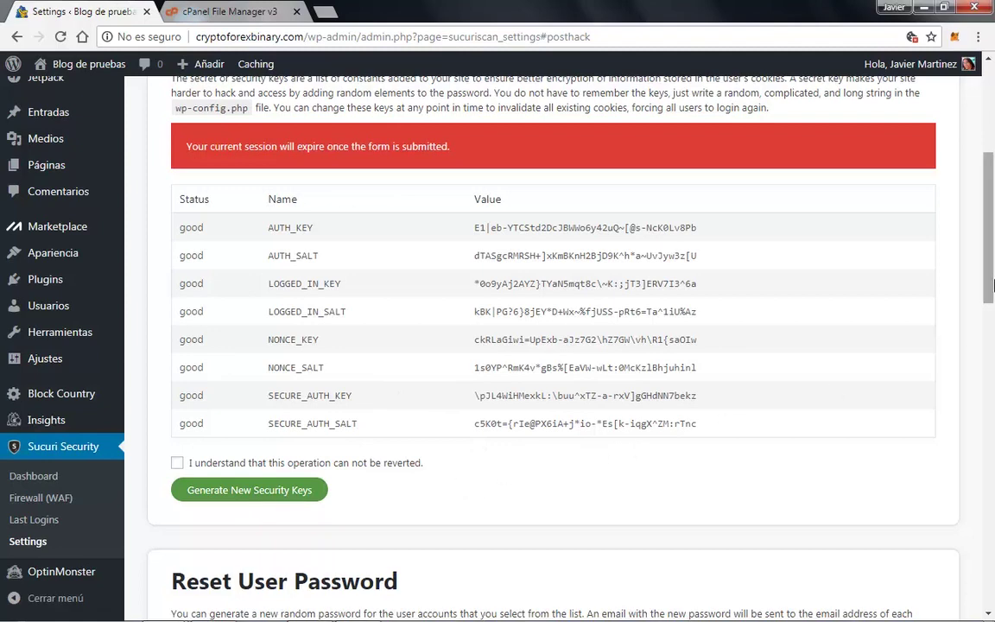
Step: Select all available accounts in the Reset User Password list, and clear the selection without submitting it
drag(993, 279, 992, 381)
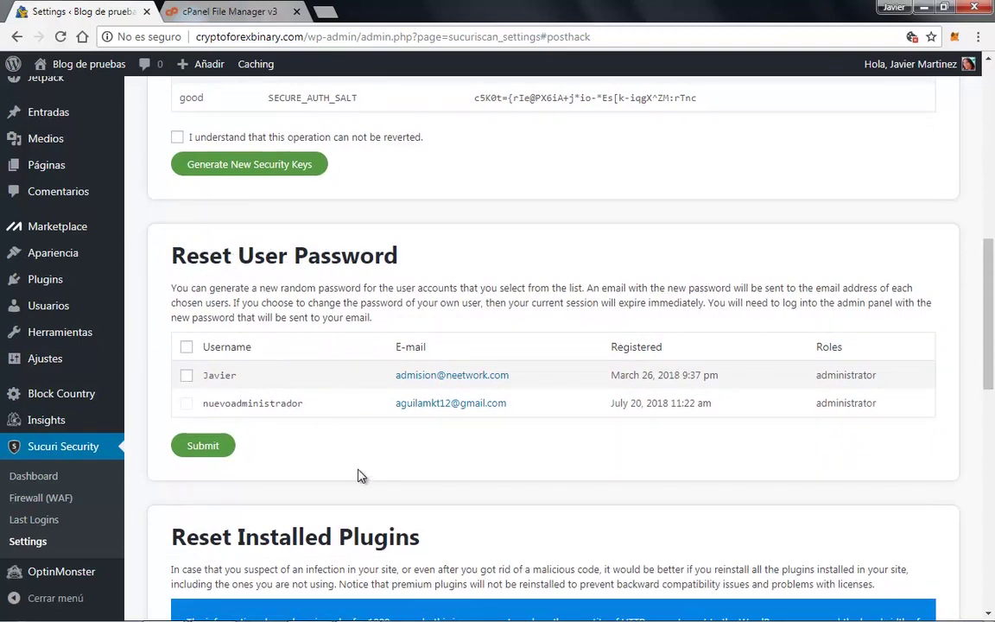
triple_click(187, 347)
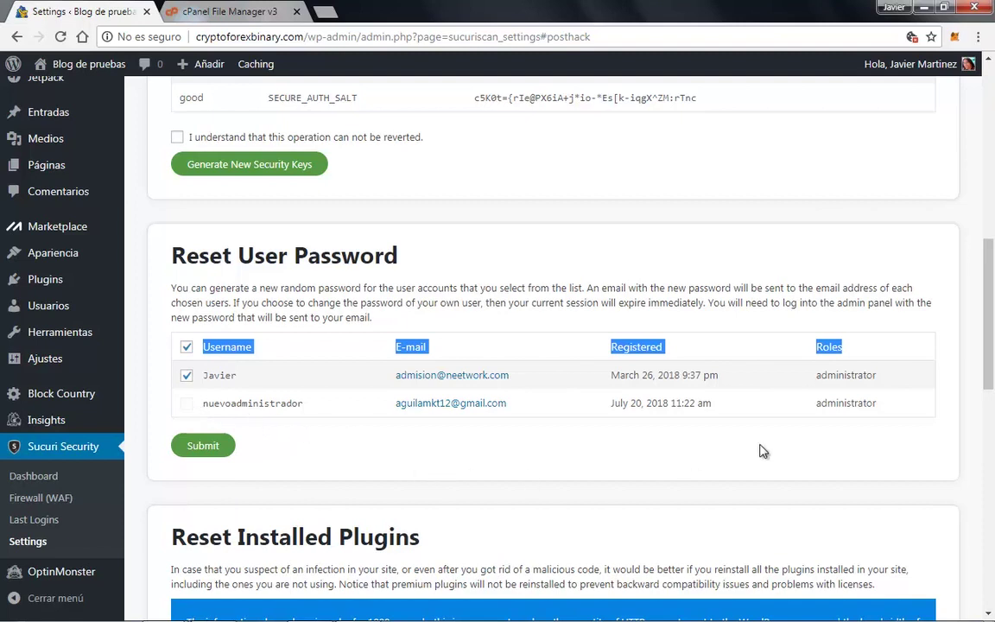
click(186, 347)
click(267, 377)
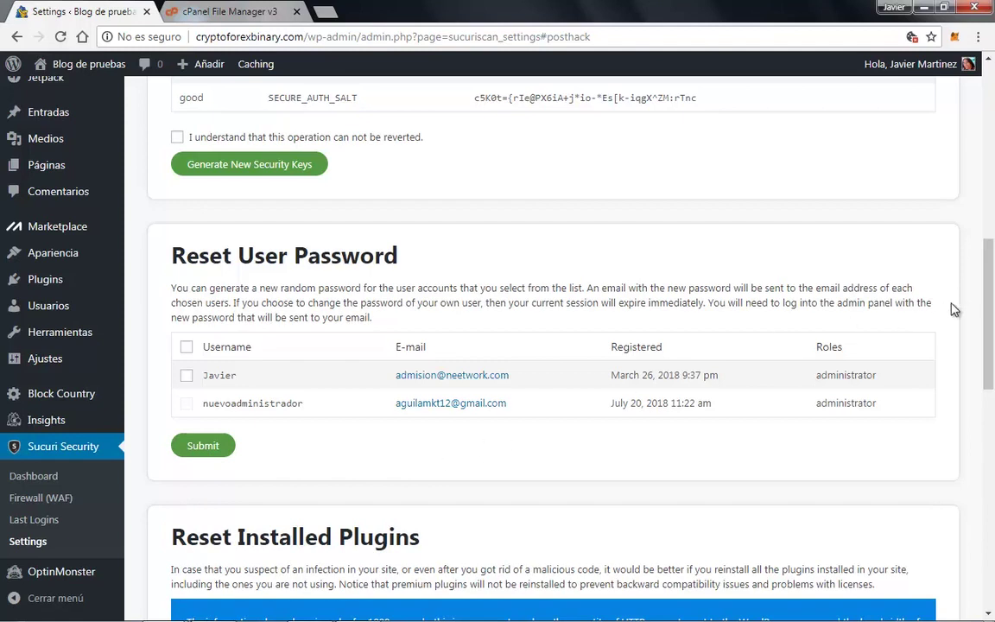
Step: Examine the Reset Installed Plugins list with its warning, and the Available Plugin and Theme Updates section
drag(991, 287, 992, 439)
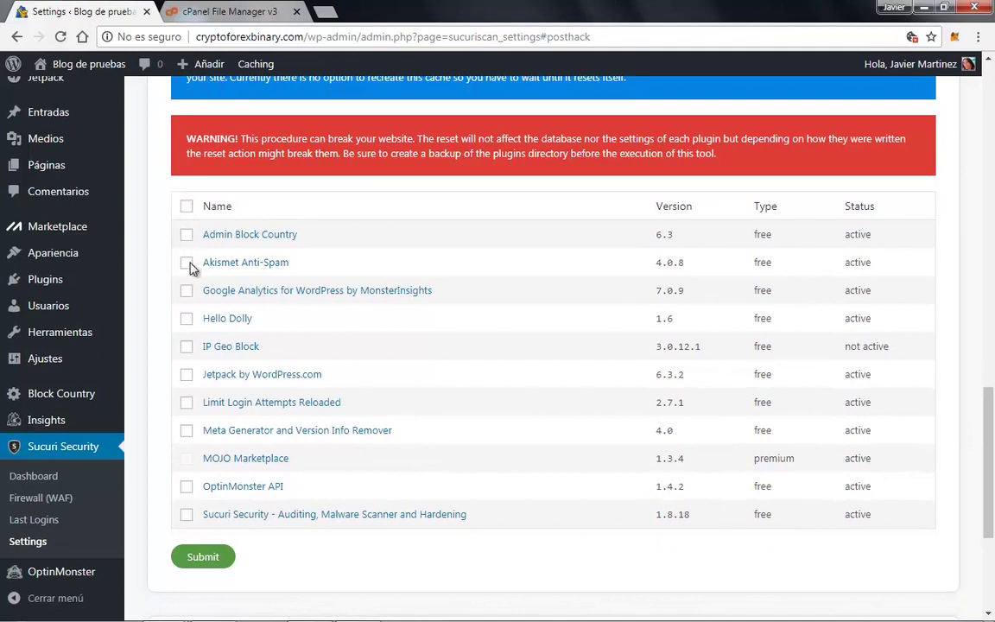
drag(993, 425, 994, 423)
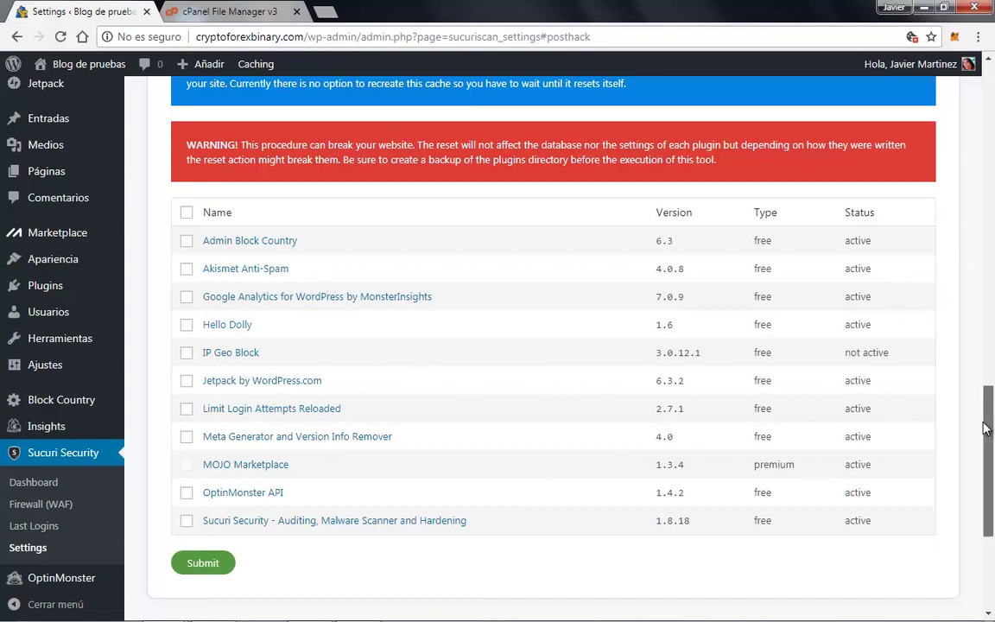
drag(985, 428, 993, 513)
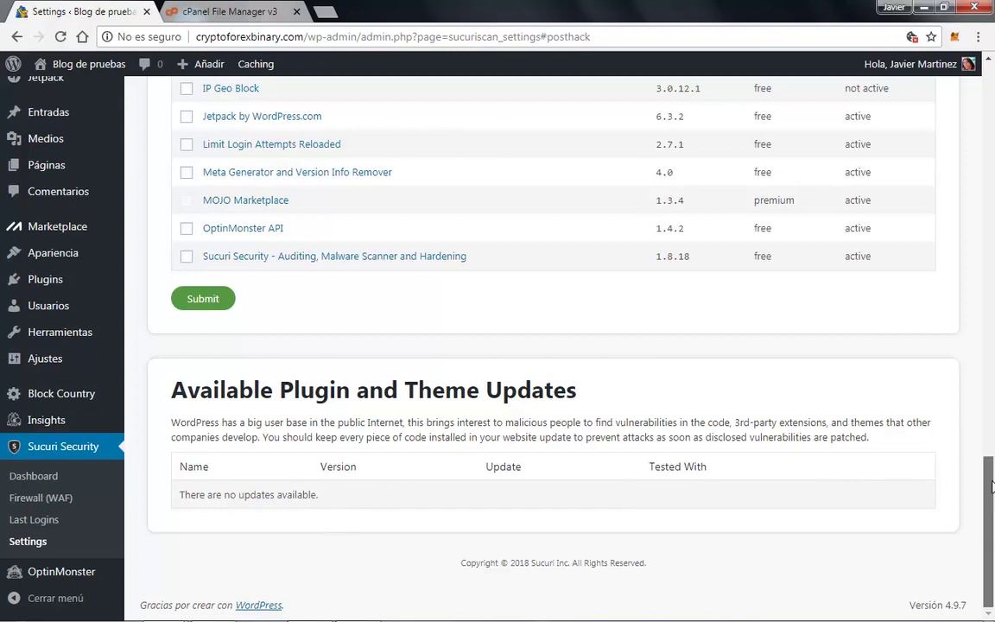
Step: Review the Alerts settings, from Alerts Recipient and Trusted IP Addresses to the Security Alerts event list
drag(992, 487, 992, 112)
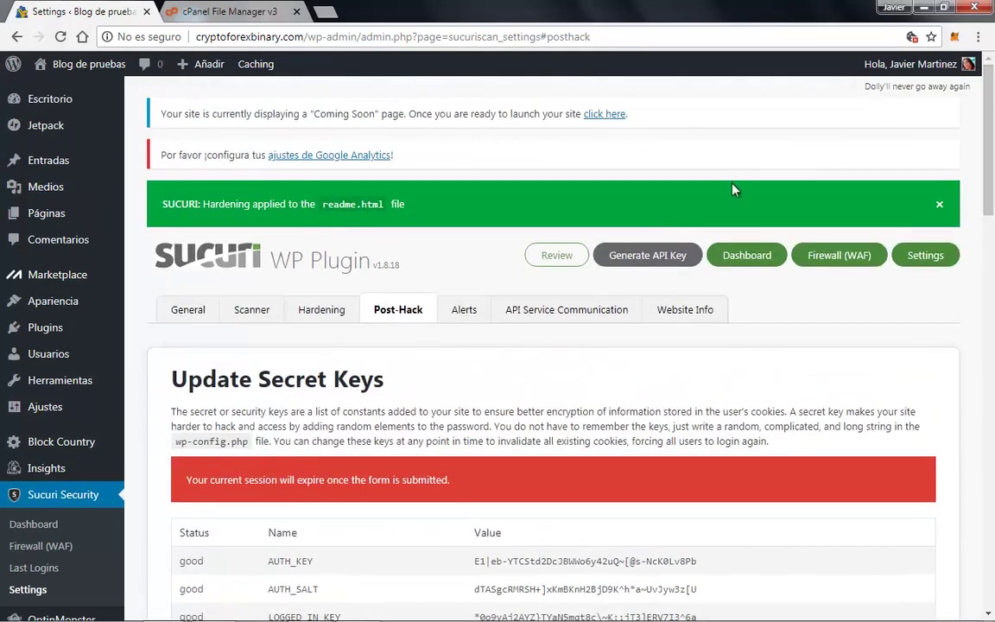
click(467, 315)
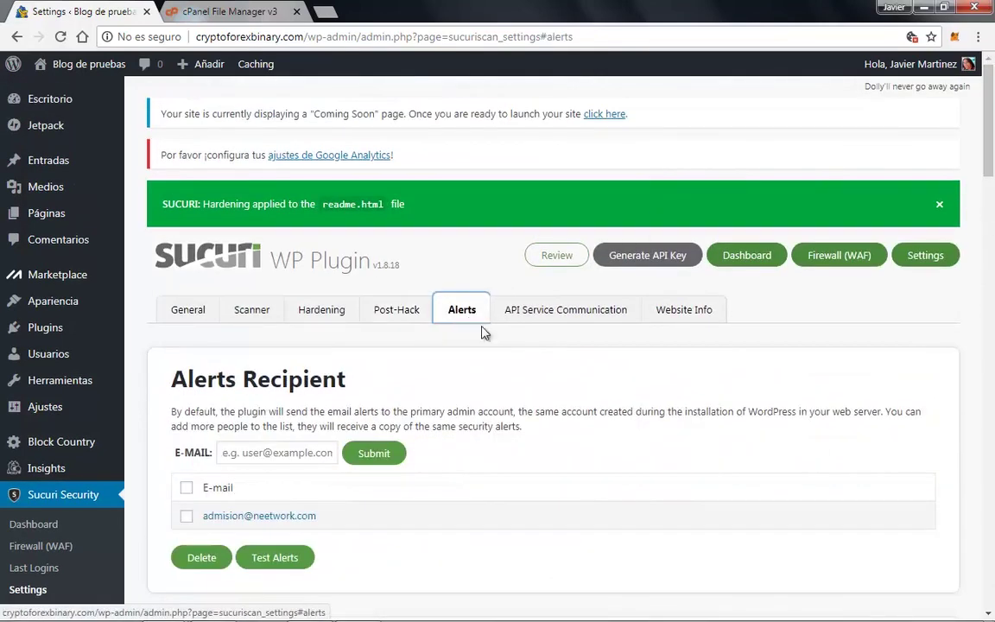
scroll(484, 333, down, 3)
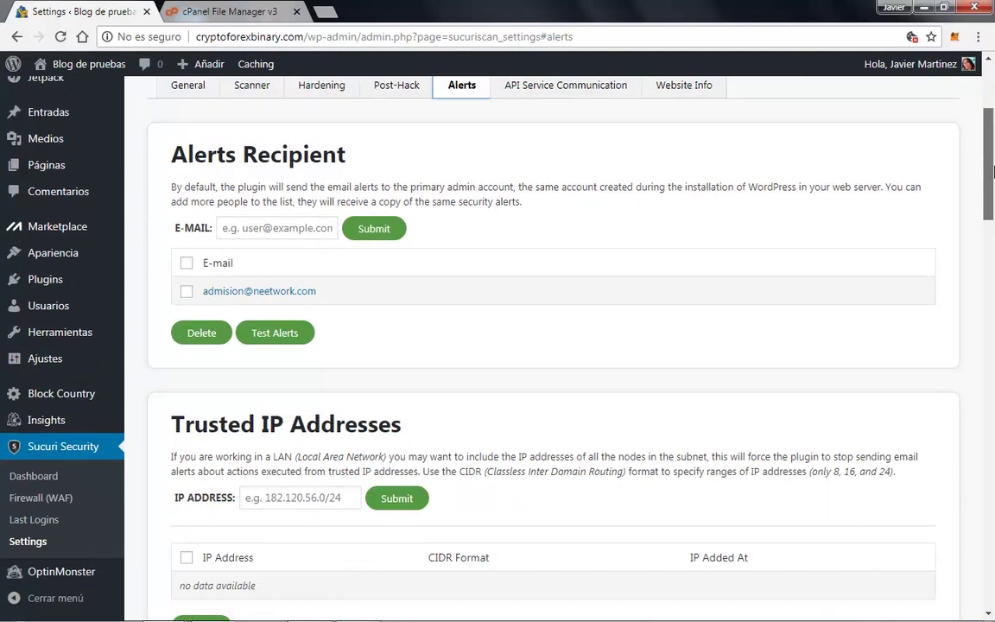
drag(992, 184, 994, 487)
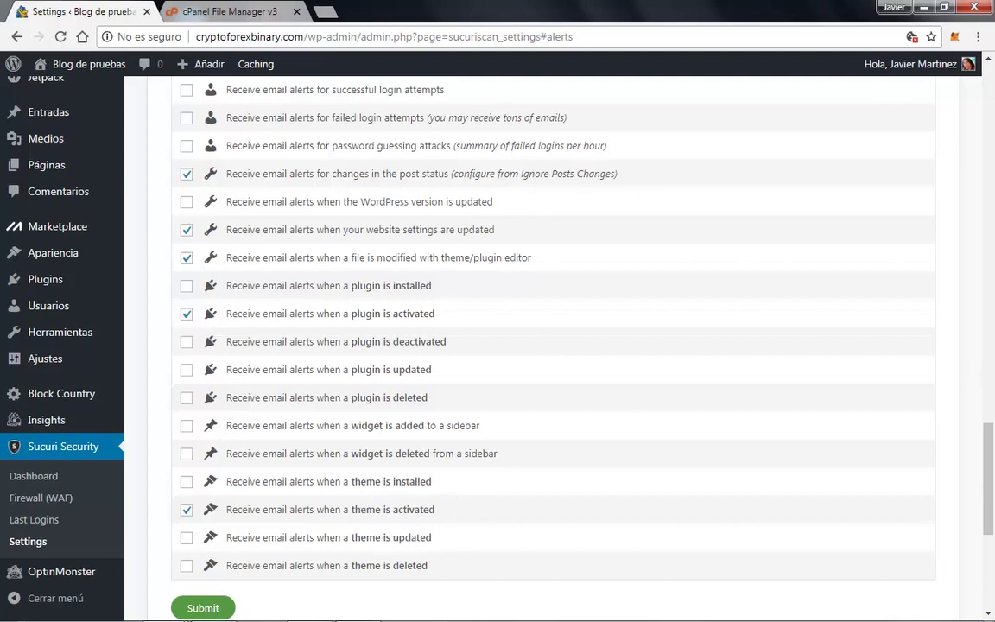
scroll(993, 425, up, 1)
scroll(994, 425, up, 2)
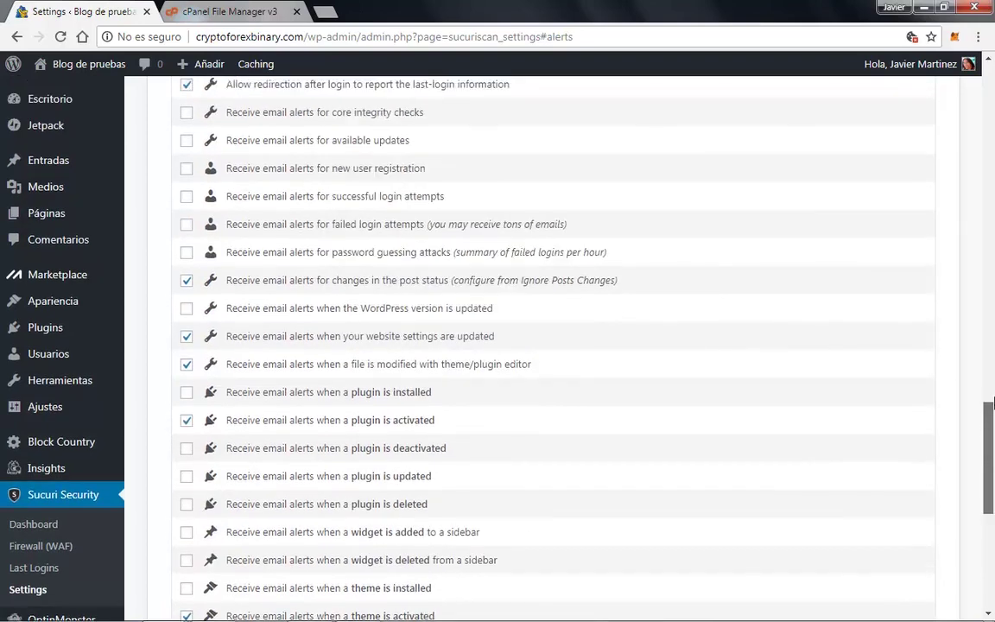
scroll(993, 377, up, 6)
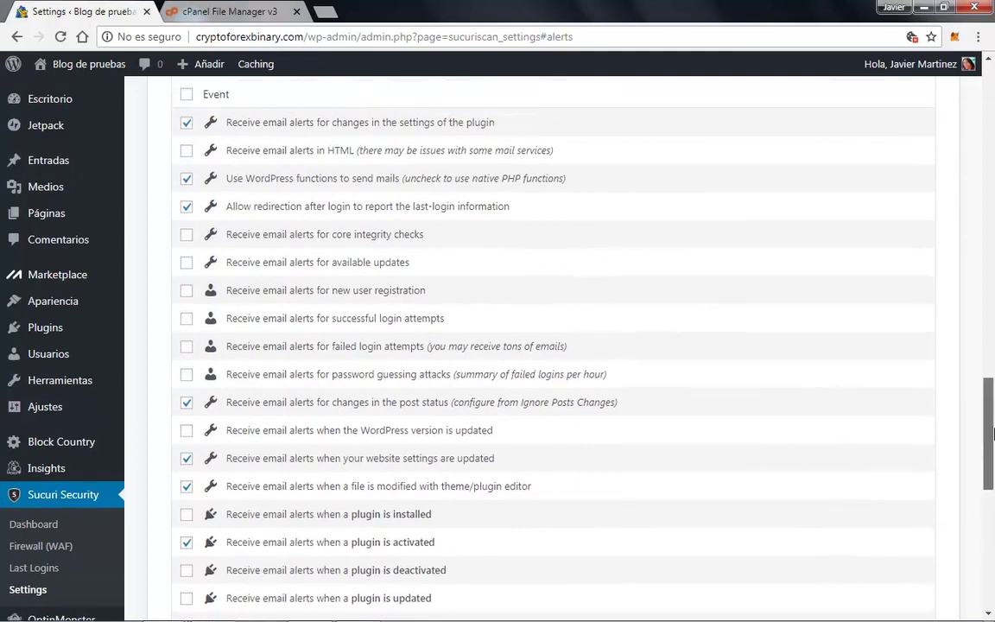
Step: Examine the Alerts Per Hour limit and the Password Guessing Brute Force Attacks threshold
scroll(993, 377, up, 1)
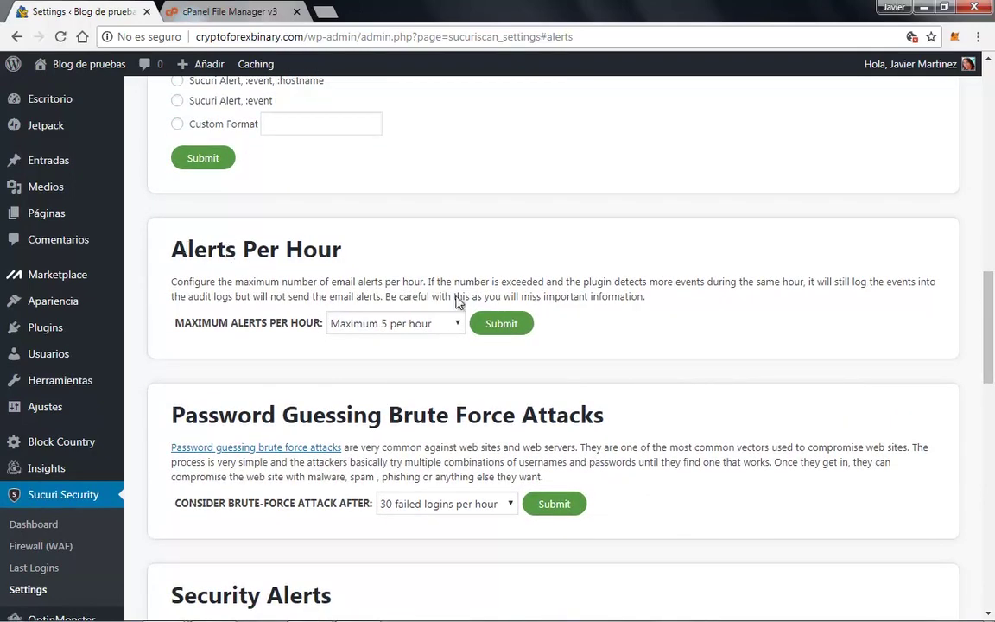
scroll(131, 425, down, 1)
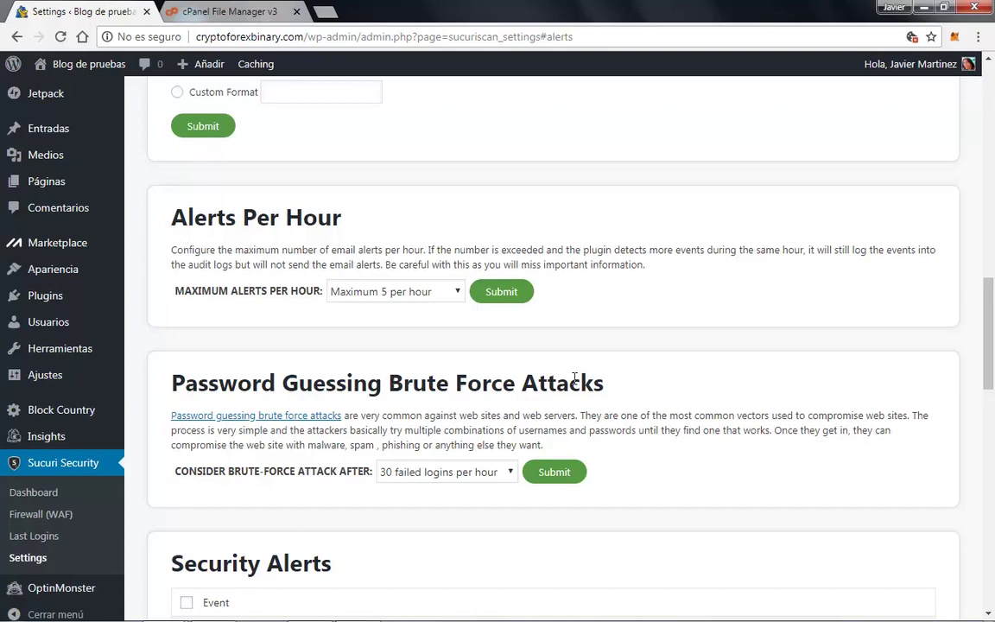
drag(381, 383, 657, 389)
drag(991, 313, 994, 307)
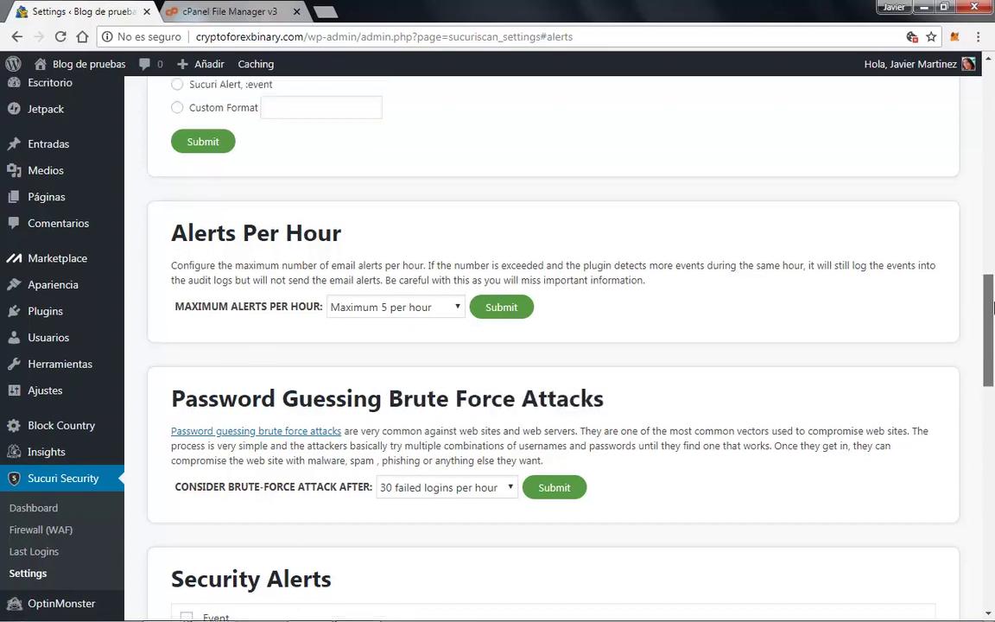
Step: Examine the Alert Subject formats, and revisit the Trusted IP Addresses and Alerts Recipient sections
scroll(268, 563, up, 5)
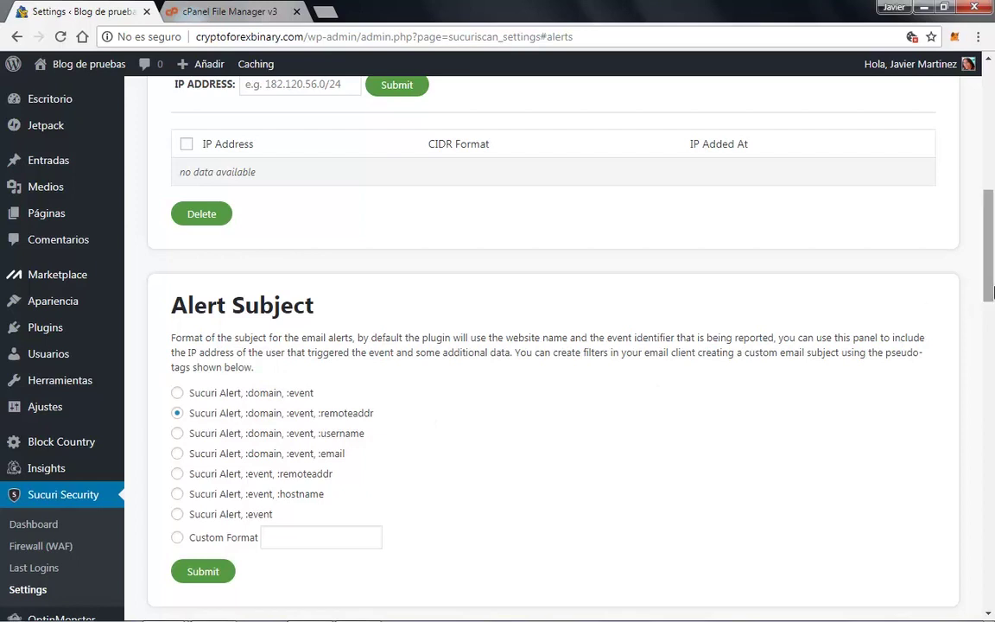
scroll(994, 263, up, 4)
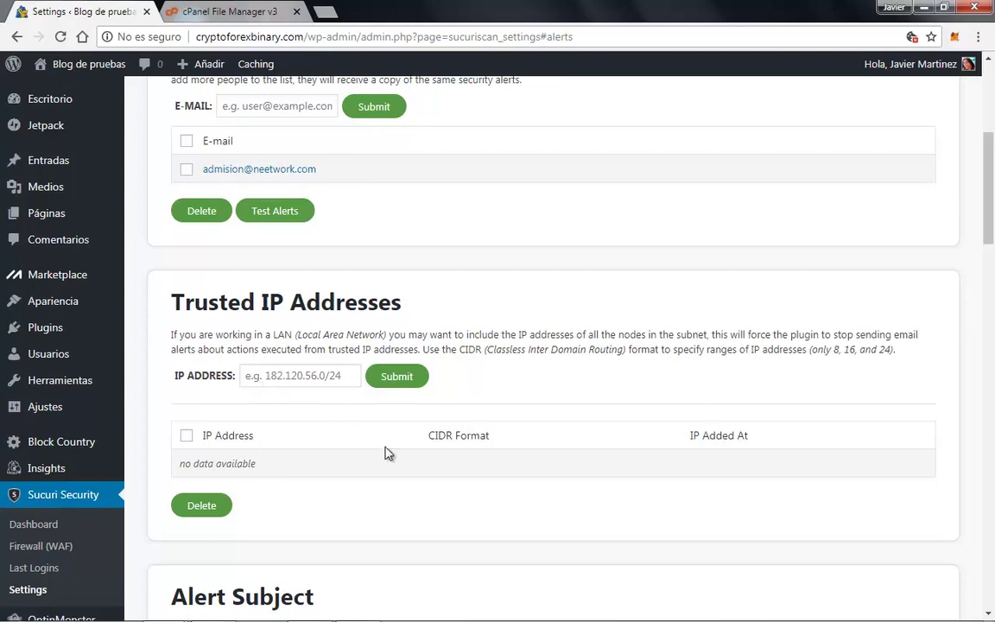
scroll(994, 213, up, 3)
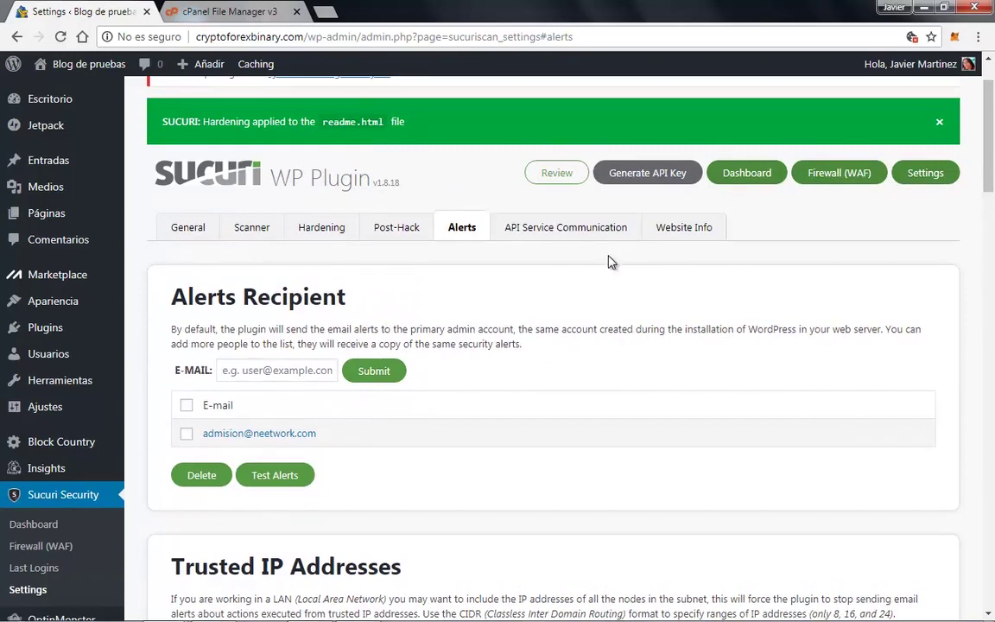
Step: Review the API Service Communication settings, including Malware Scan Target and WordPress Checksums API
click(526, 230)
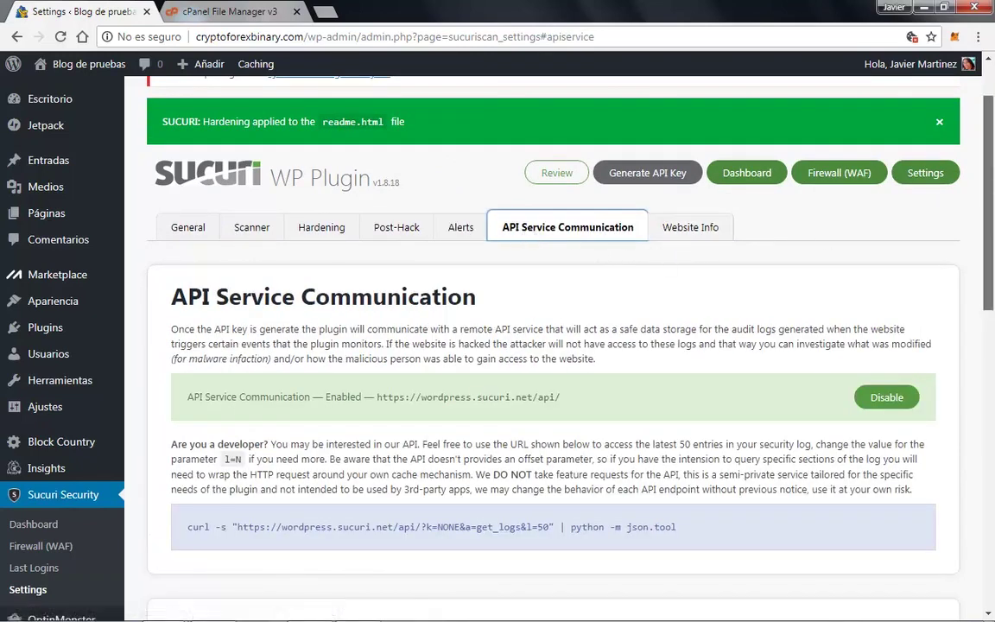
scroll(994, 208, down, 1)
drag(994, 207, 993, 368)
scroll(994, 367, down, 5)
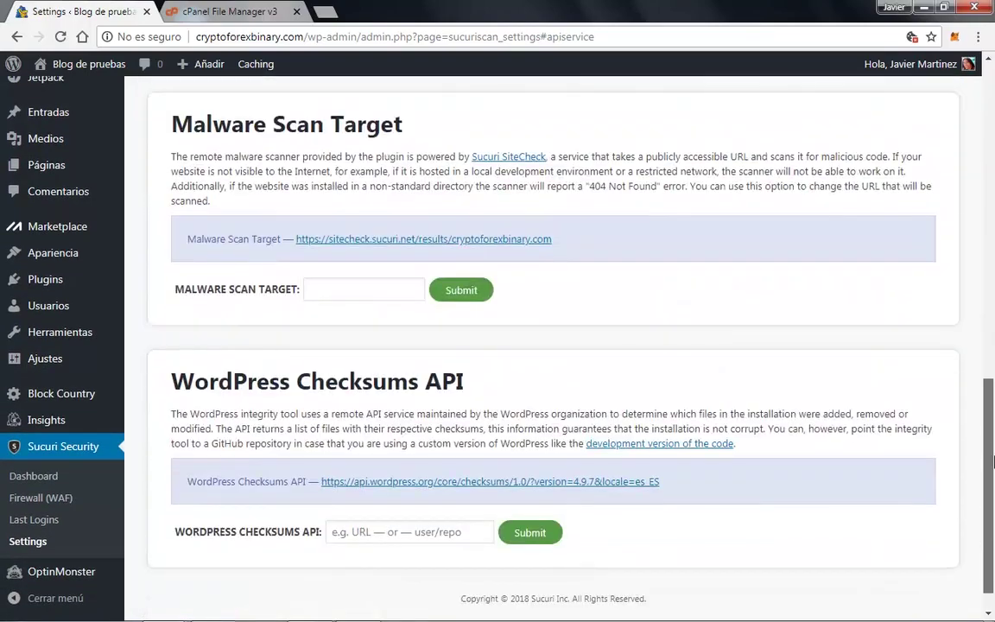
Step: Examine the Environment Variables table in the plugin's Website Info settings
scroll(994, 361, up, 10)
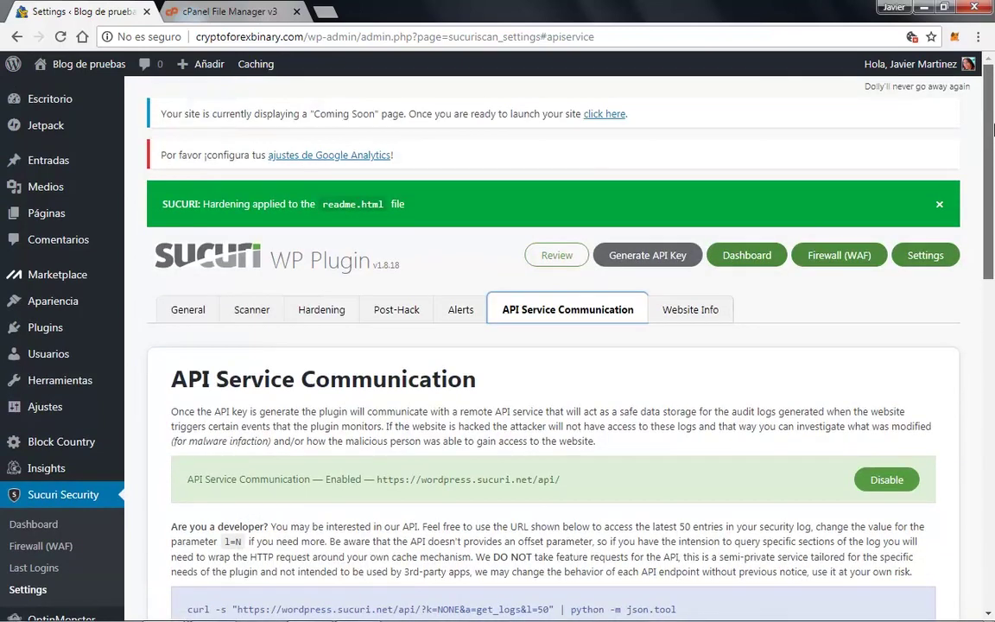
click(684, 317)
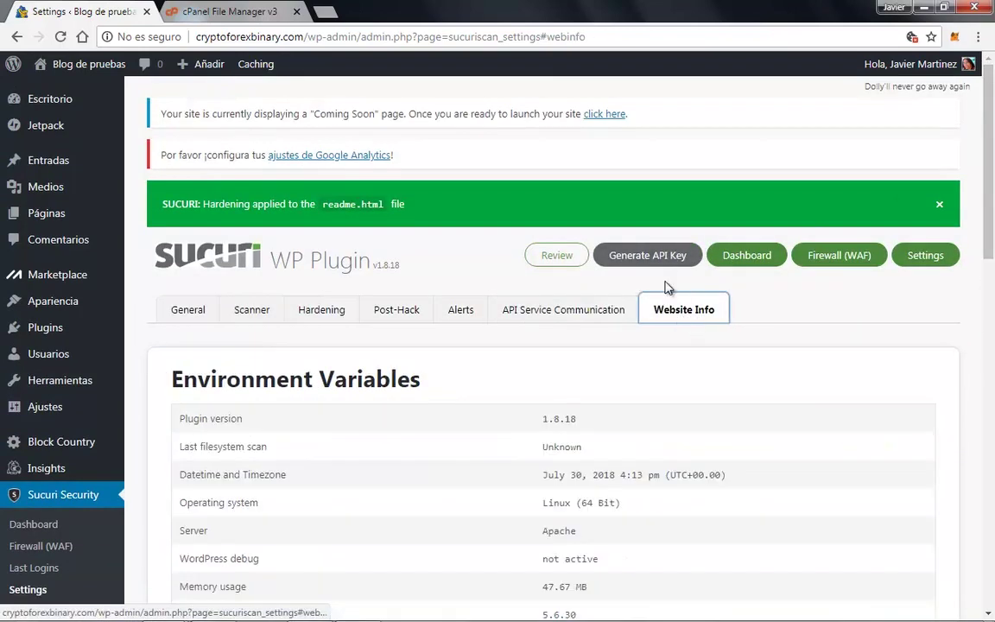
scroll(993, 322, down, 3)
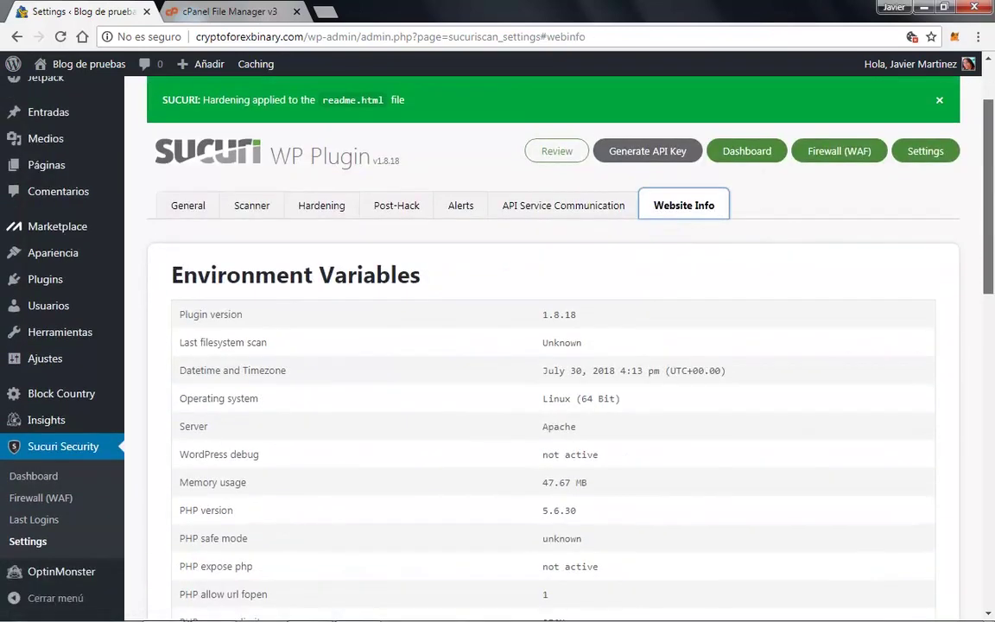
scroll(994, 322, down, 2)
scroll(993, 277, down, 5)
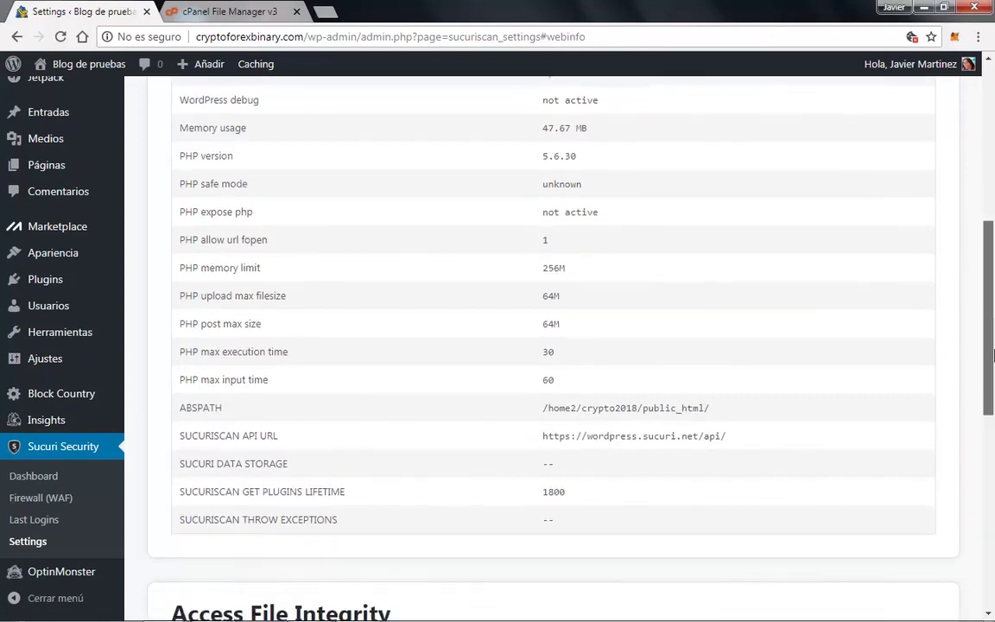
Step: Examine the .htaccess file contents shown in the Access File Integrity section
scroll(994, 463, down, 2)
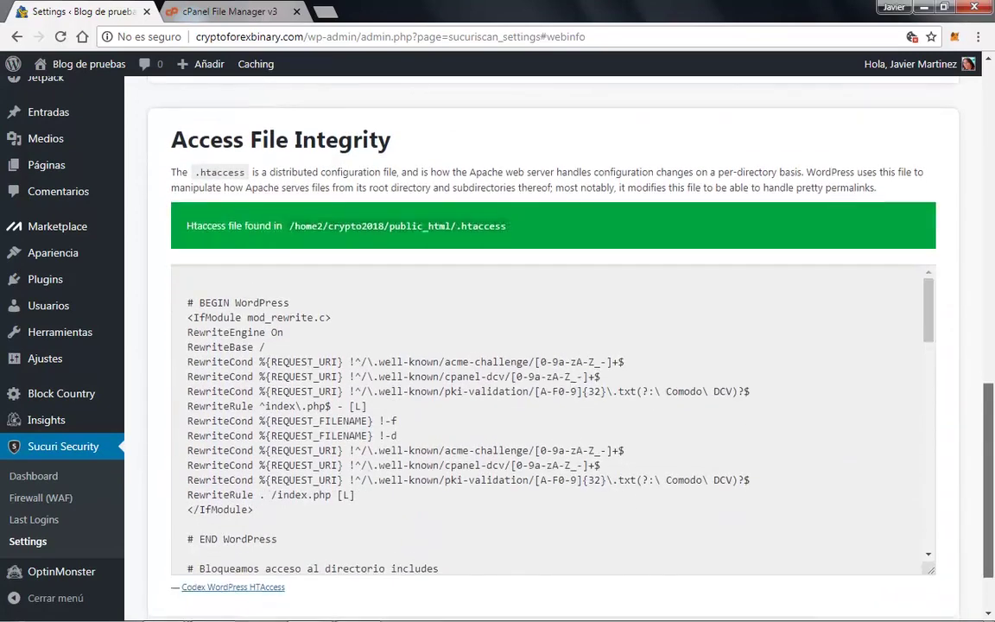
scroll(994, 463, up, 1)
scroll(993, 463, down, 1)
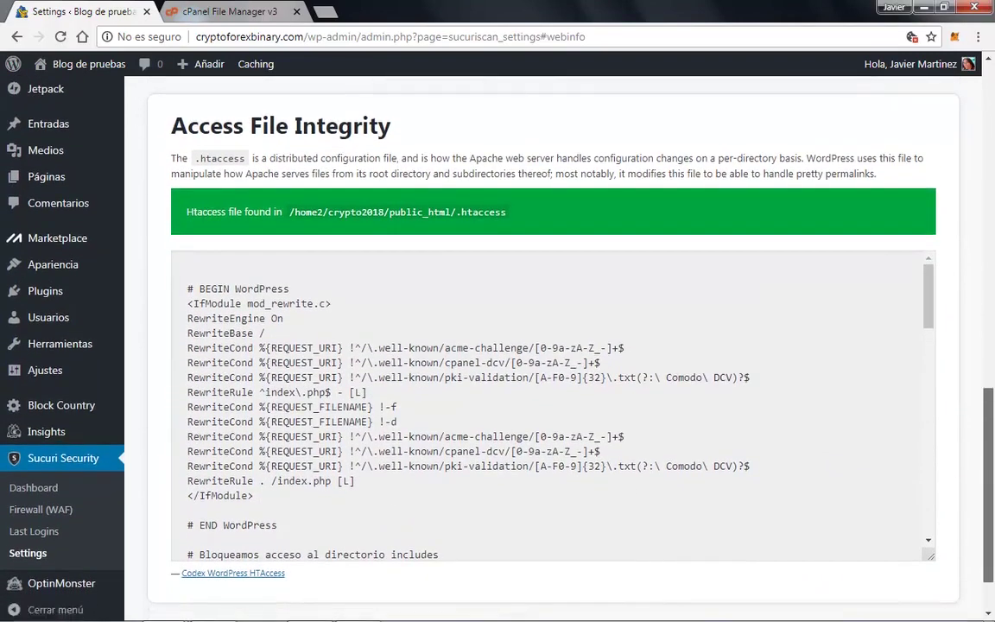
scroll(938, 333, down, 1)
scroll(938, 333, down, 10)
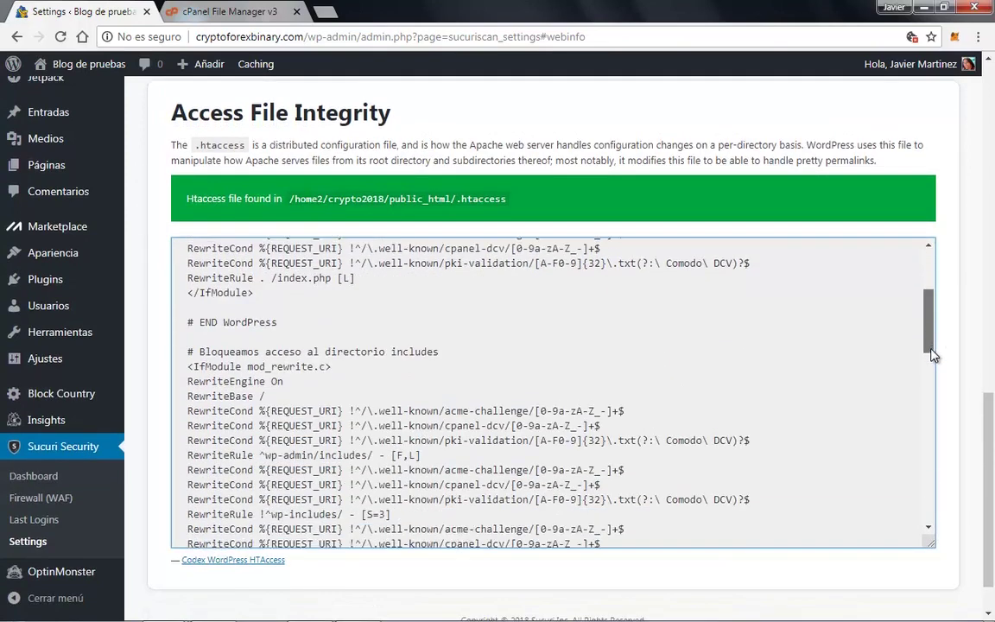
drag(926, 422, 957, 270)
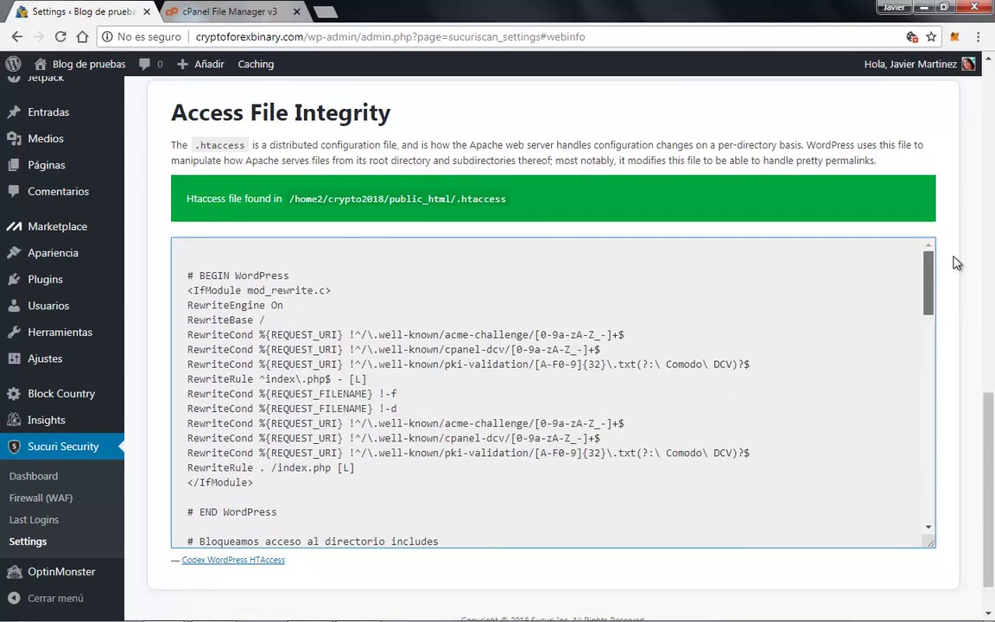
scroll(959, 263, up, 1)
Step: Check the Last Logins records for all users and for accounts with admin privileges
drag(989, 426, 993, 139)
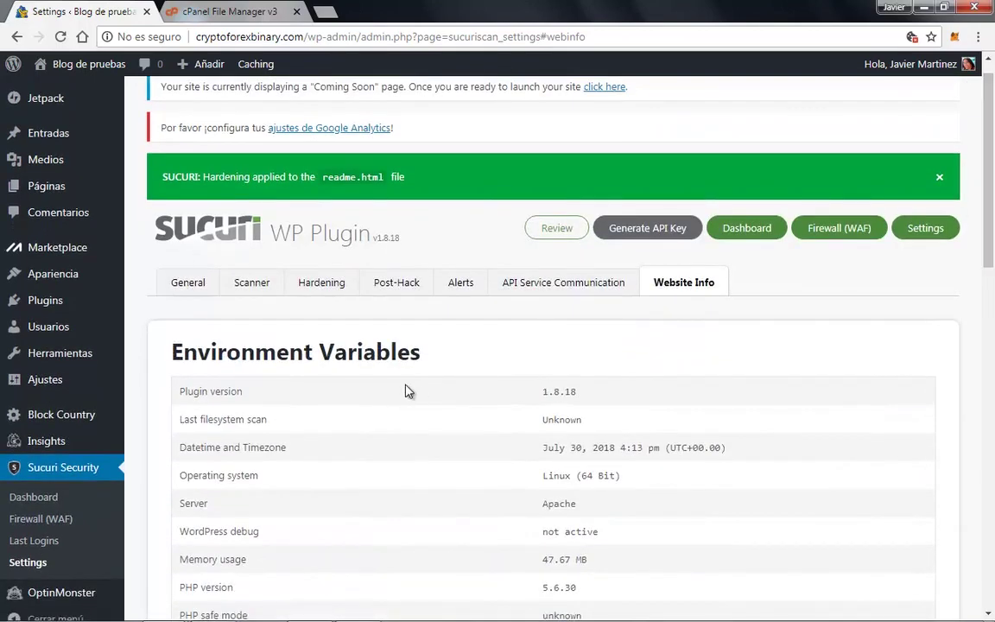
click(35, 542)
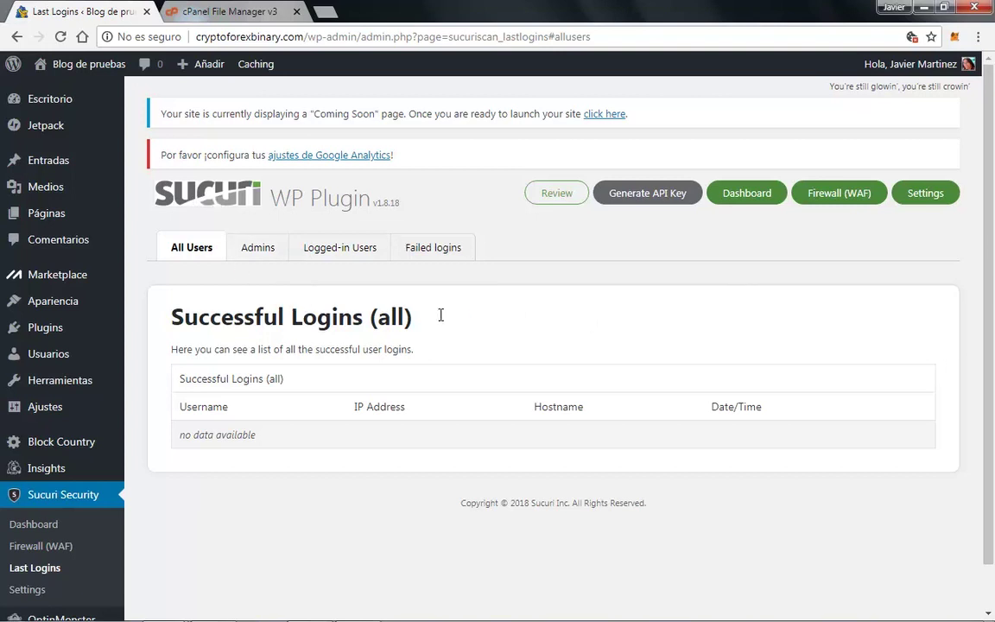
click(256, 250)
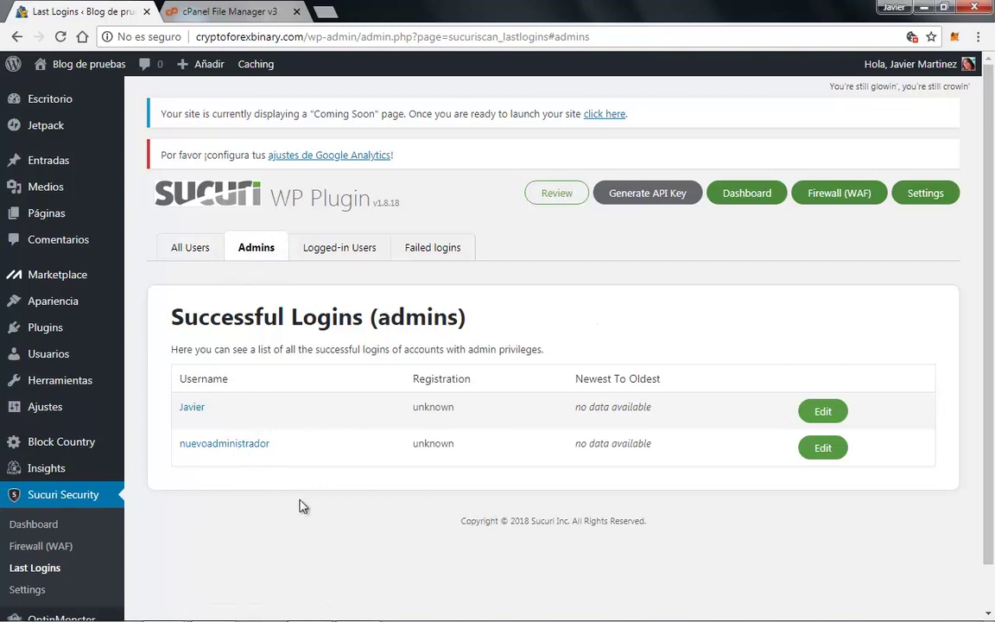
Step: Check the currently logged-in users and the Failed logins table's Username, IP Address, Date/Time and Web Browser columns
click(332, 247)
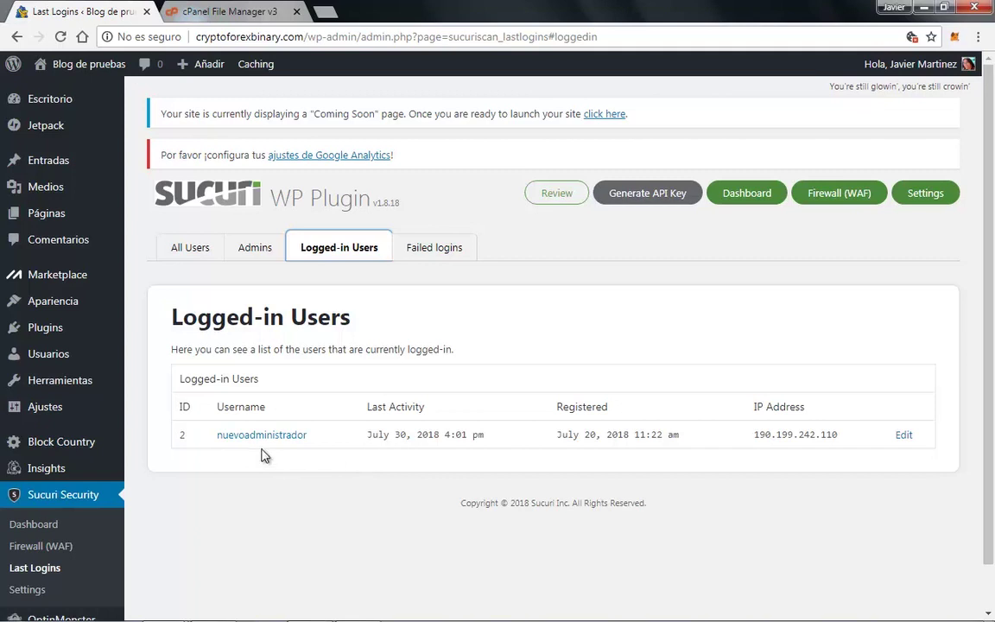
click(417, 251)
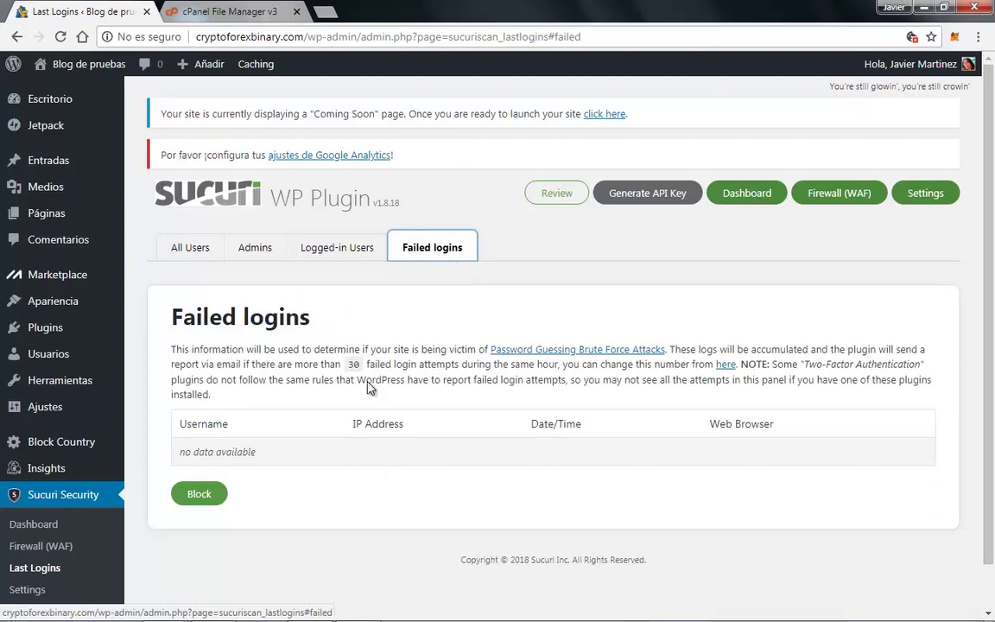
drag(177, 430, 228, 424)
mouse_move(331, 431)
mouse_down()
mouse_move(401, 423)
mouse_move(344, 422)
mouse_up()
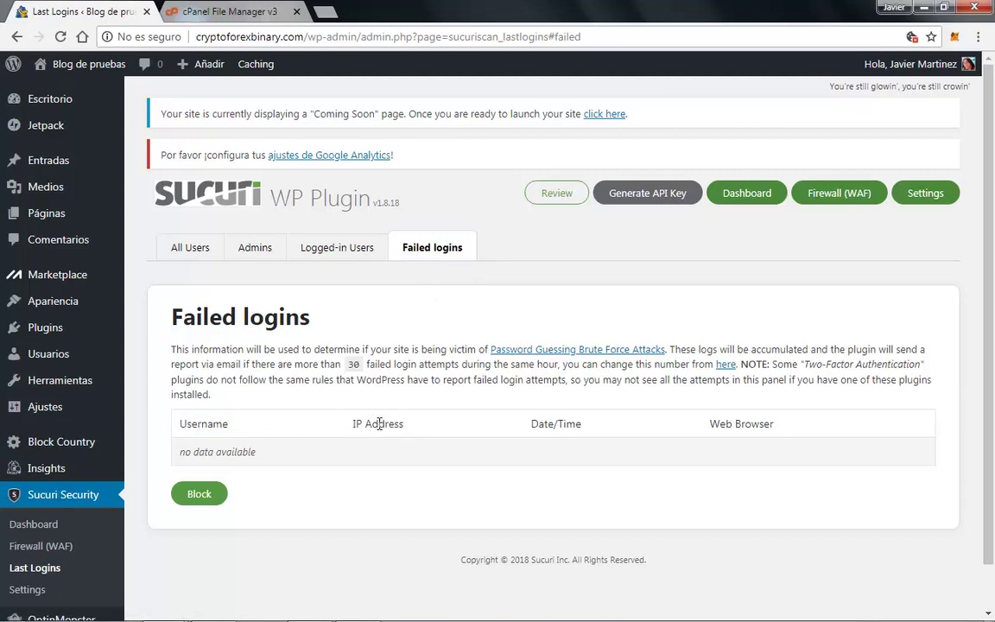
drag(528, 424, 581, 438)
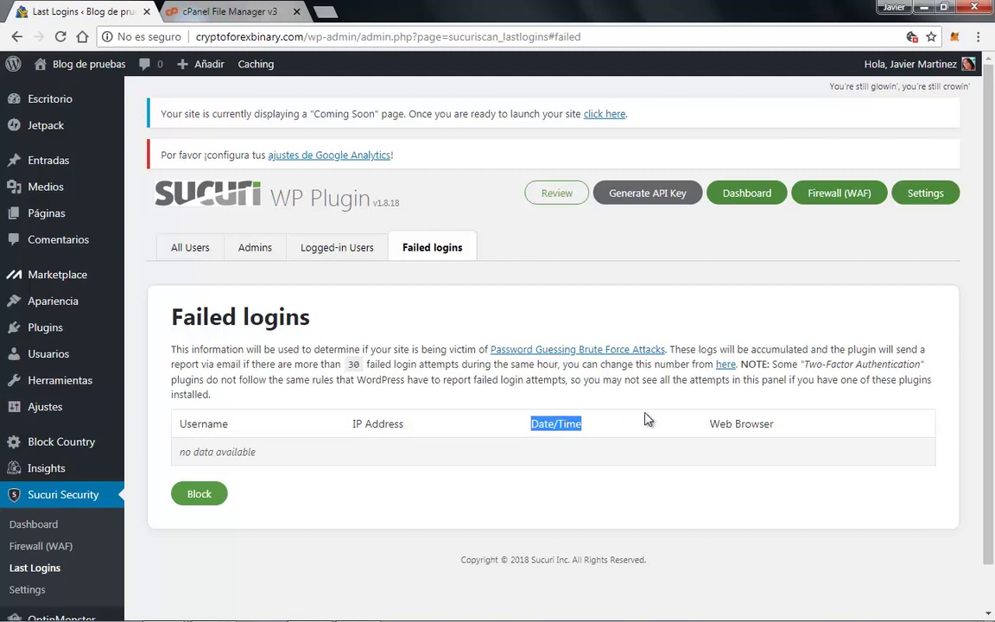
click(758, 427)
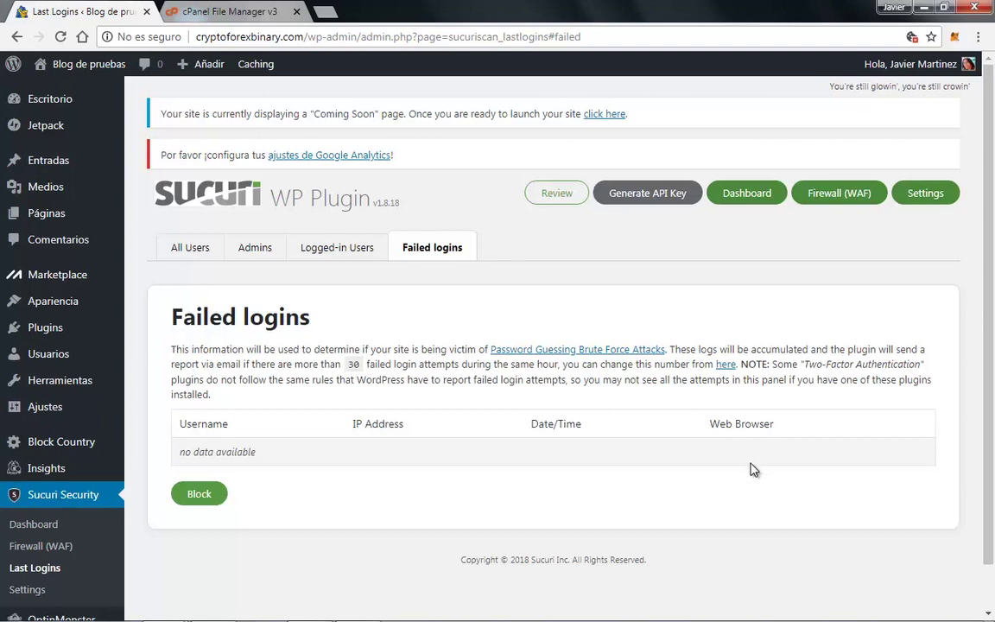
Step: Return to the Sucuri dashboard and examine the WordPress Integrity status and today's Audit Logs entries
click(734, 197)
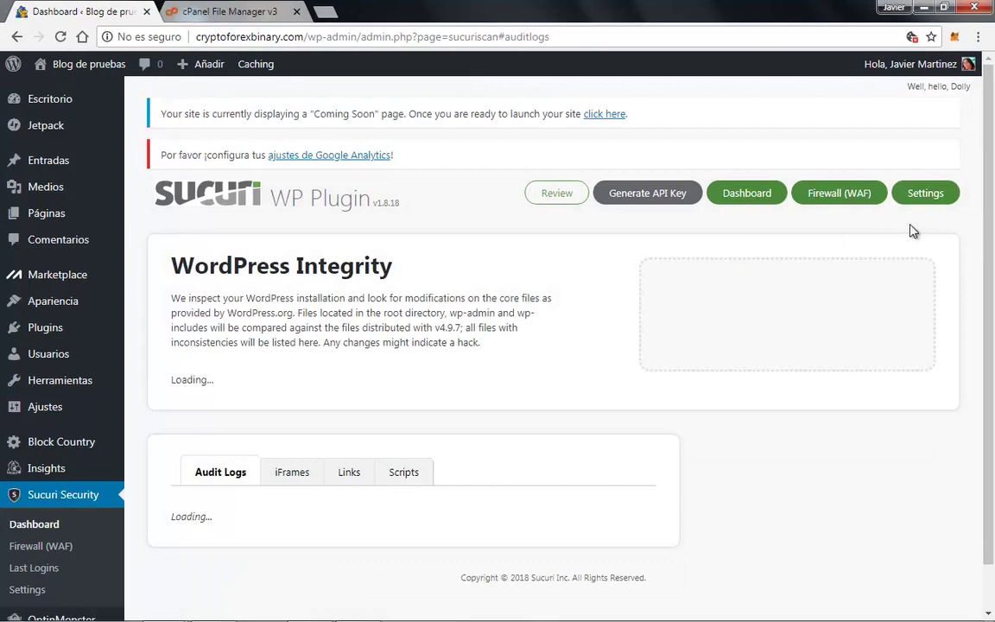
scroll(990, 210, down, 1)
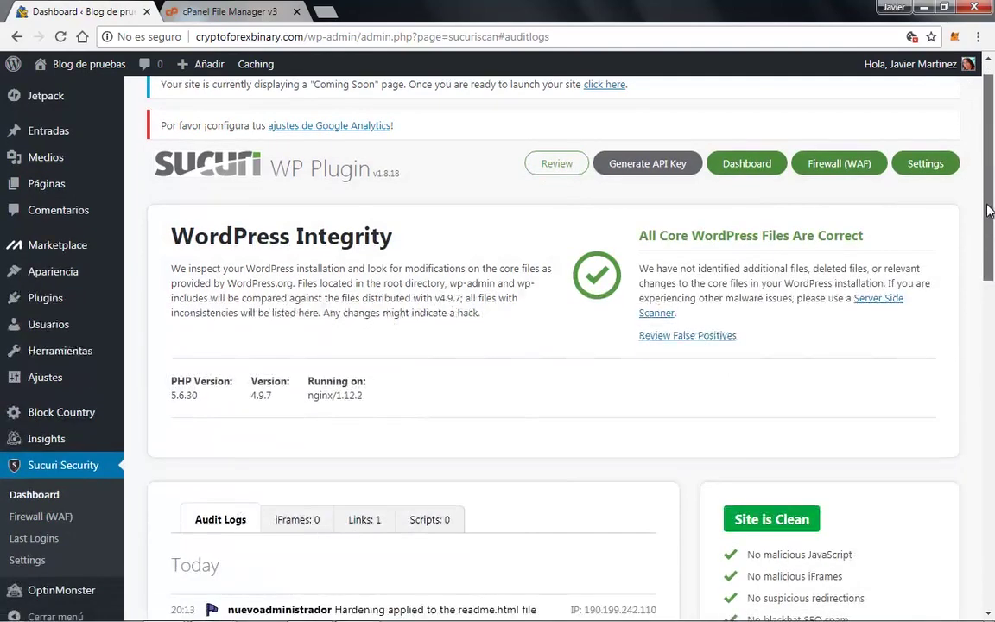
drag(991, 211, 994, 306)
scroll(164, 275, down, 1)
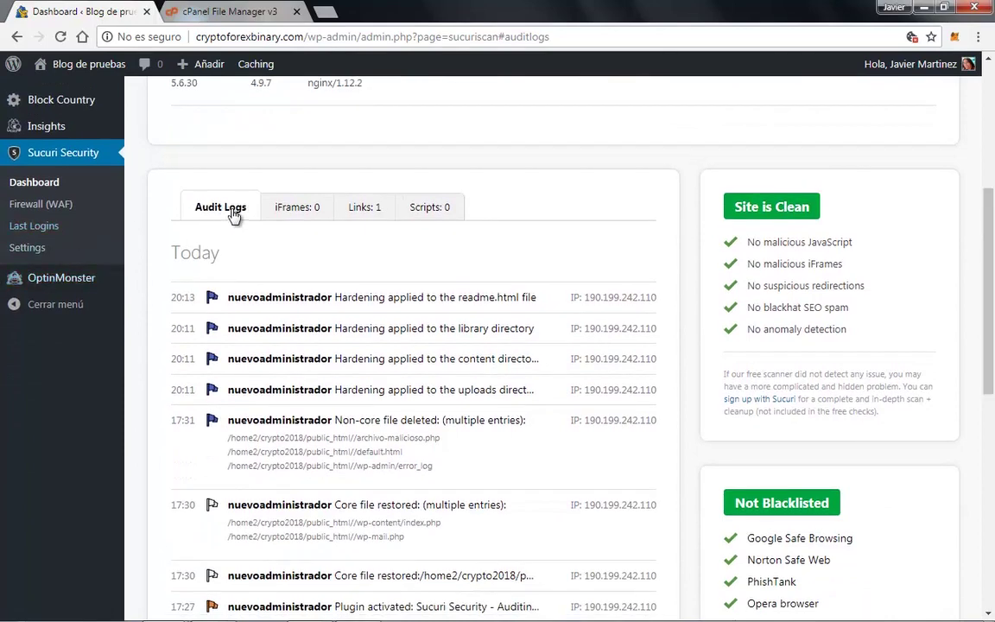
scroll(596, 230, down, 3)
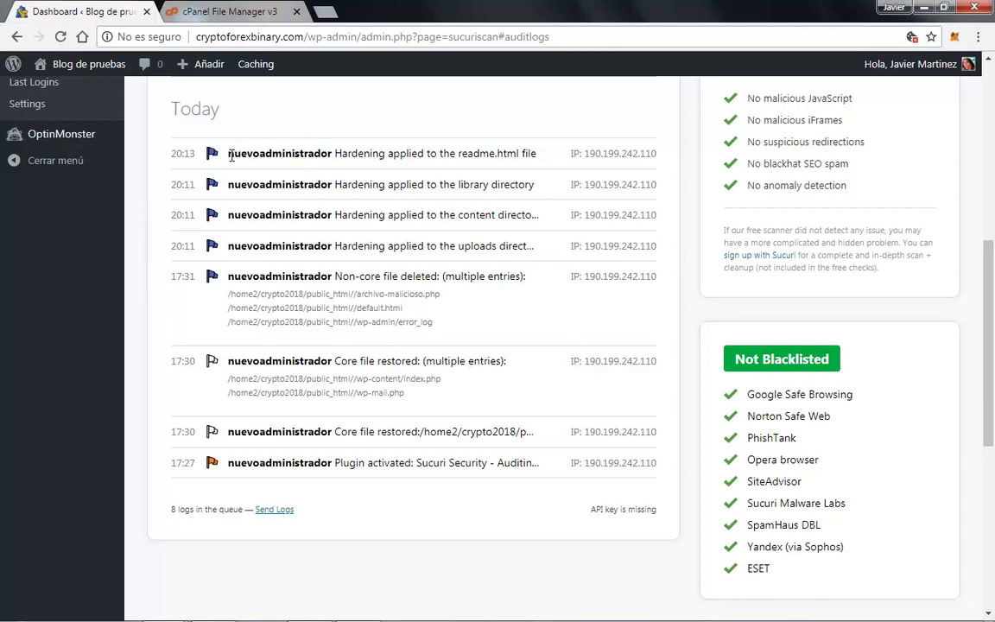
drag(230, 156, 325, 158)
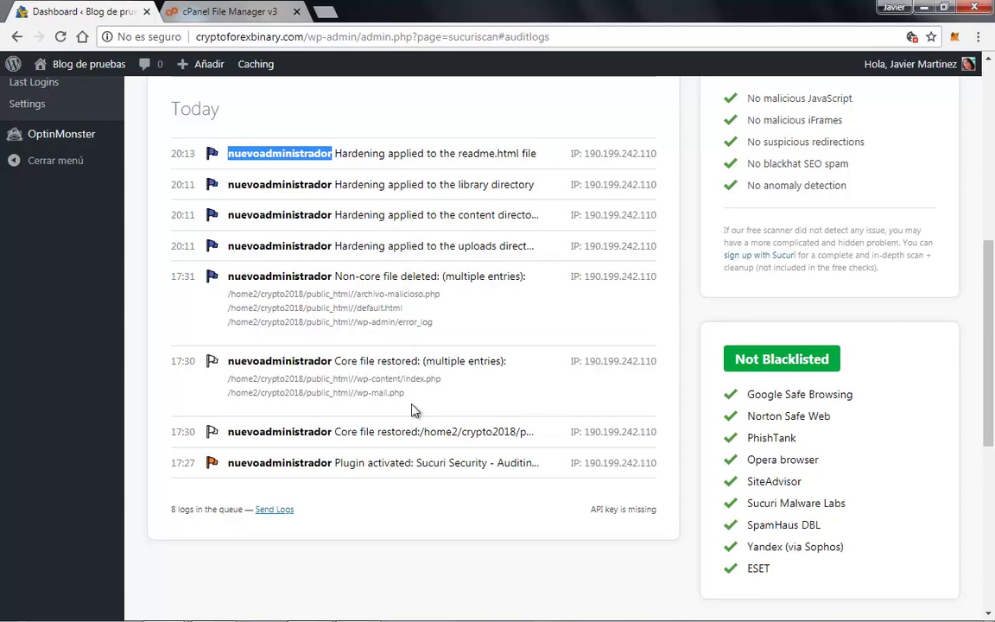
scroll(413, 410, up, 2)
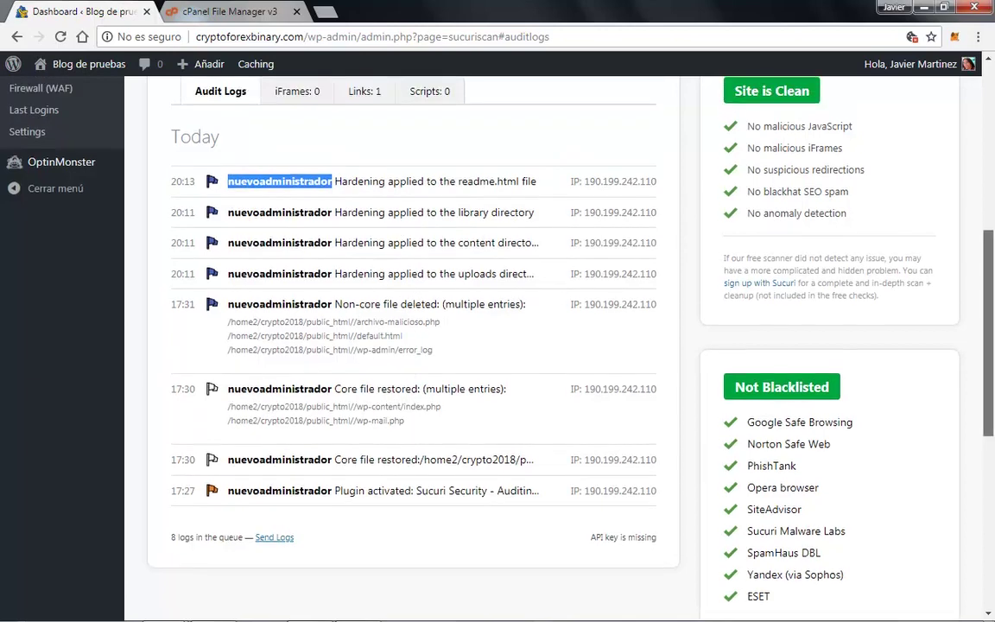
scroll(413, 411, up, 6)
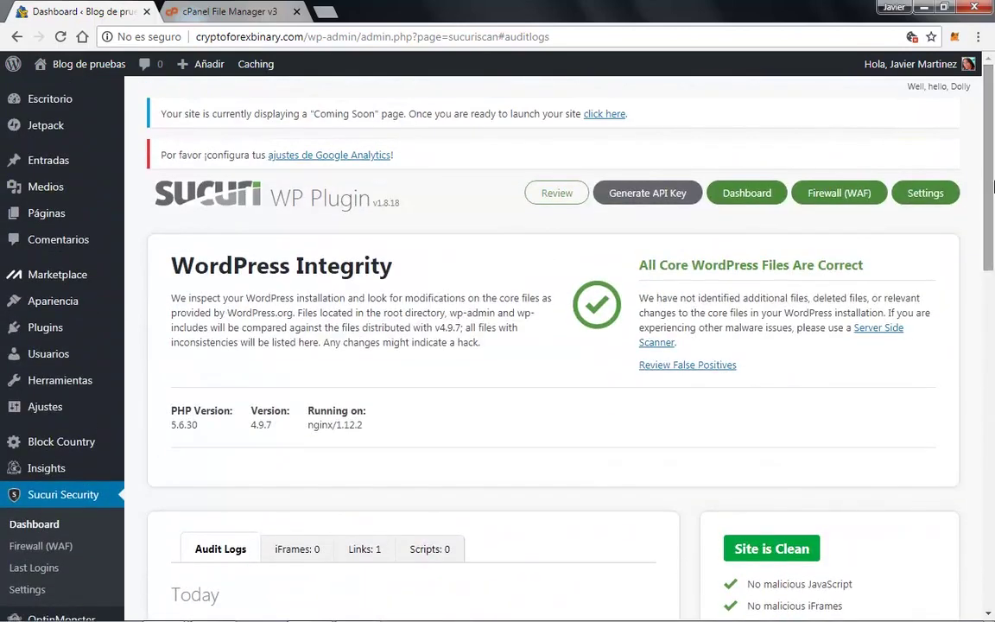